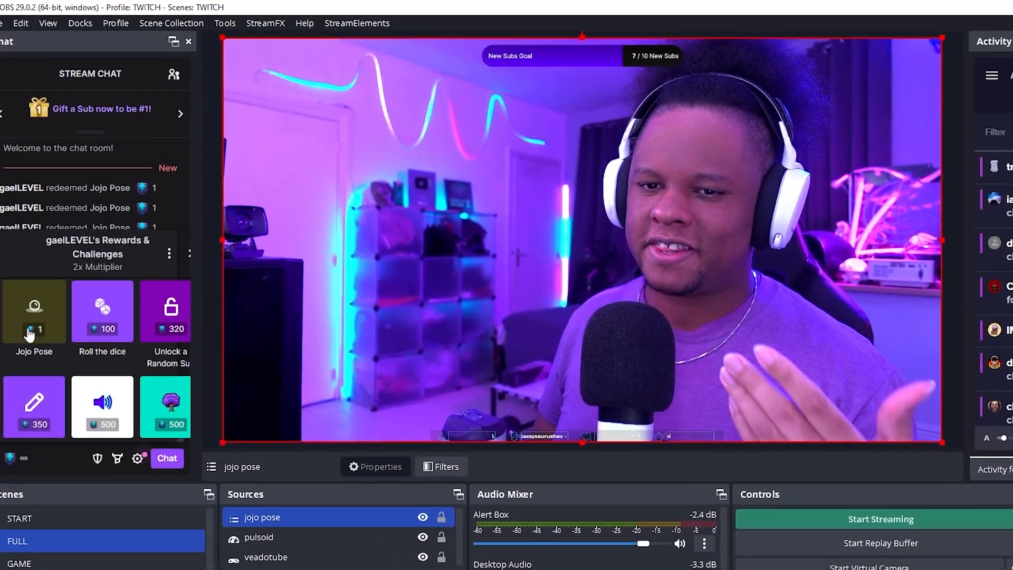
# Redeem the Jojo Pose reward from the channel's Rewards & Challenges in the stream chat.
pyautogui.click(34, 303)
pyautogui.click(94, 402)
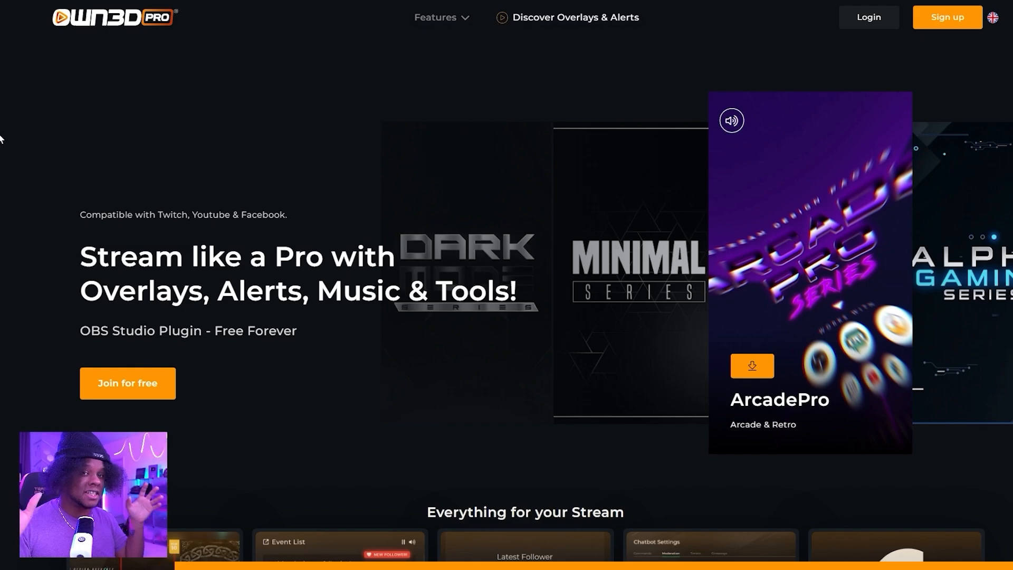
# Switch to the OWN3D Pro website and examine its feature overview, exclusive overlay designs and alerts library.
pyautogui.scroll(-10, 1, 139)
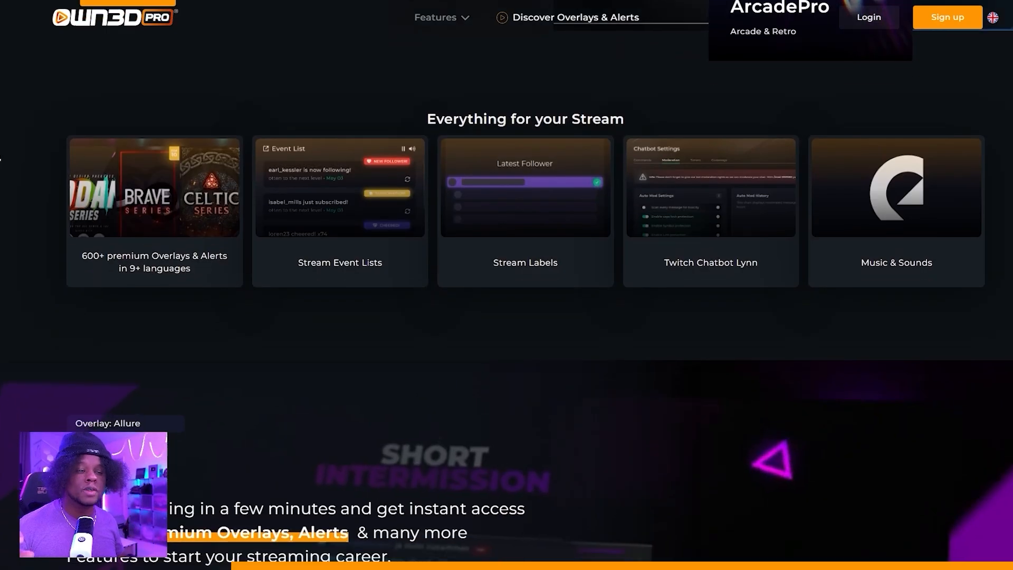
pyautogui.scroll(-11, 1, 160)
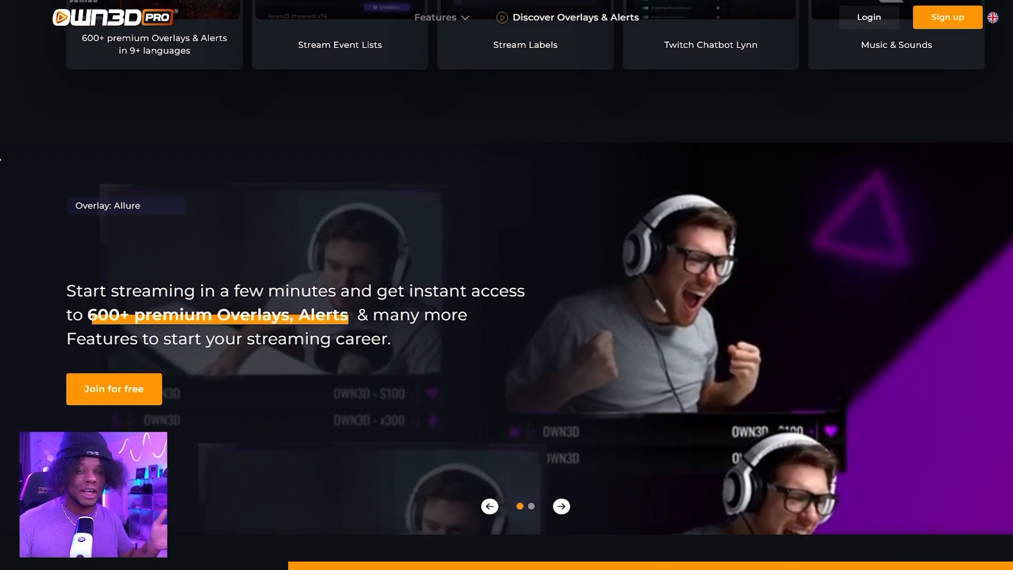
pyautogui.scroll(-2, 1, 148)
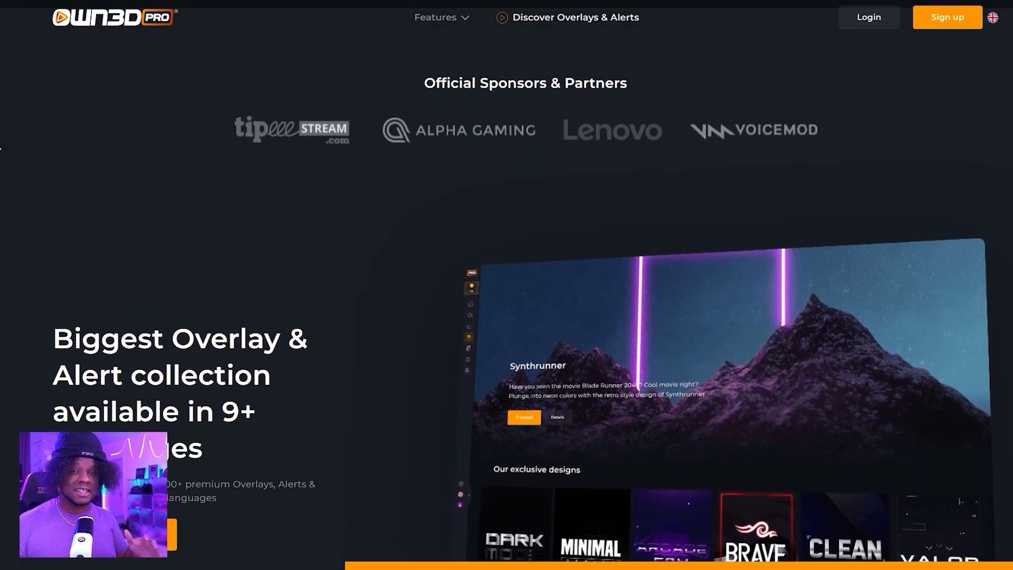
pyautogui.scroll(-2, 1, 148)
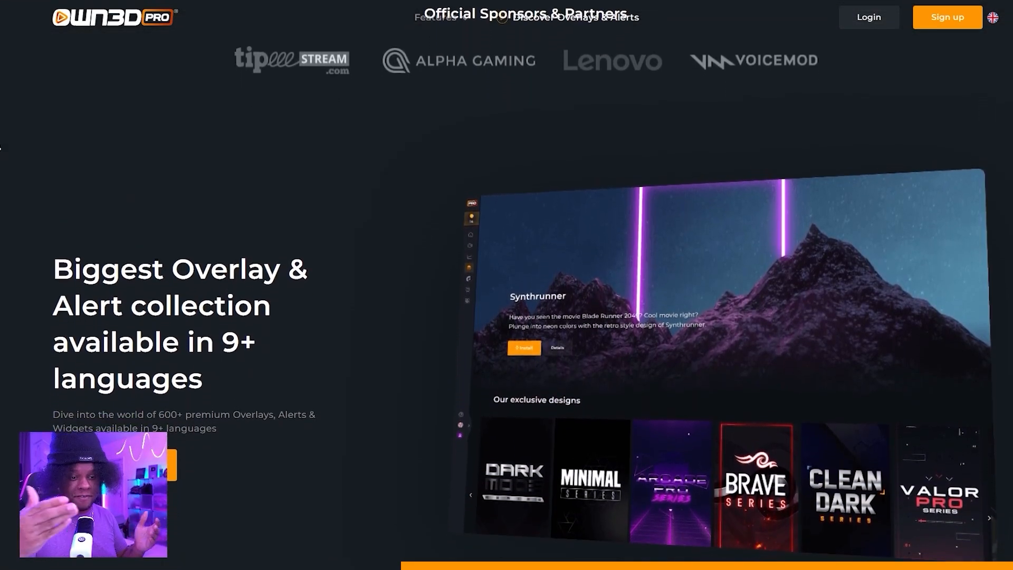
pyautogui.scroll(-10, 1, 148)
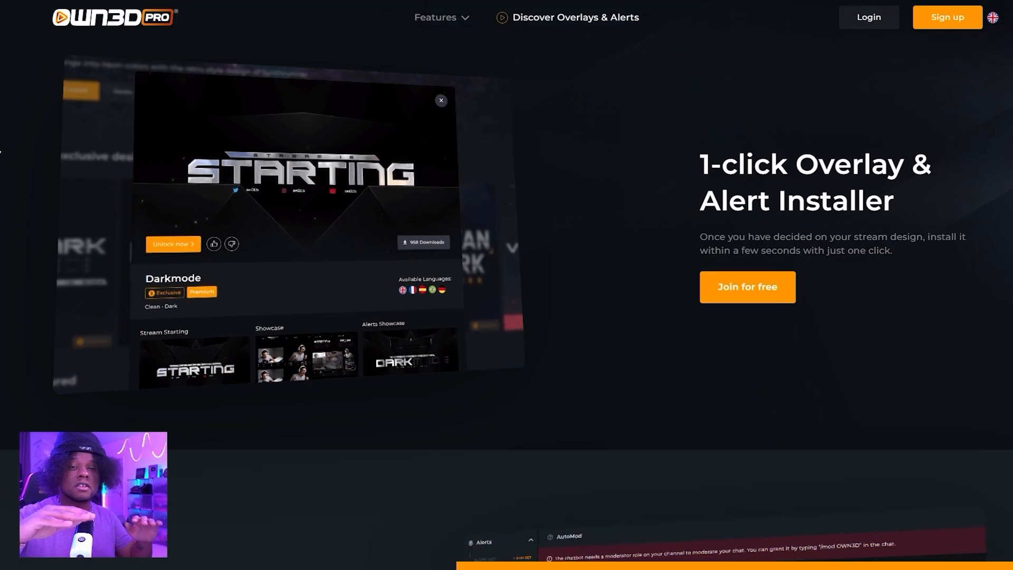
pyautogui.scroll(-8, 1, 148)
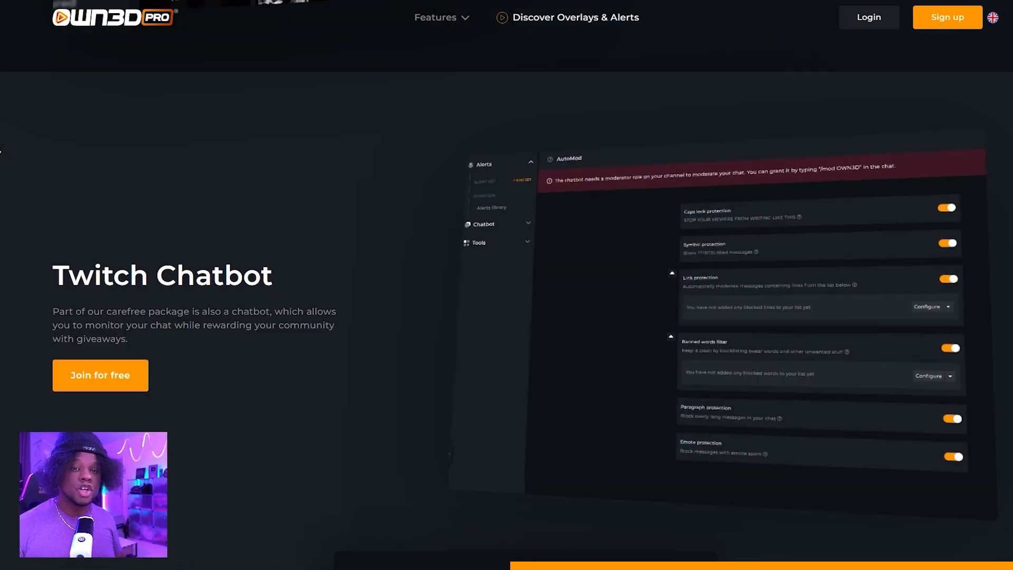
pyautogui.scroll(-2, 0, 151)
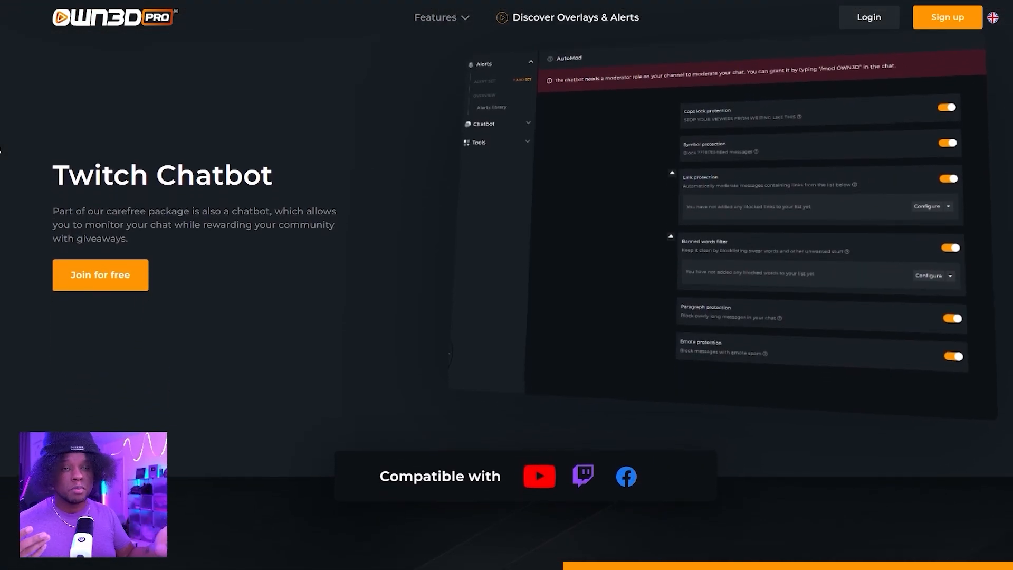
pyautogui.scroll(-3, 0, 151)
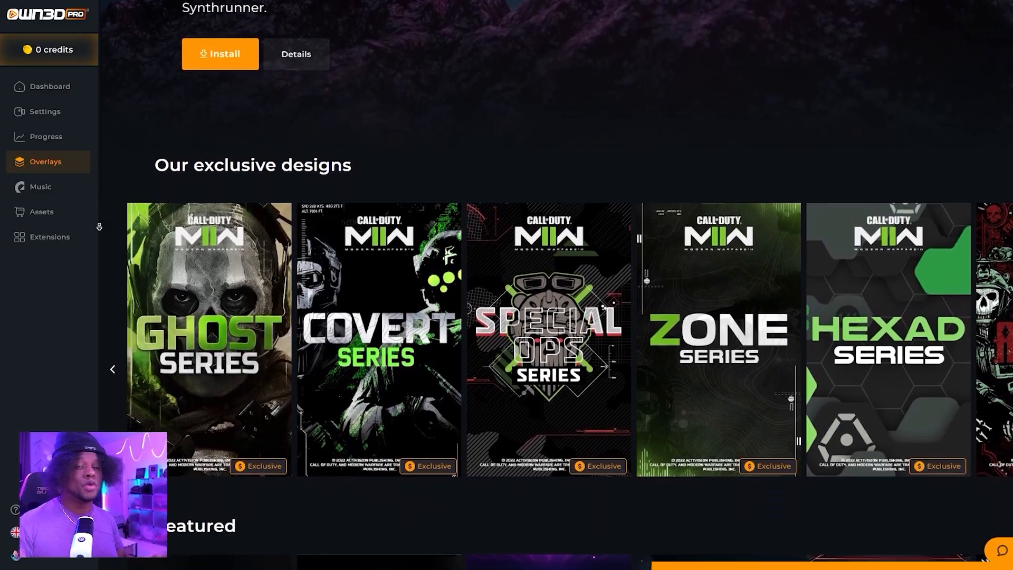
pyautogui.scroll(-3, 99, 226)
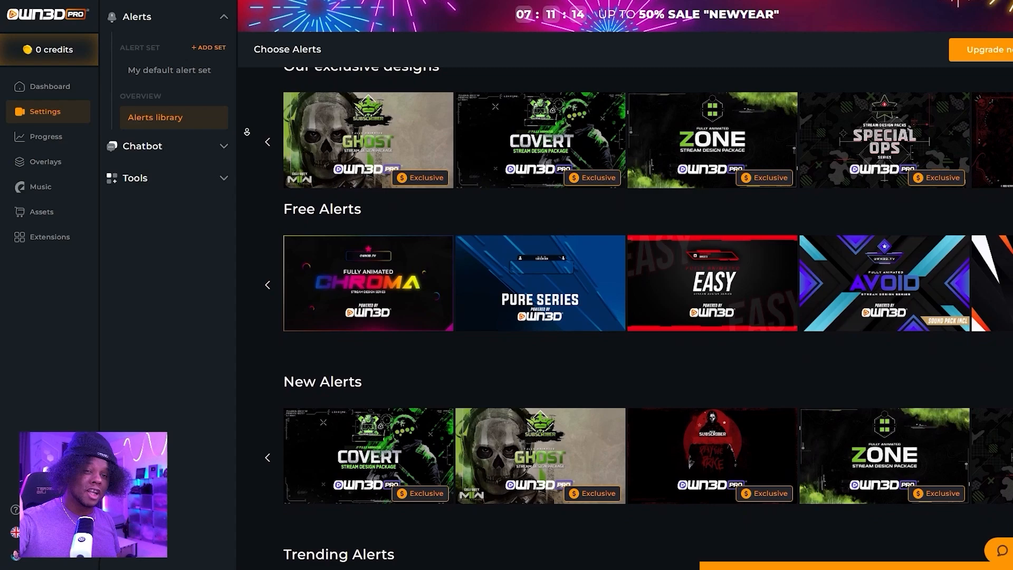
pyautogui.scroll(-1, 627, 285)
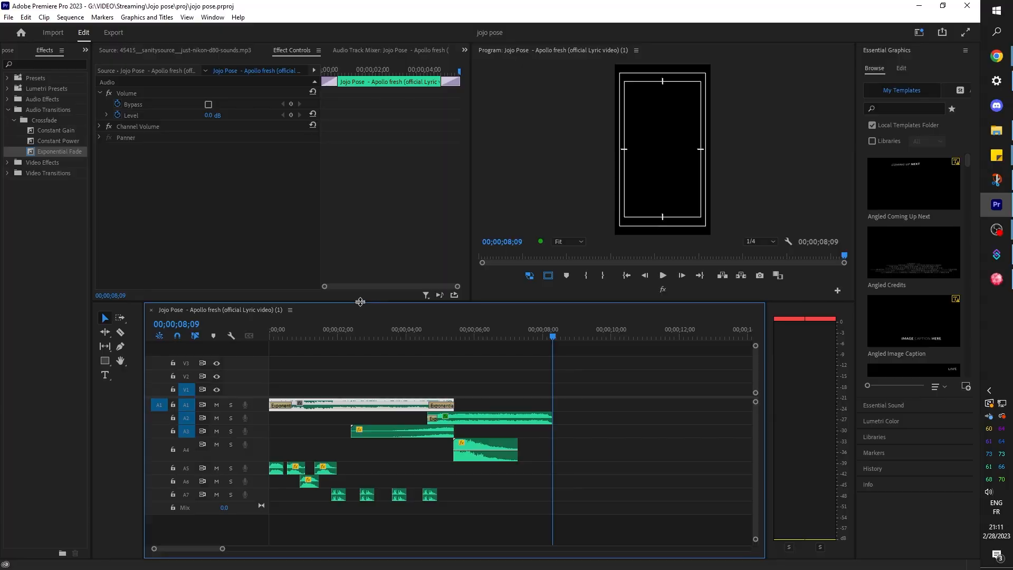
# Switch to Premiere Pro, enlarge the timeline area and preview the 1,2,3,4 sound effect and reverse-snare.wav clips.
pyautogui.moveTo(359, 301); pyautogui.dragTo(358, 261)
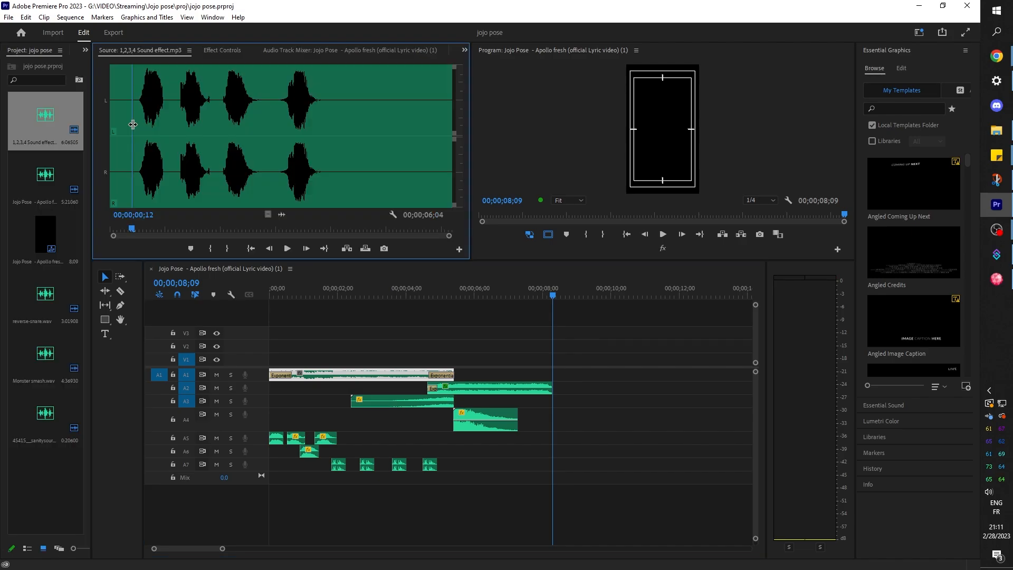
pyautogui.press('space')
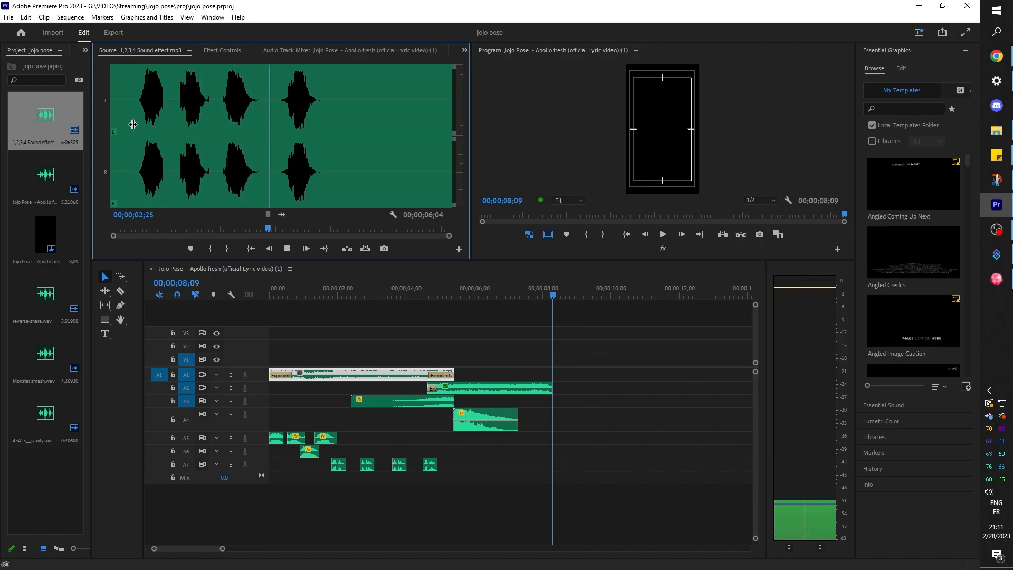
pyautogui.moveTo(46, 293); pyautogui.dragTo(190, 152)
pyautogui.click(193, 144)
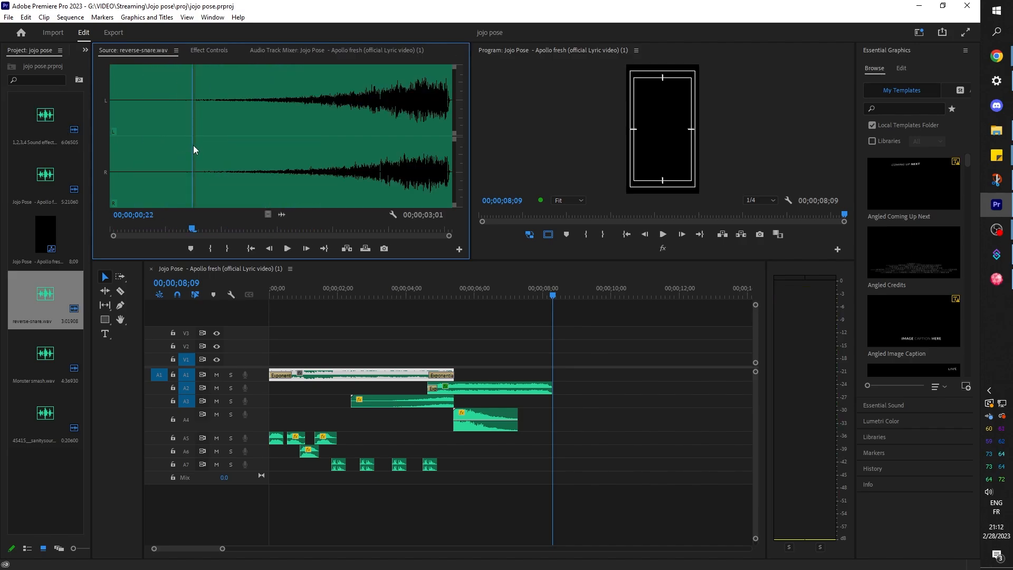
pyautogui.press('space')
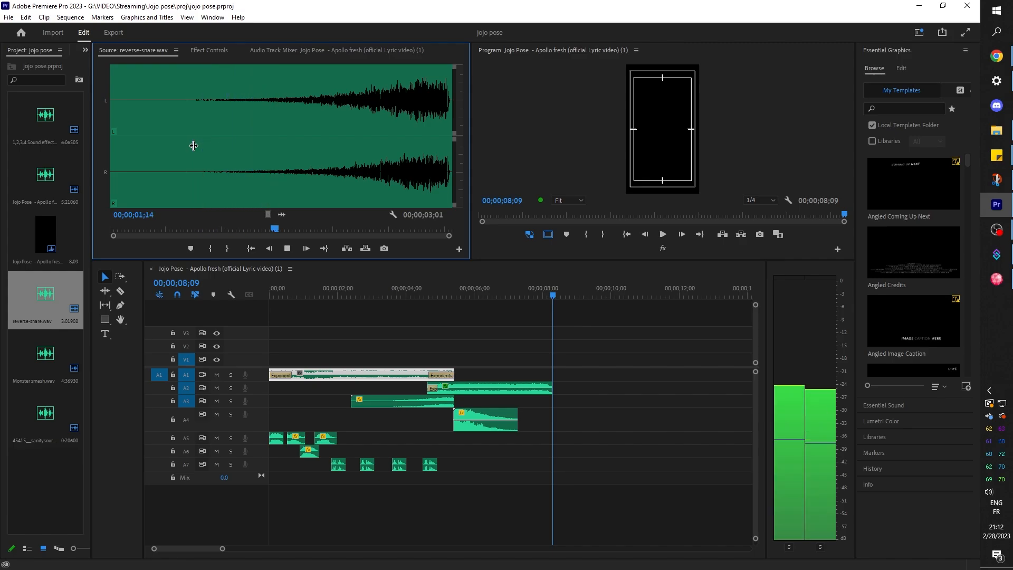
# Preview the marked part of the just-nikon-d80-sounds.mp3 clip and play the Jojo Pose sequence from its start.
pyautogui.click(39, 419)
pyautogui.moveTo(44, 308); pyautogui.dragTo(213, 139)
pyautogui.press('space')
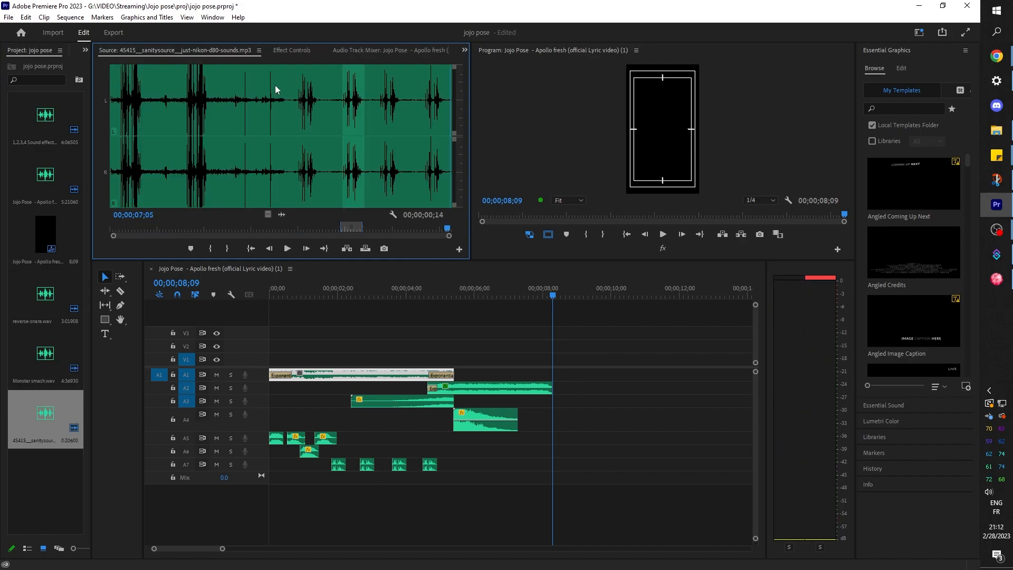
pyautogui.click(338, 107)
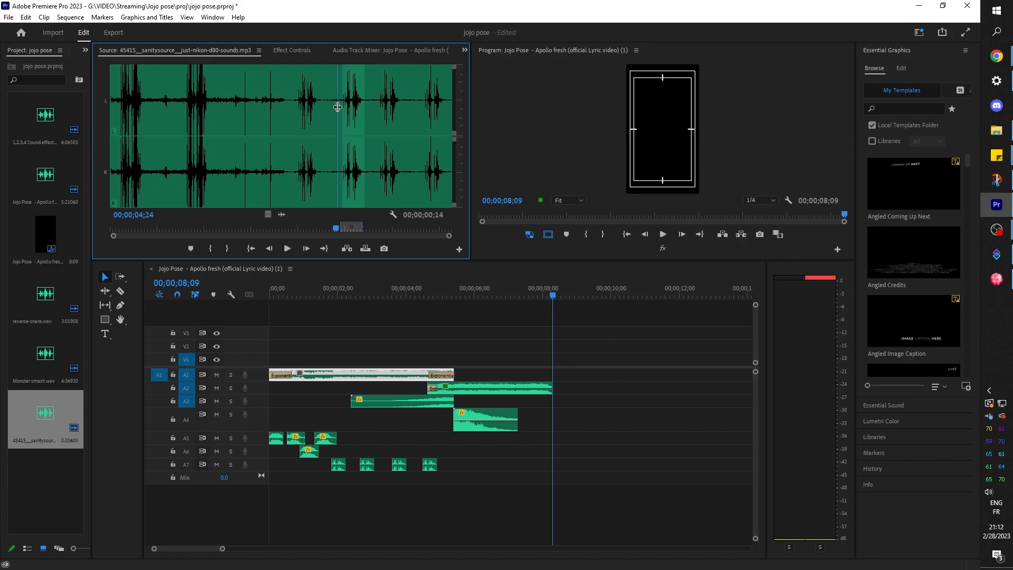
pyautogui.press('space')
pyautogui.click(270, 295)
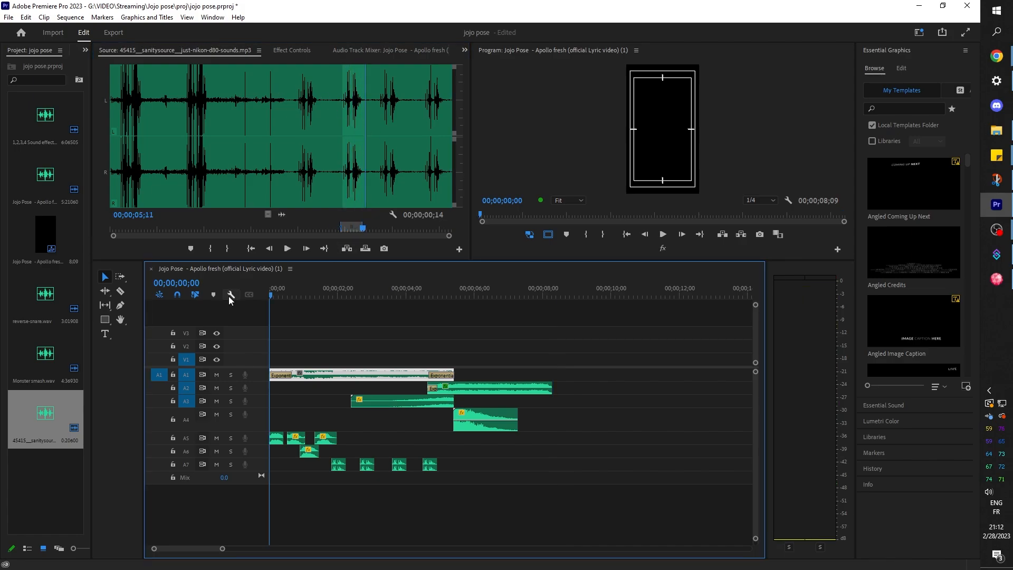
pyautogui.press('space')
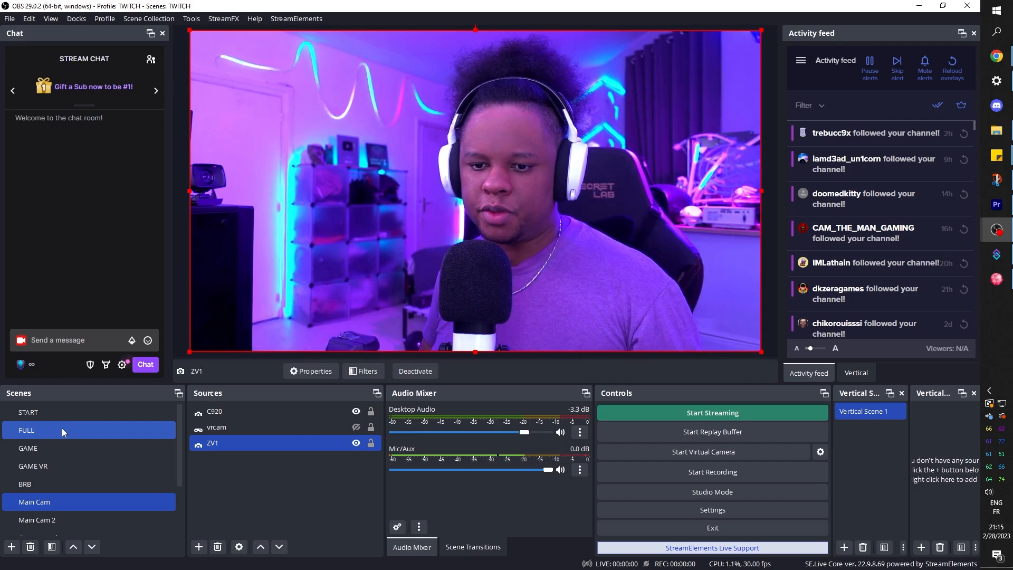
# Switch to OBS and add a new scene named jojo pose.
pyautogui.scroll(-1, 61, 429)
pyautogui.scroll(-1, 60, 432)
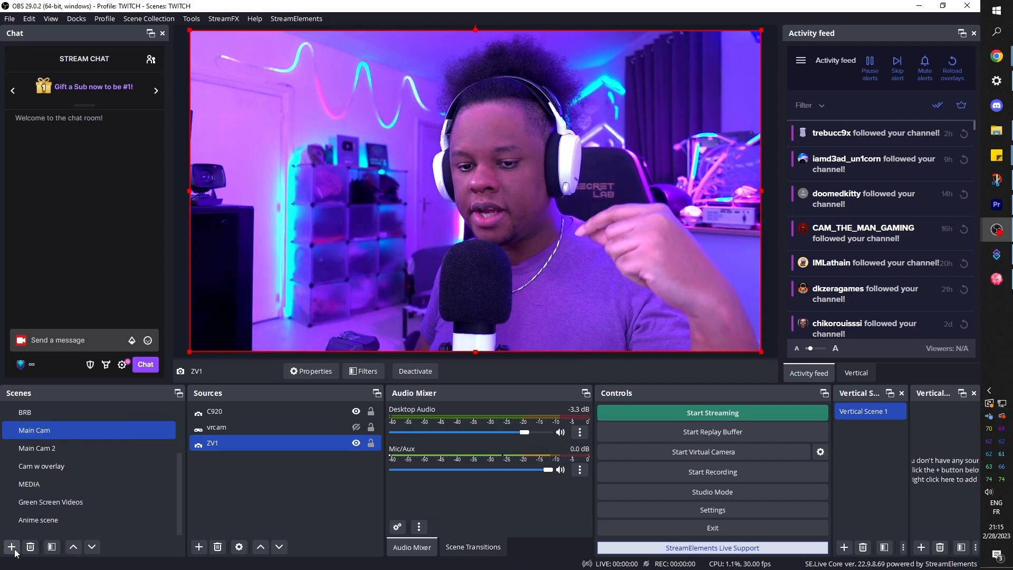
pyautogui.click(13, 549)
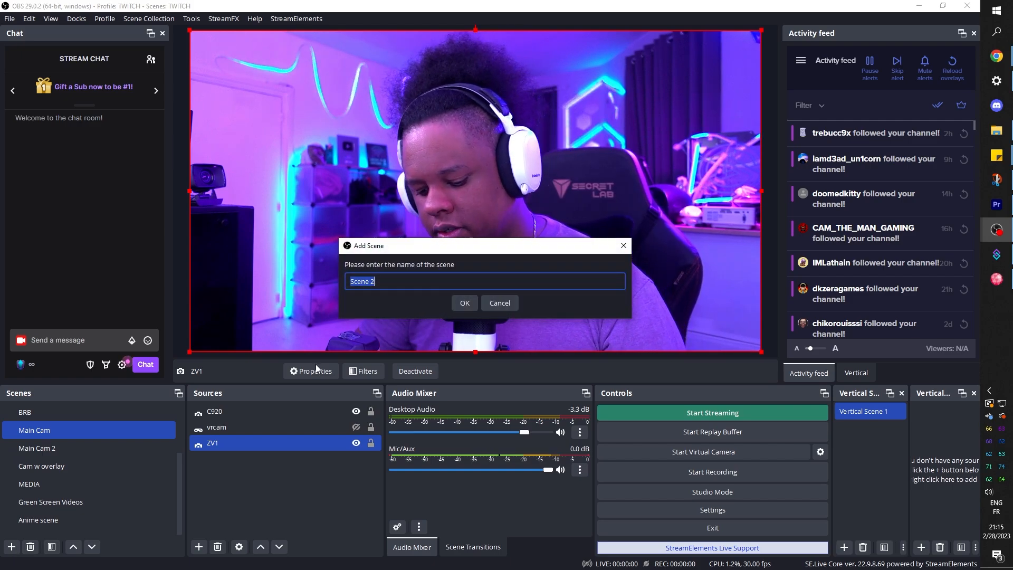
pyautogui.write('jojo pose')
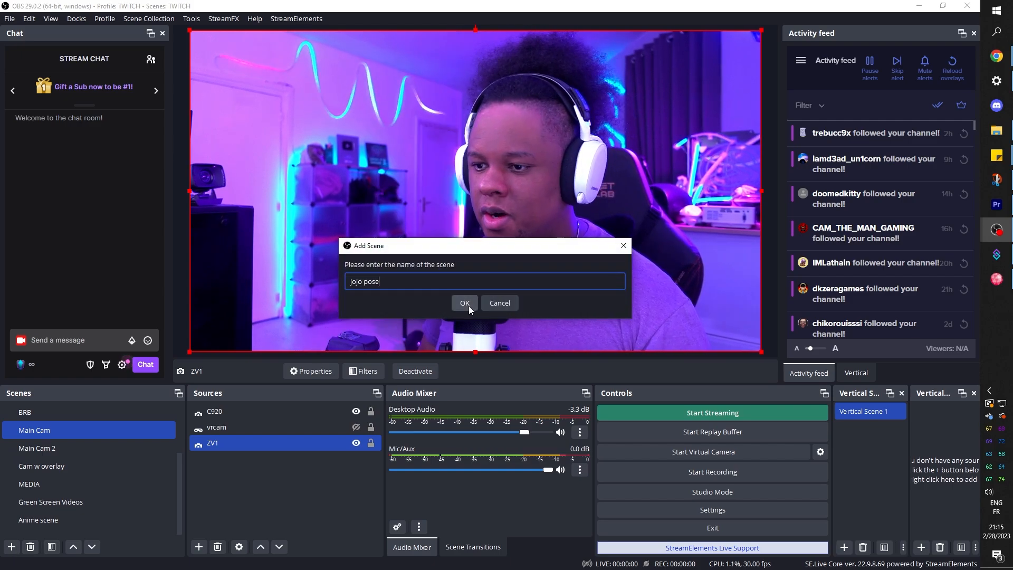
pyautogui.click(466, 304)
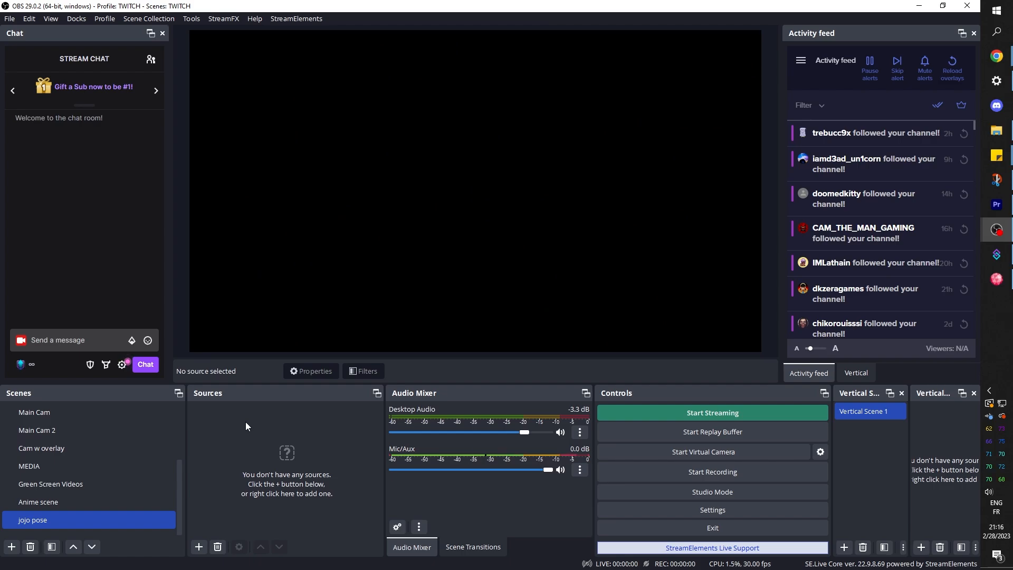
# Add the existing Main Cam scene as a visible source in the jojo pose scene.
pyautogui.click(104, 412)
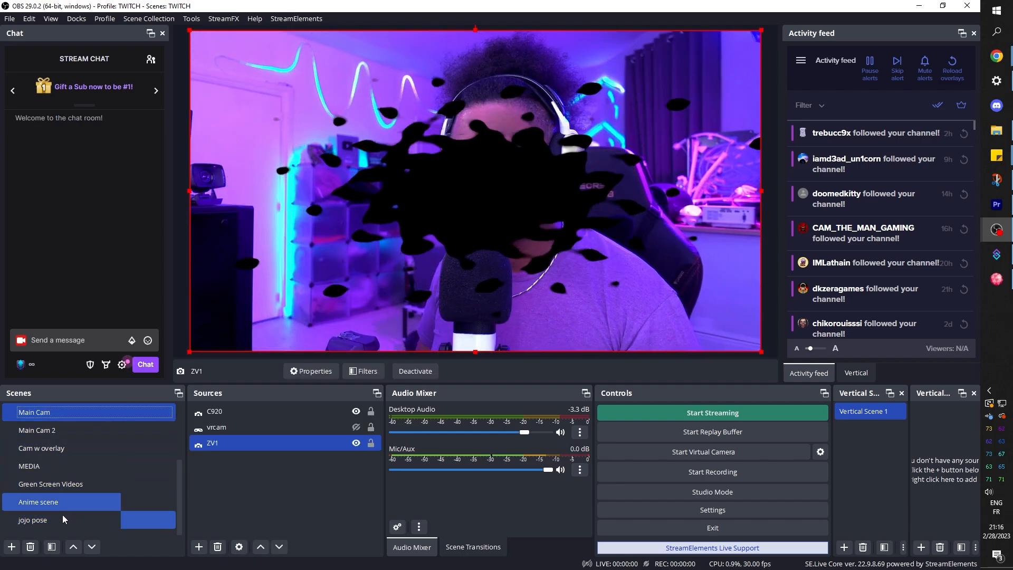
pyautogui.click(62, 520)
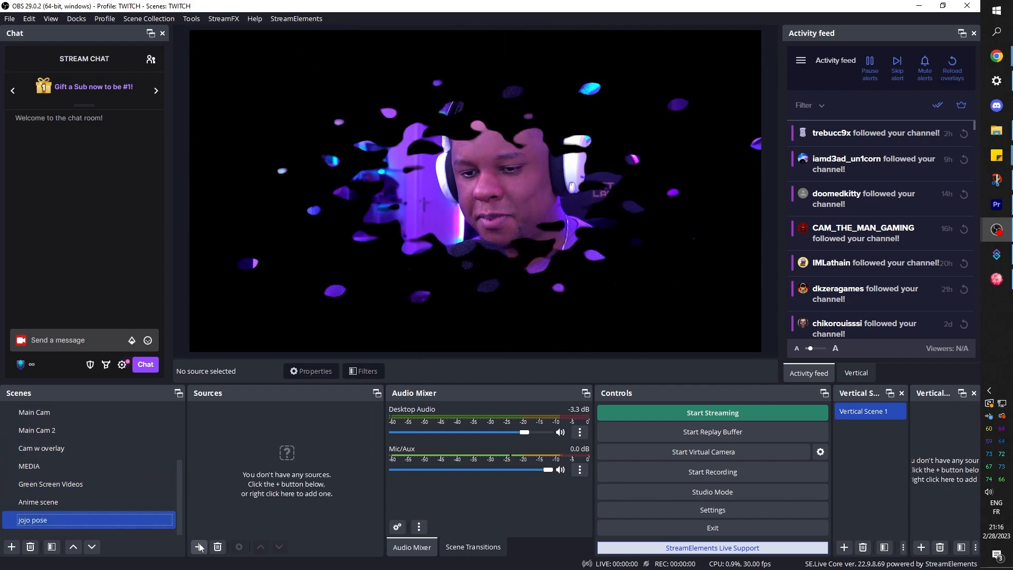
pyautogui.click(199, 547)
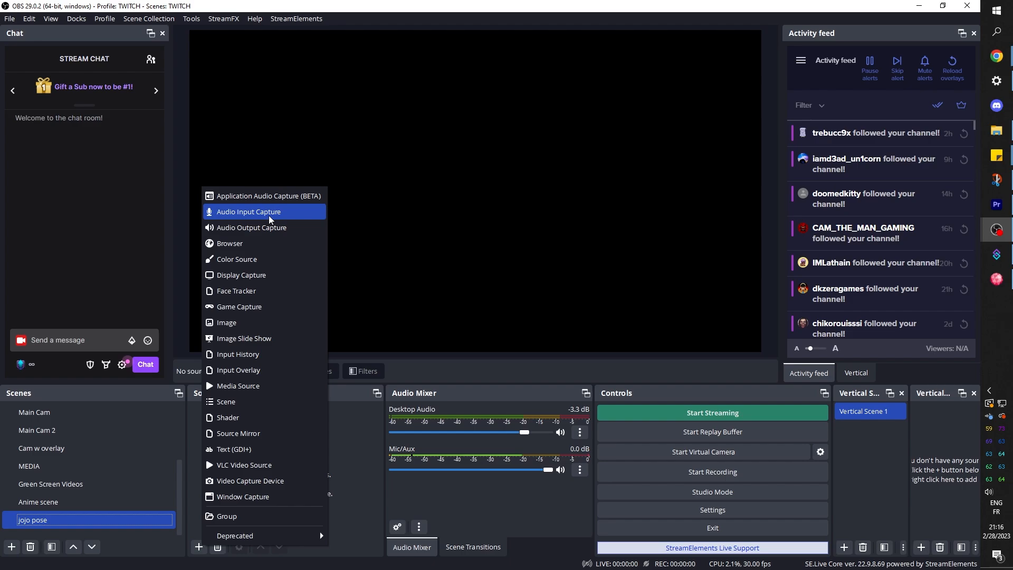
pyautogui.click(245, 401)
pyautogui.scroll(-2, 489, 291)
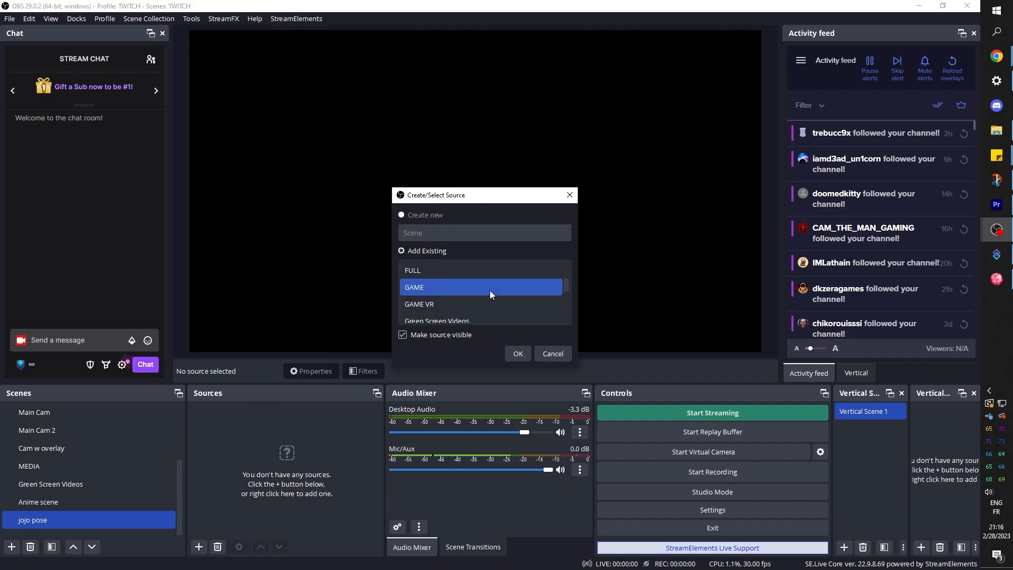
pyautogui.click(464, 275)
pyautogui.click(473, 289)
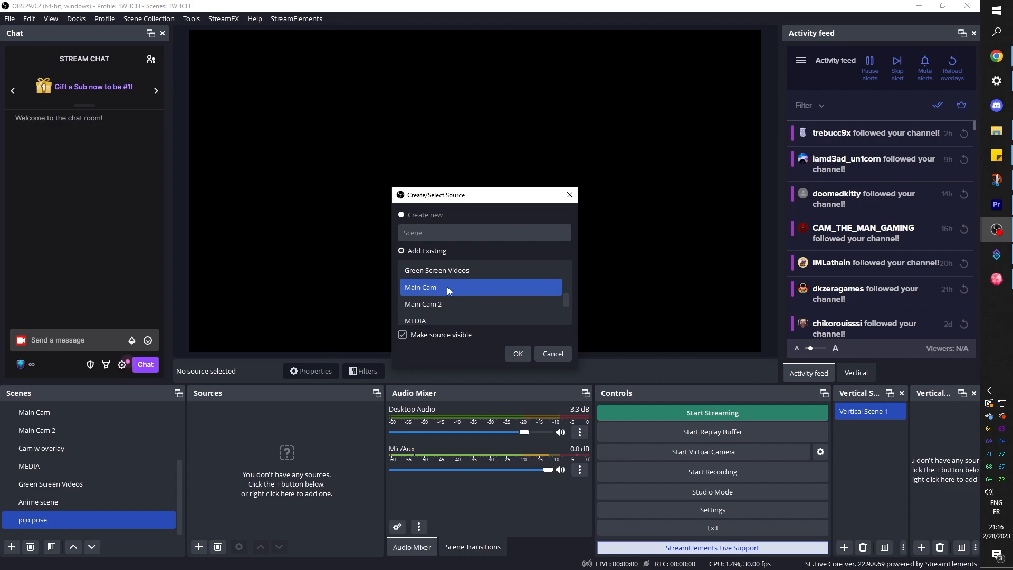
pyautogui.click(516, 353)
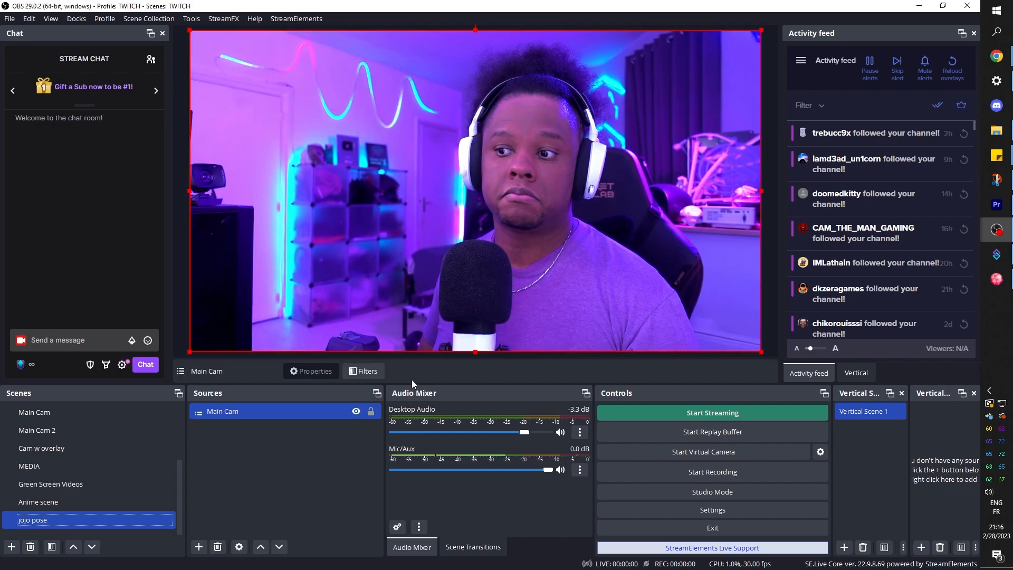
# Group the Main Cam source in the jojo pose scene and name the group pic1.
pyautogui.click(283, 449)
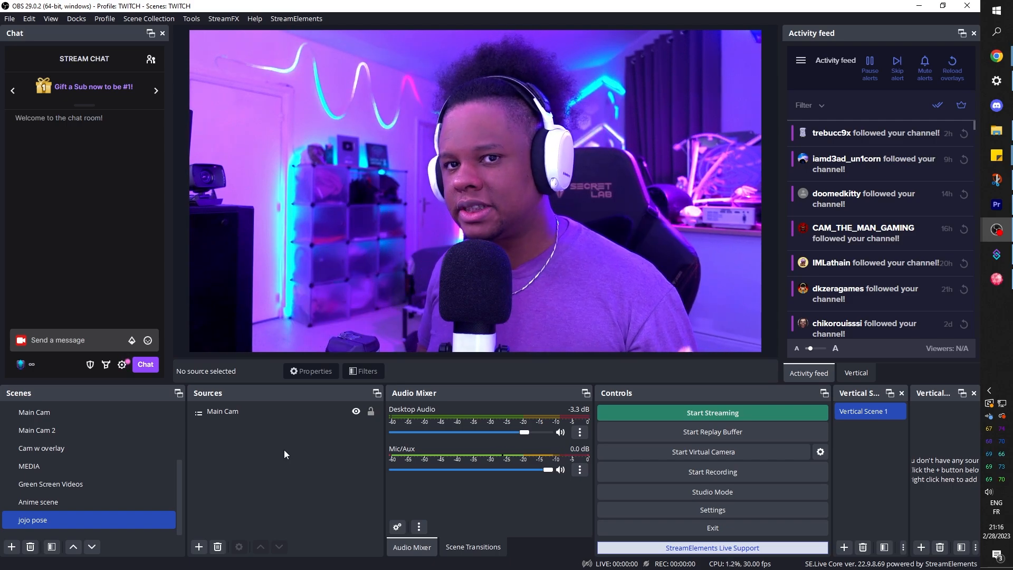
pyautogui.click(268, 411)
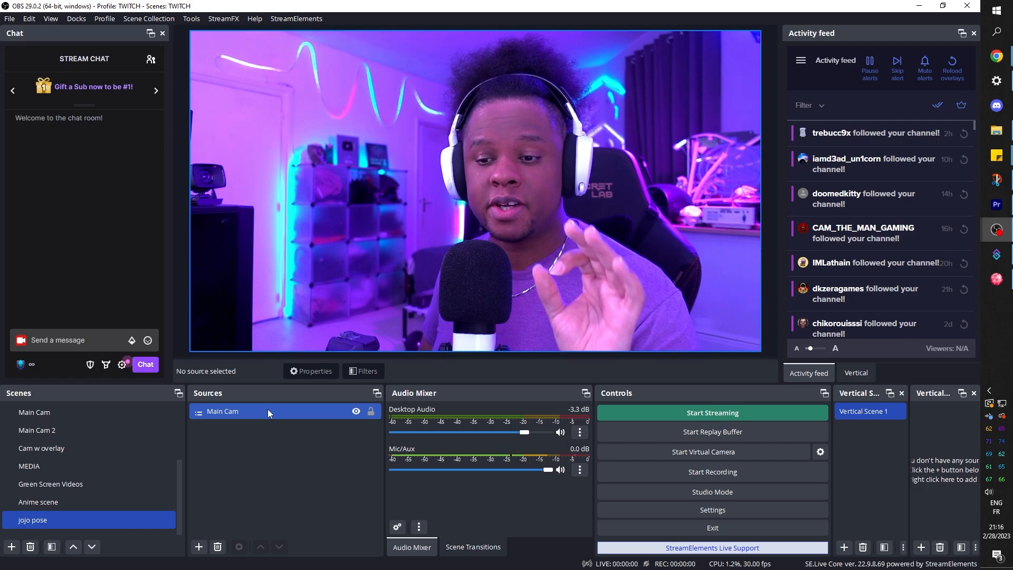
pyautogui.rightClick(267, 411)
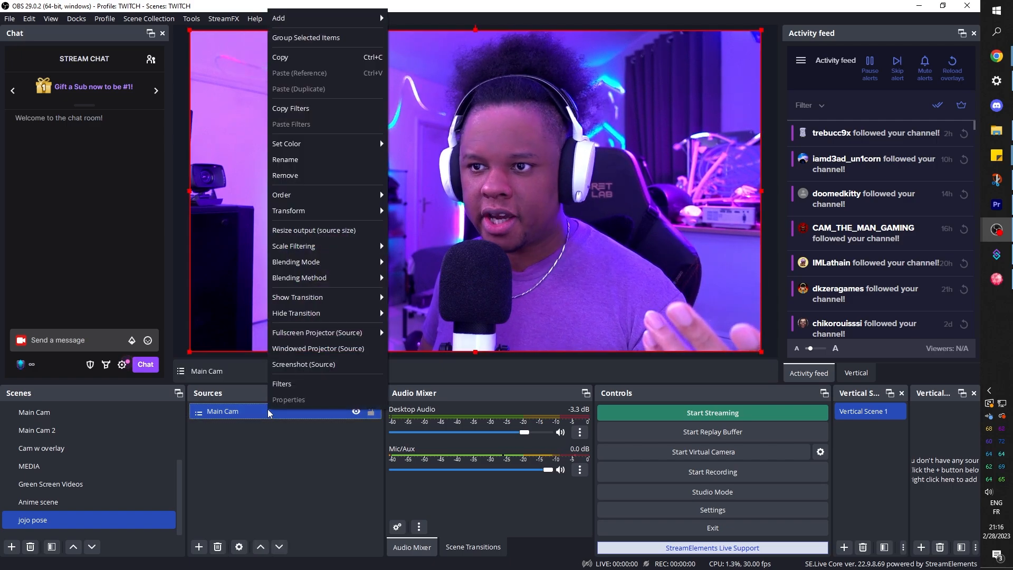
pyautogui.click(331, 40)
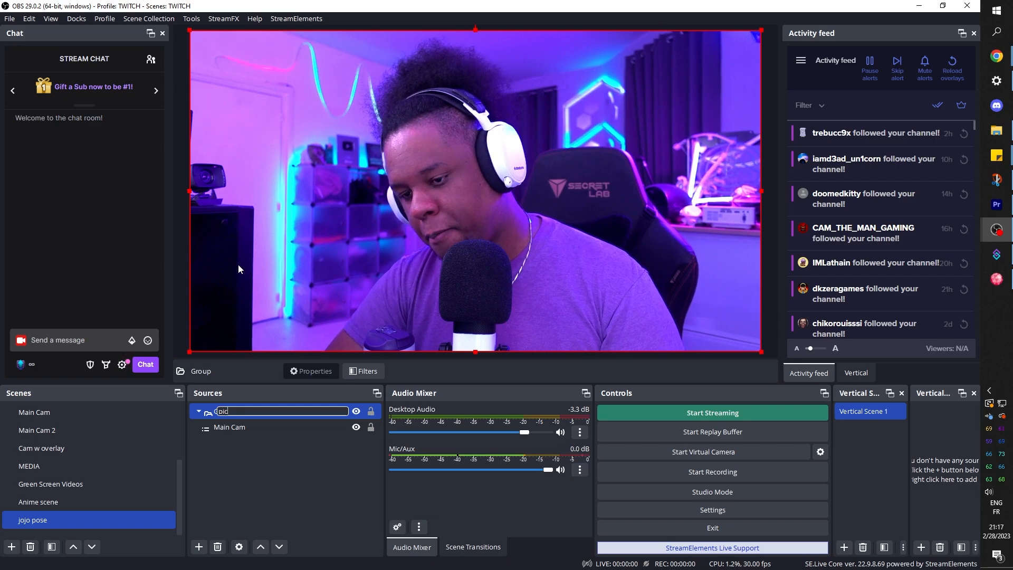
pyautogui.write('pic1')
pyautogui.click(248, 482)
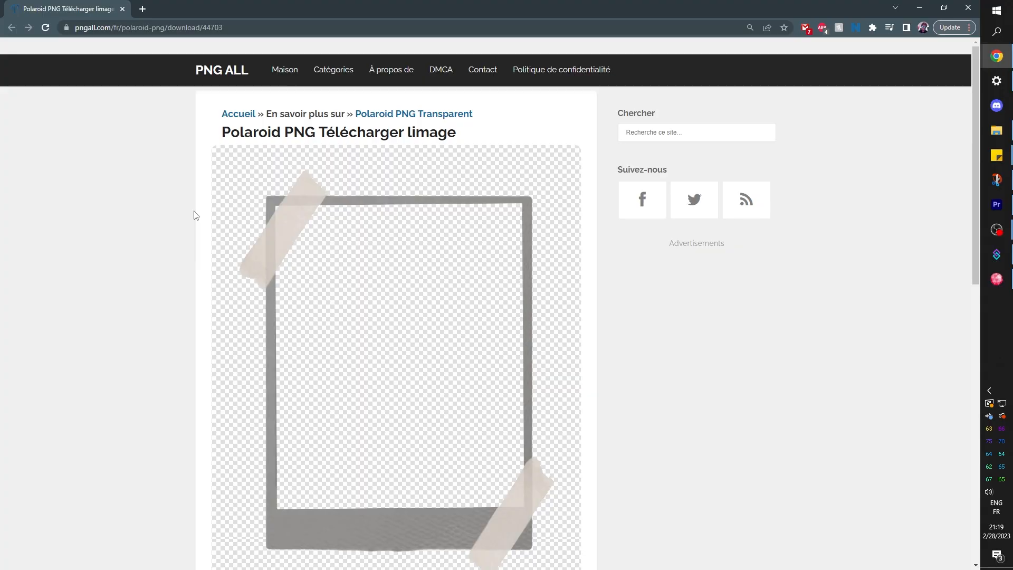
# Download the transparent Polaroid frame PNG from the pngall page.
pyautogui.scroll(-8, 163, 206)
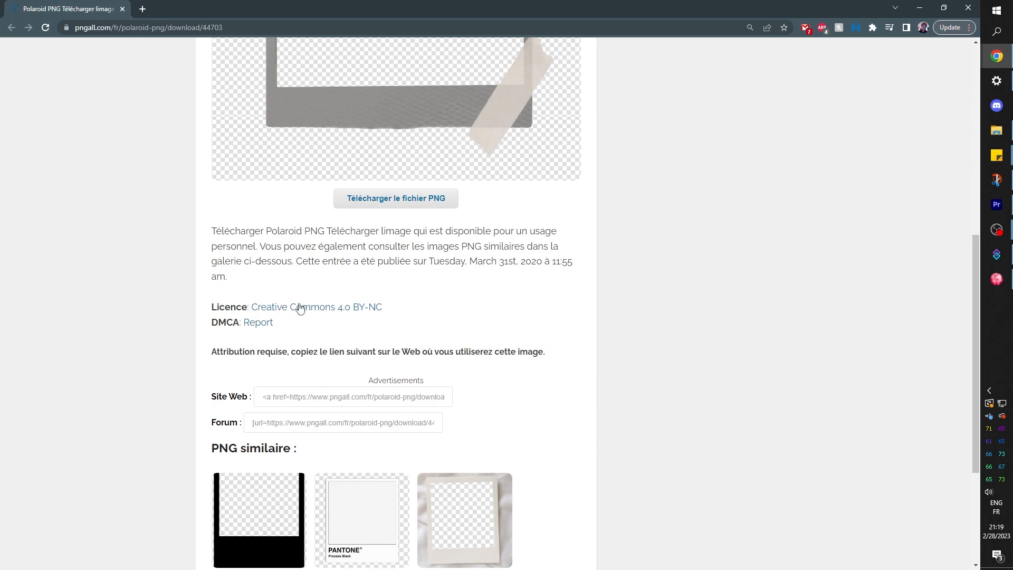
pyautogui.scroll(3, 296, 235)
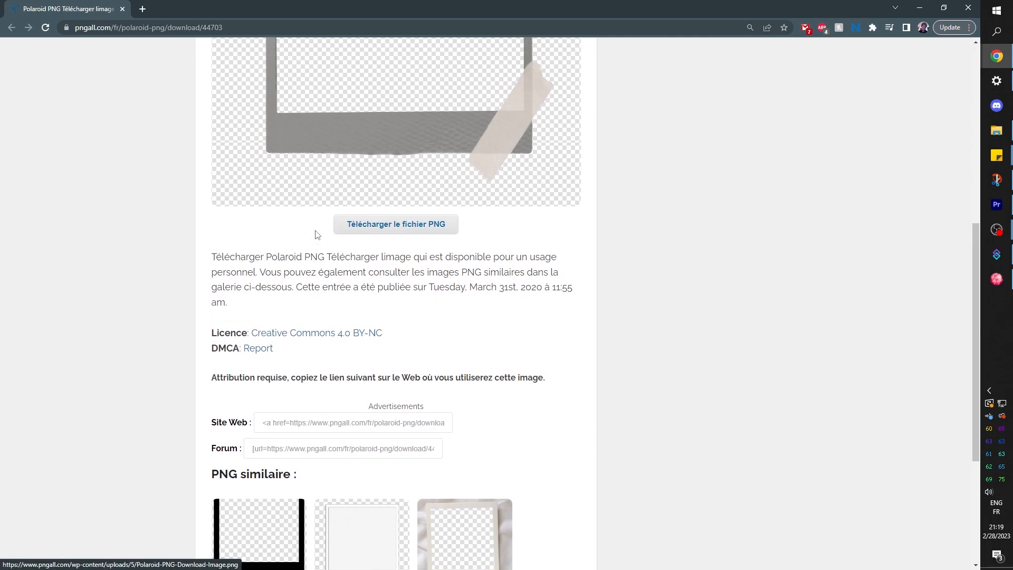
pyautogui.click(385, 357)
# Switch to OBS and add a new visible image source named polaroid to the jojo pose scene.
pyautogui.moveTo(997, 230)
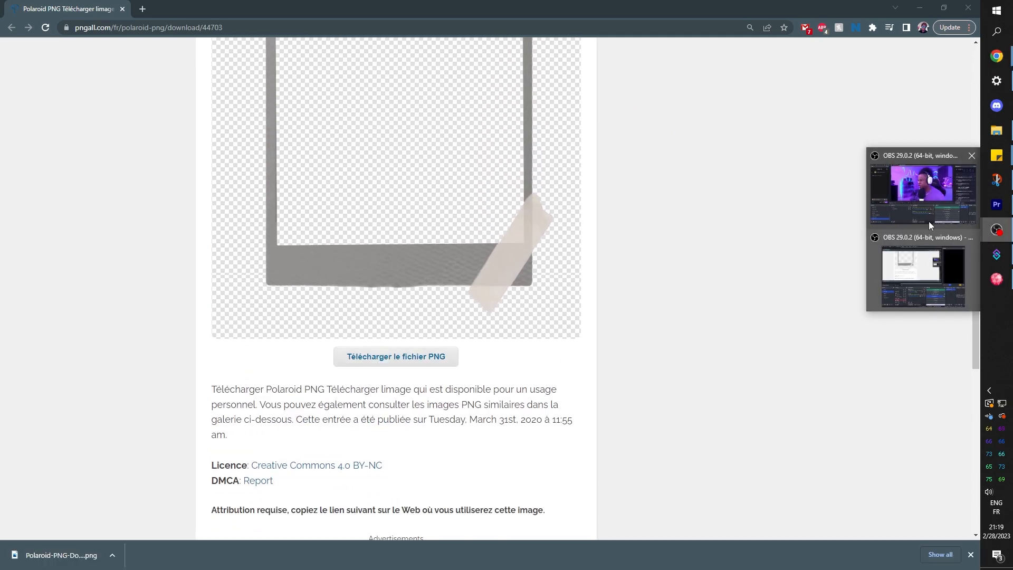
pyautogui.click(923, 181)
pyautogui.click(199, 547)
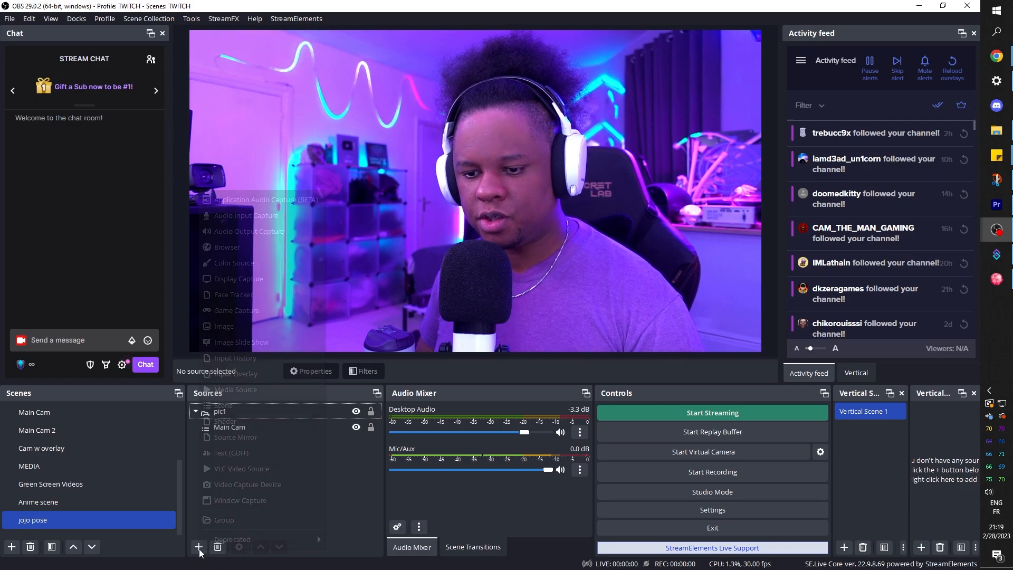
pyautogui.click(253, 326)
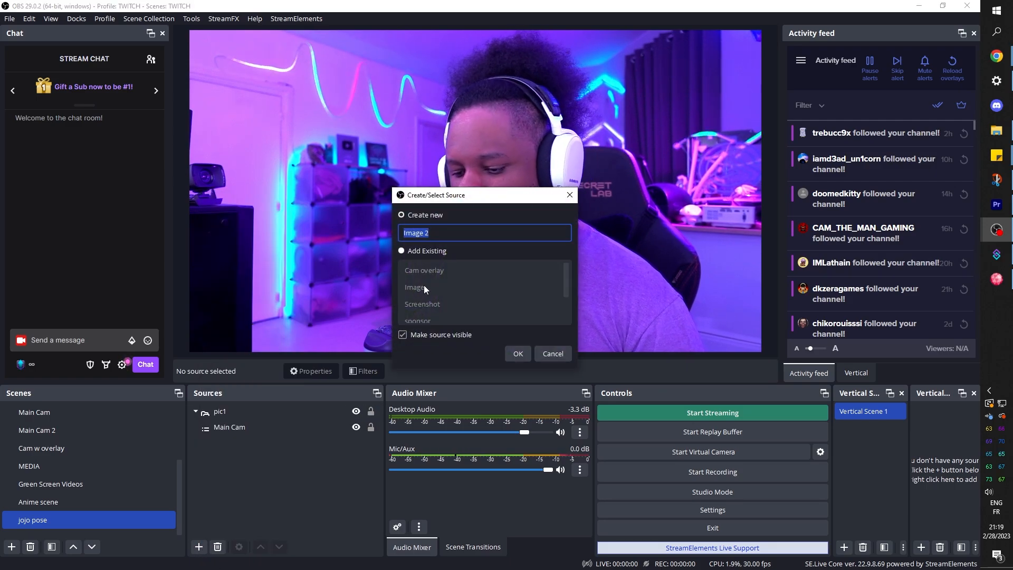
pyautogui.write('polaroid')
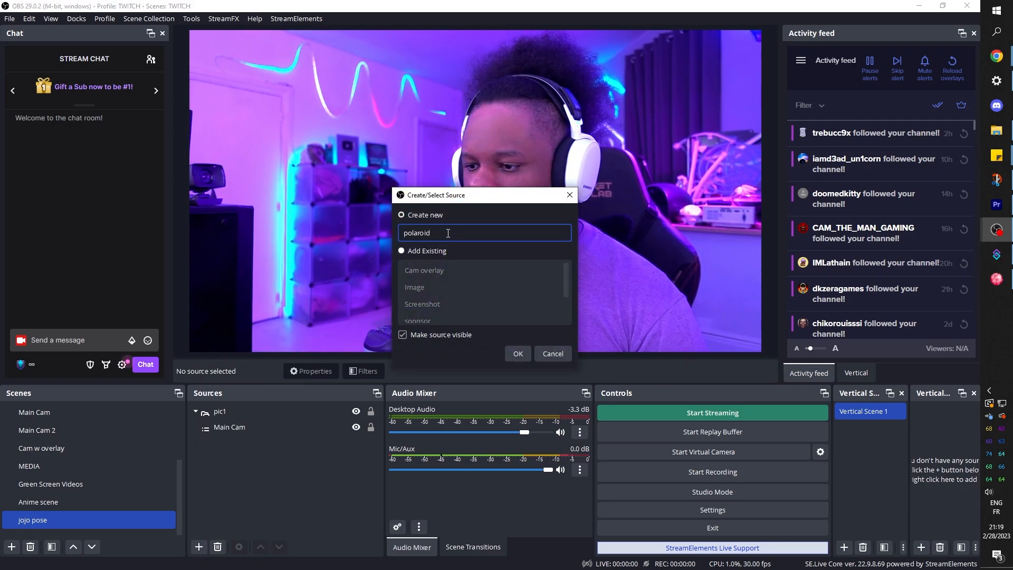
pyautogui.click(518, 354)
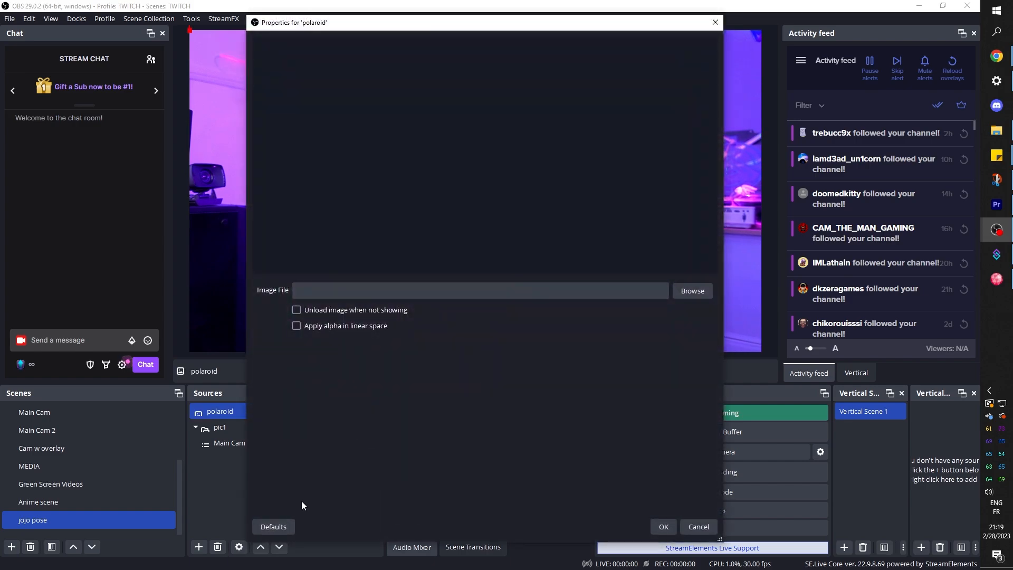
# Load Polaroid-PNG-Download-Image.png from the stock folder as the polaroid source's image file.
pyautogui.click(692, 290)
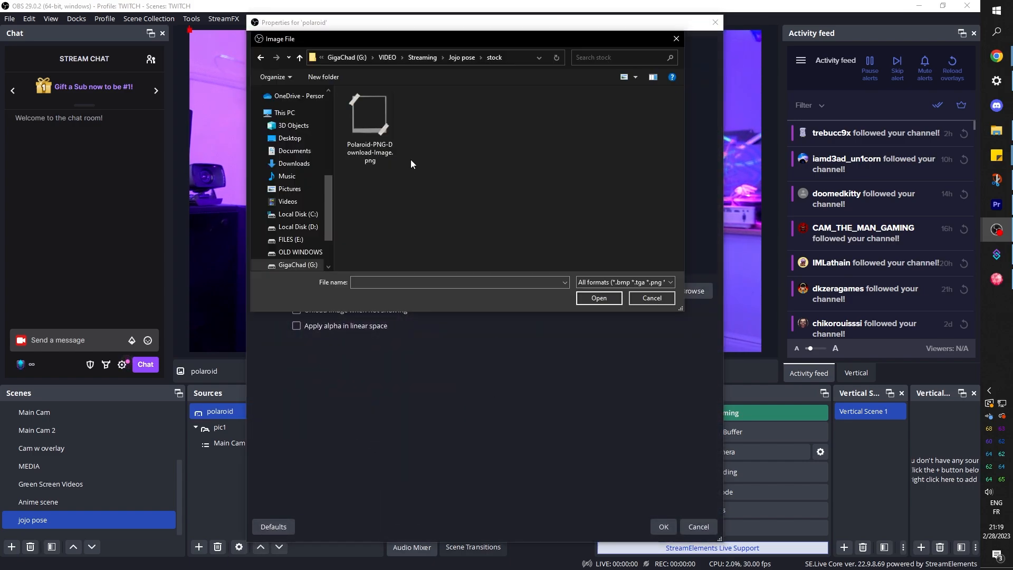
pyautogui.doubleClick(390, 131)
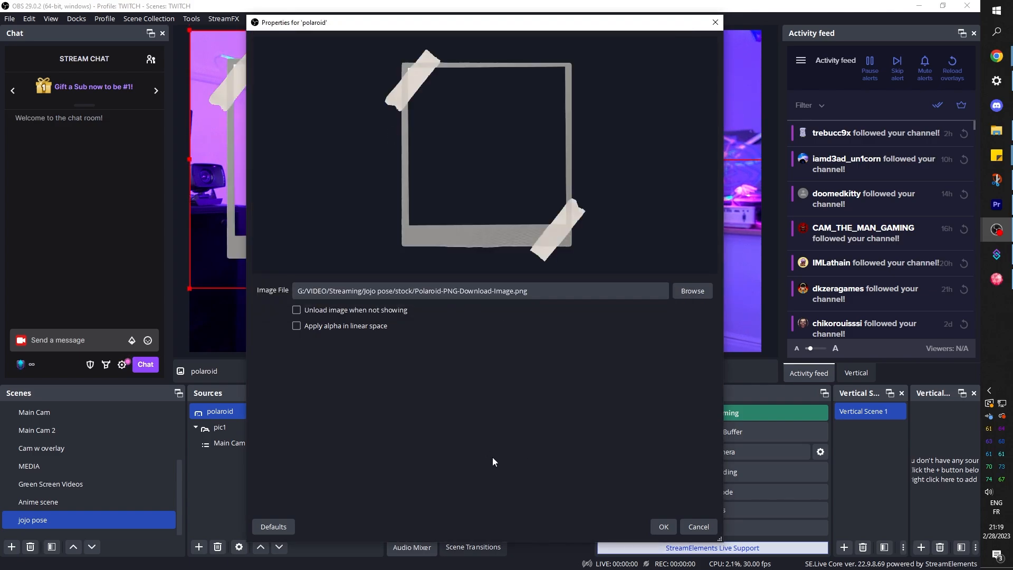
pyautogui.click(662, 527)
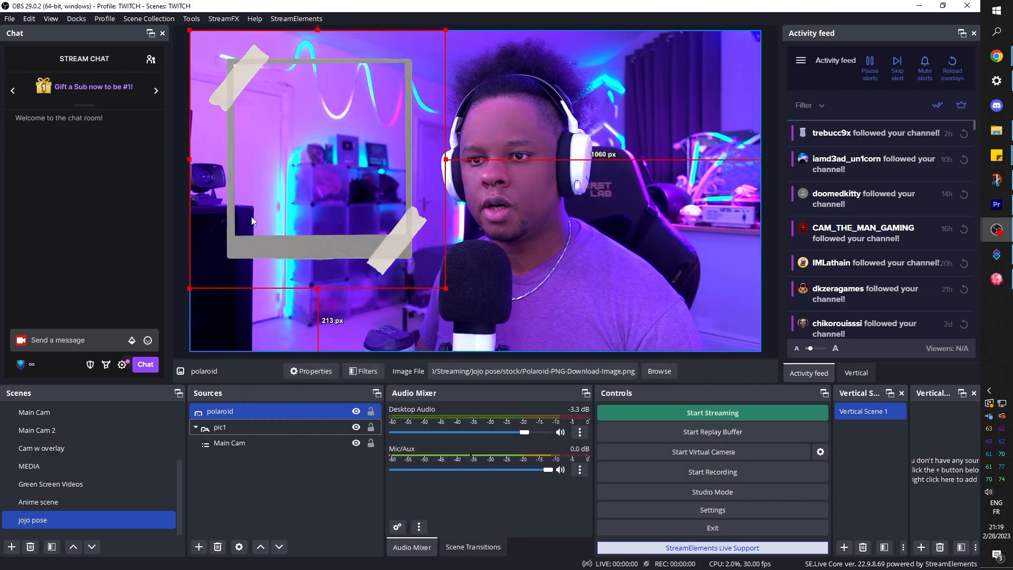
# Reposition and enlarge the polaroid frame to slightly more than the canvas height, about 118 px from the canvas's left edge.
pyautogui.moveTo(247, 249); pyautogui.dragTo(356, 273)
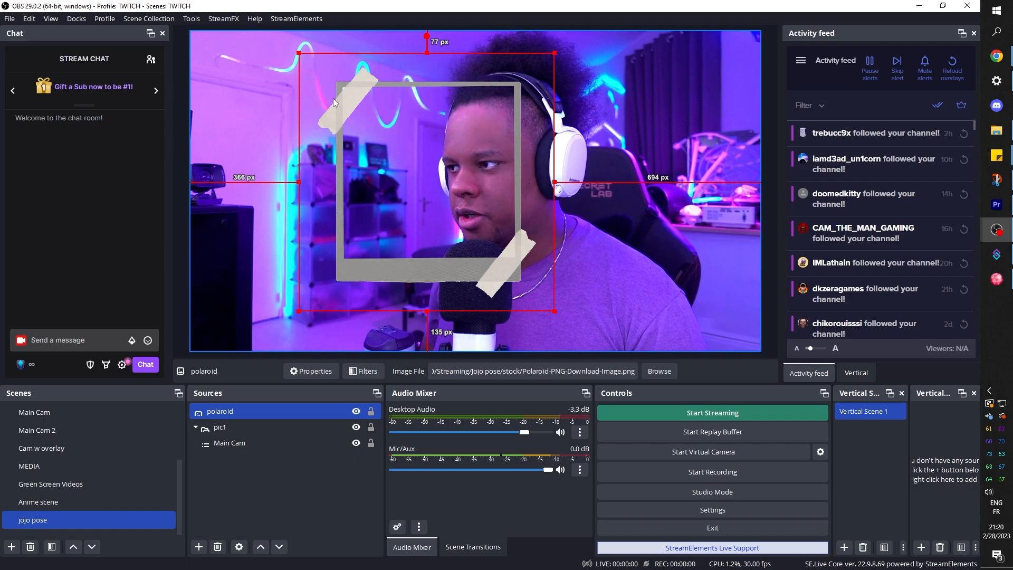
pyautogui.moveTo(361, 258); pyautogui.dragTo(263, 274)
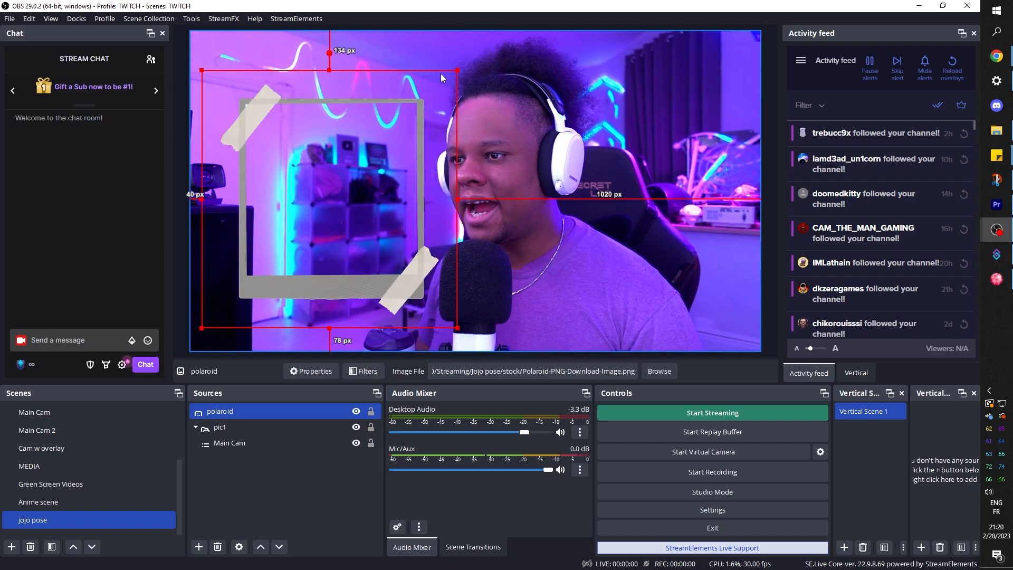
pyautogui.moveTo(457, 72); pyautogui.dragTo(479, 51)
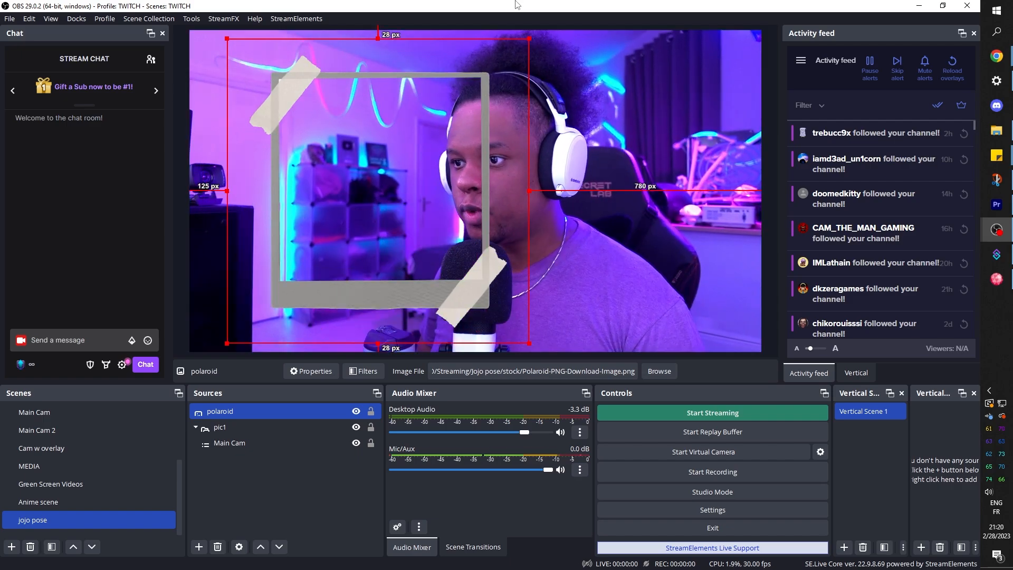
pyautogui.moveTo(530, 39); pyautogui.dragTo(550, 33)
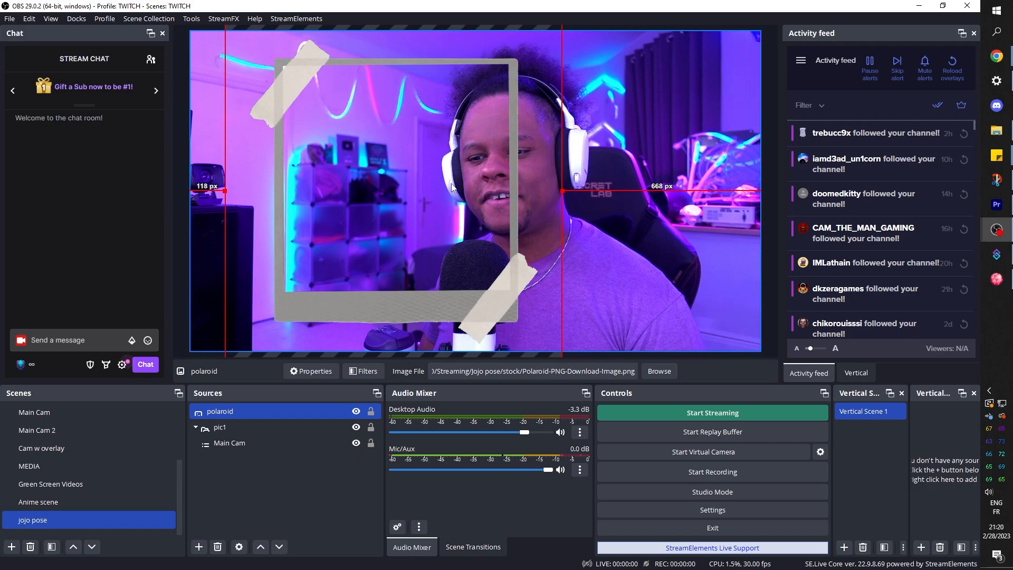
# Shrink the Main Cam source in pic1 and position it behind the opening of the Polaroid frame.
pyautogui.keyDown('ctrl'); pyautogui.click(230, 447); pyautogui.keyUp('ctrl')
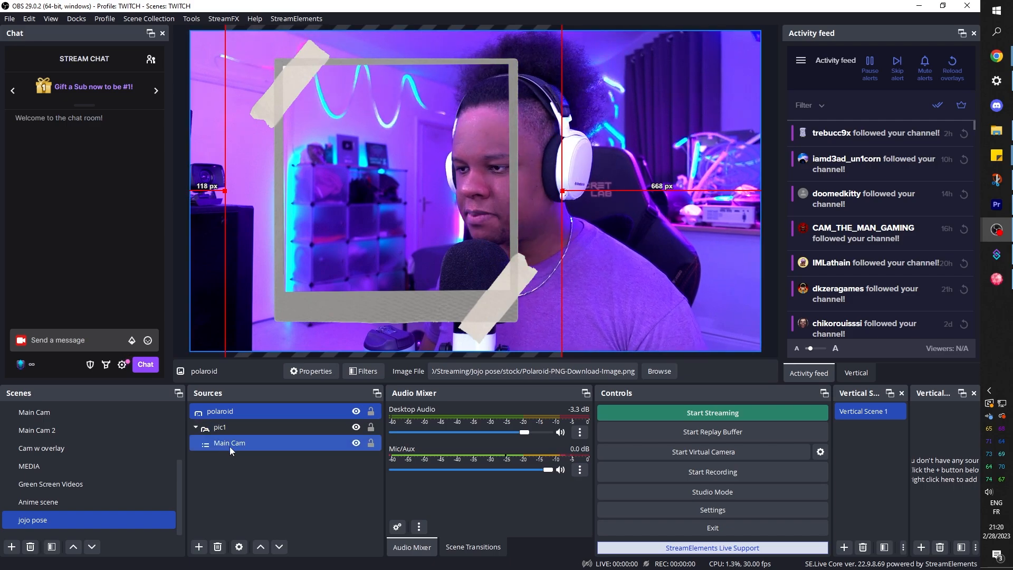
pyautogui.click(230, 447)
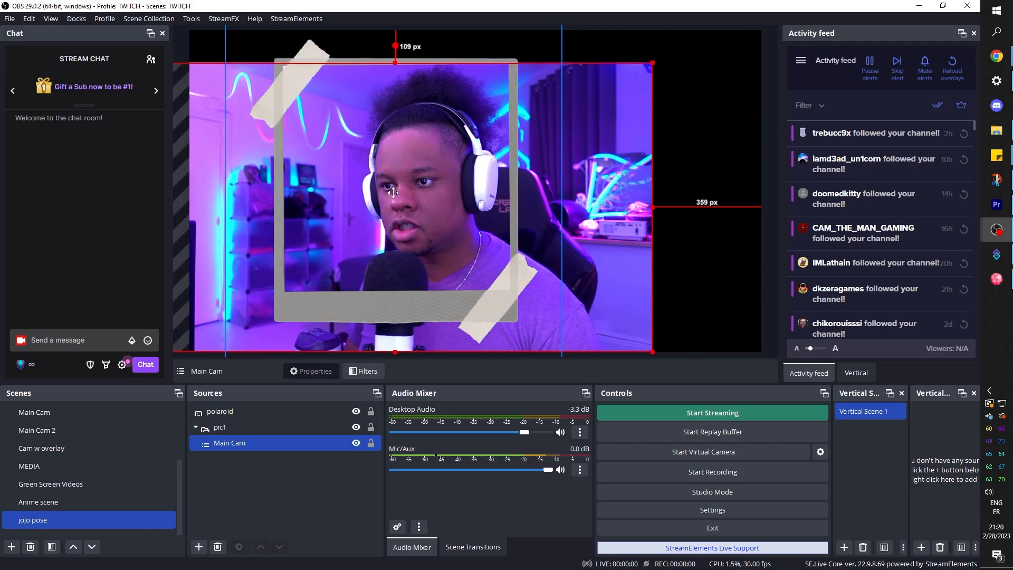
pyautogui.moveTo(301, 312); pyautogui.dragTo(277, 312)
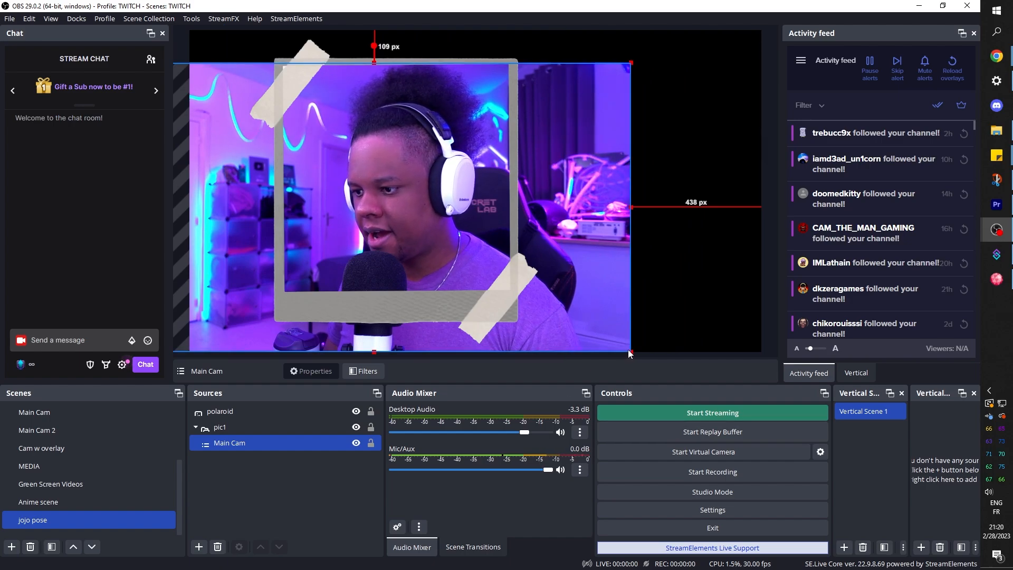
pyautogui.moveTo(628, 349); pyautogui.dragTo(565, 290)
# Flip the Main Cam source horizontally and crop its left and right sides to fit within the Polaroid frame.
pyautogui.rightClick(228, 446)
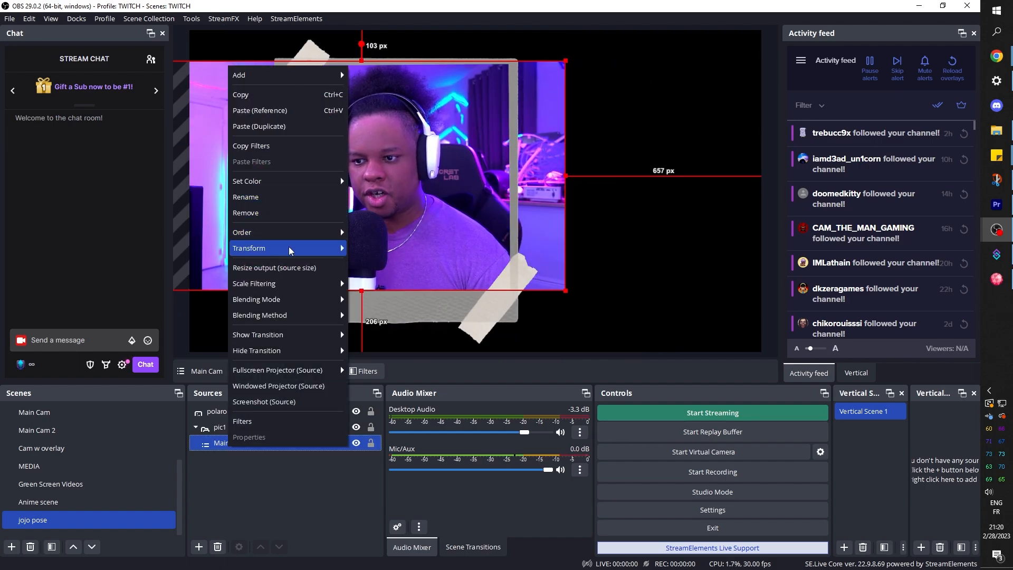
pyautogui.moveTo(290, 251)
pyautogui.click(401, 372)
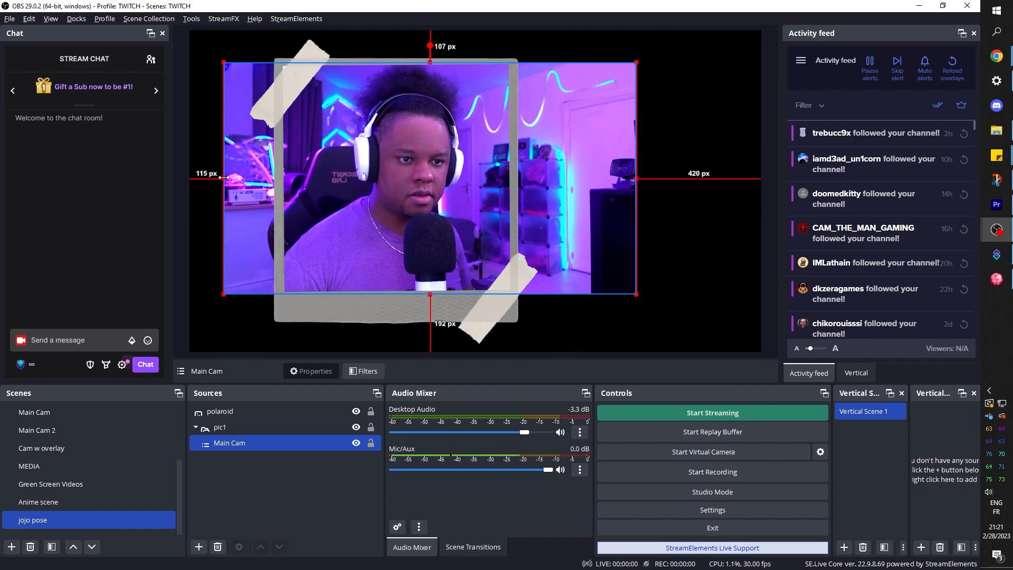
pyautogui.moveTo(224, 178); pyautogui.dragTo(280, 178)
pyautogui.moveTo(637, 178); pyautogui.dragTo(533, 182)
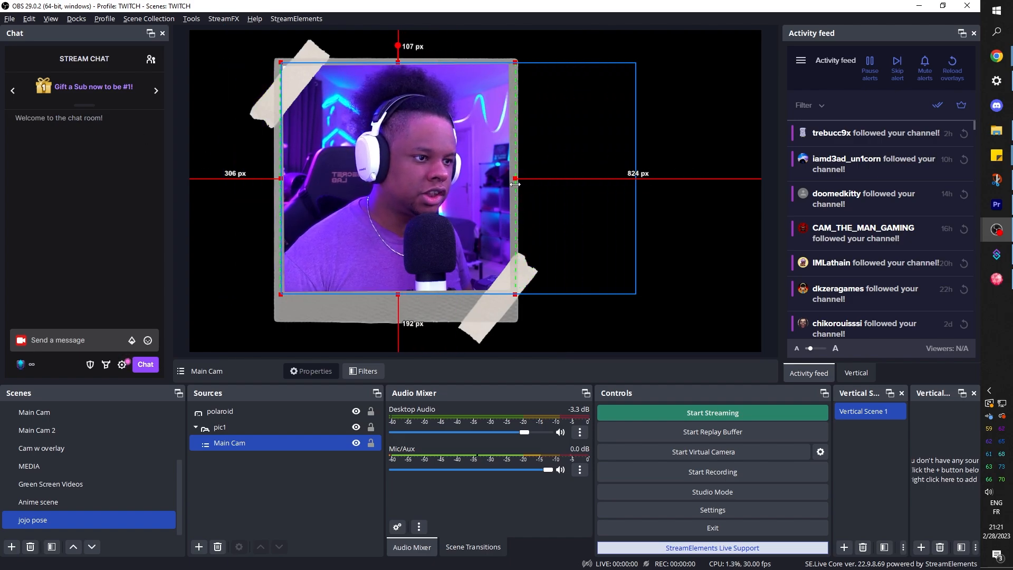
pyautogui.click(226, 481)
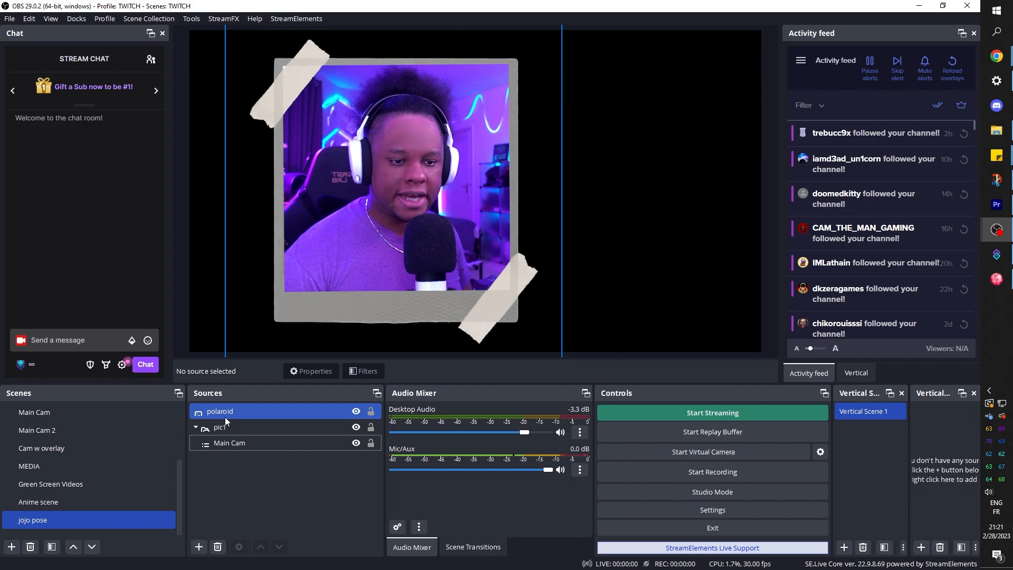
# Put the polaroid source into the pic1 group above Main Cam and shift the group to the left part of the canvas.
pyautogui.moveTo(225, 414); pyautogui.dragTo(229, 436)
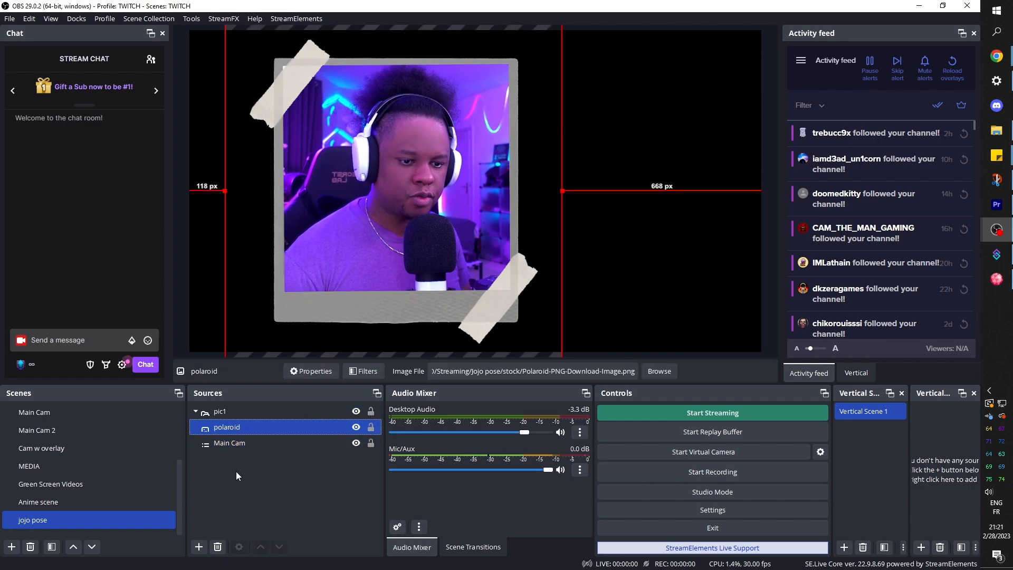
pyautogui.click(343, 413)
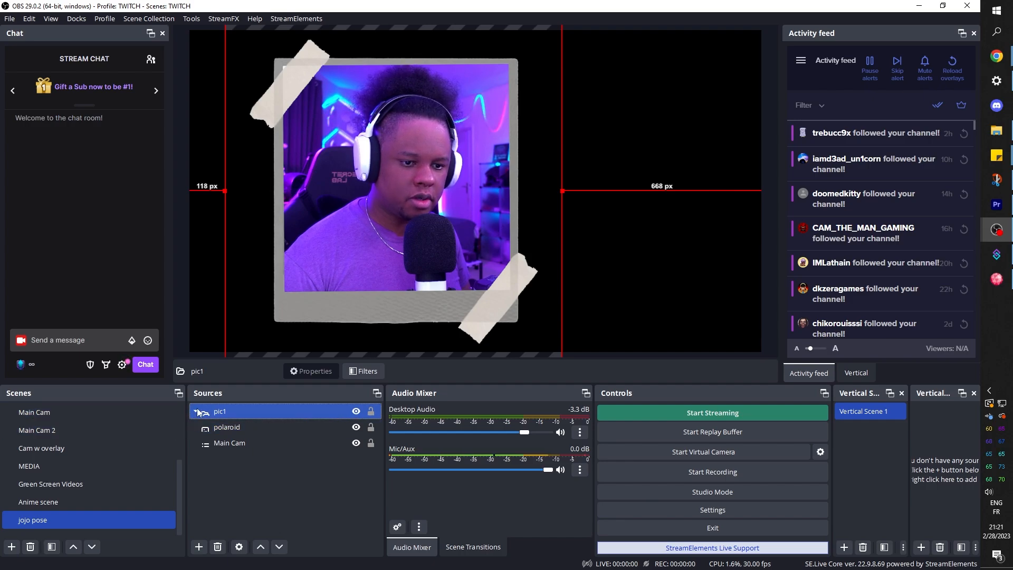
pyautogui.moveTo(441, 242); pyautogui.dragTo(320, 253)
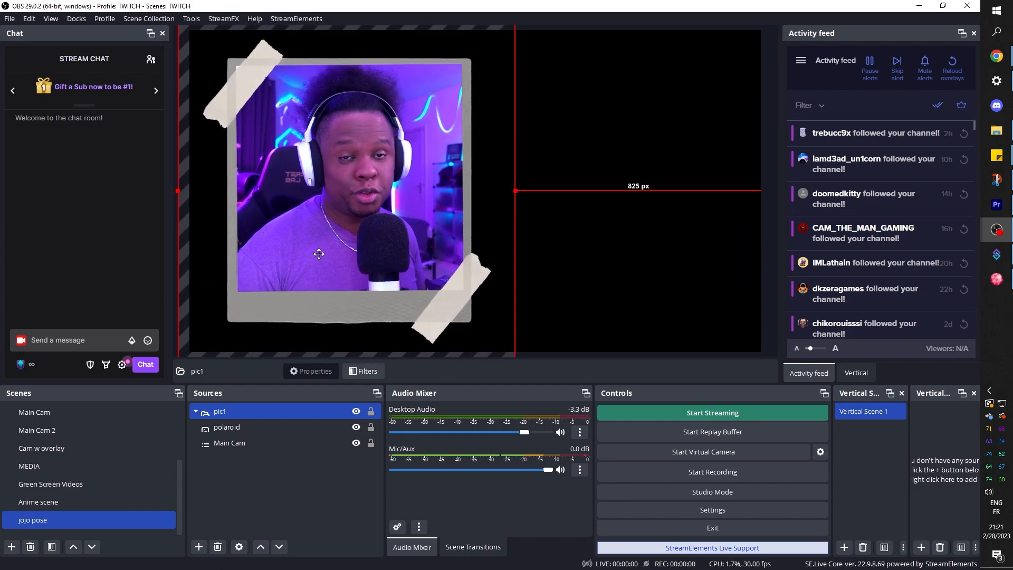
# Collapse and copy the pic1 group, paste it as a duplicate, and place the duplicate in the right half of the canvas.
pyautogui.click(194, 412)
pyautogui.rightClick(226, 411)
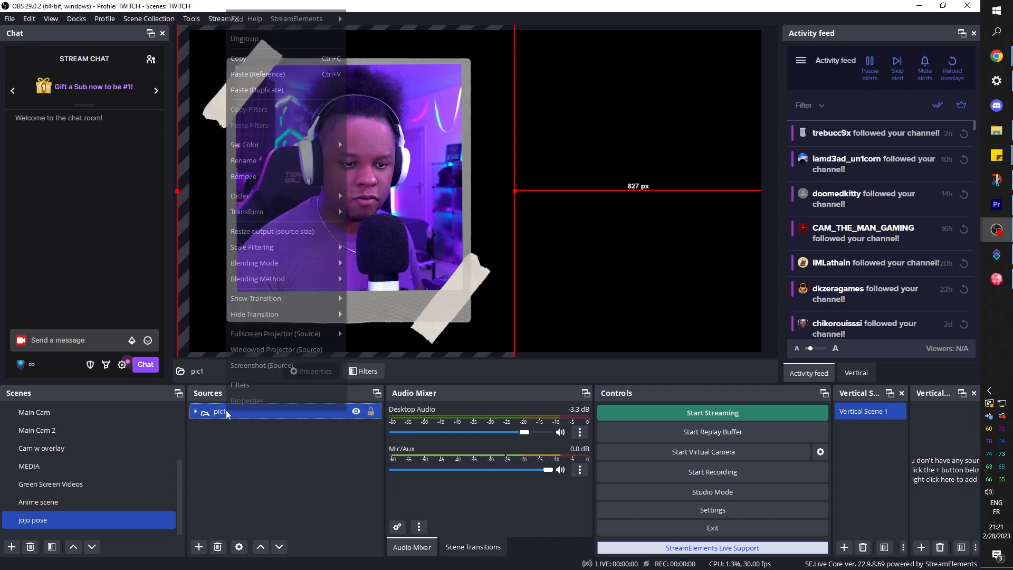
pyautogui.click(253, 59)
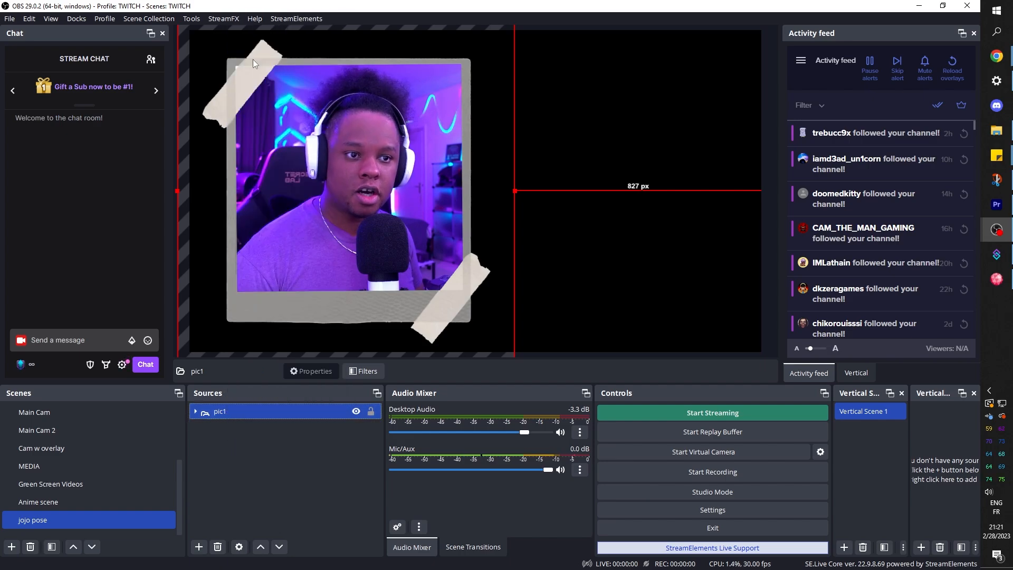
pyautogui.rightClick(252, 429)
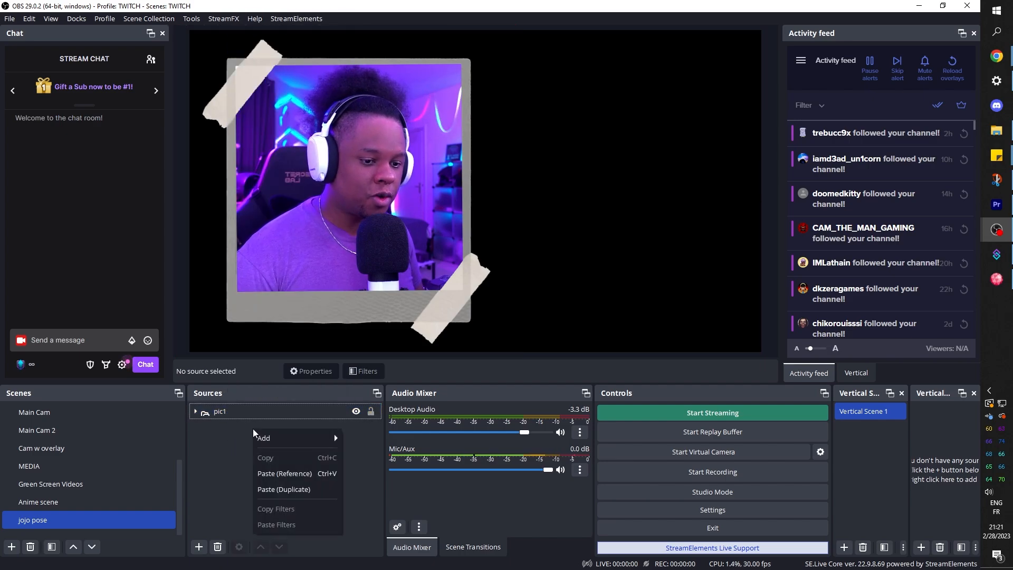
pyautogui.click(294, 489)
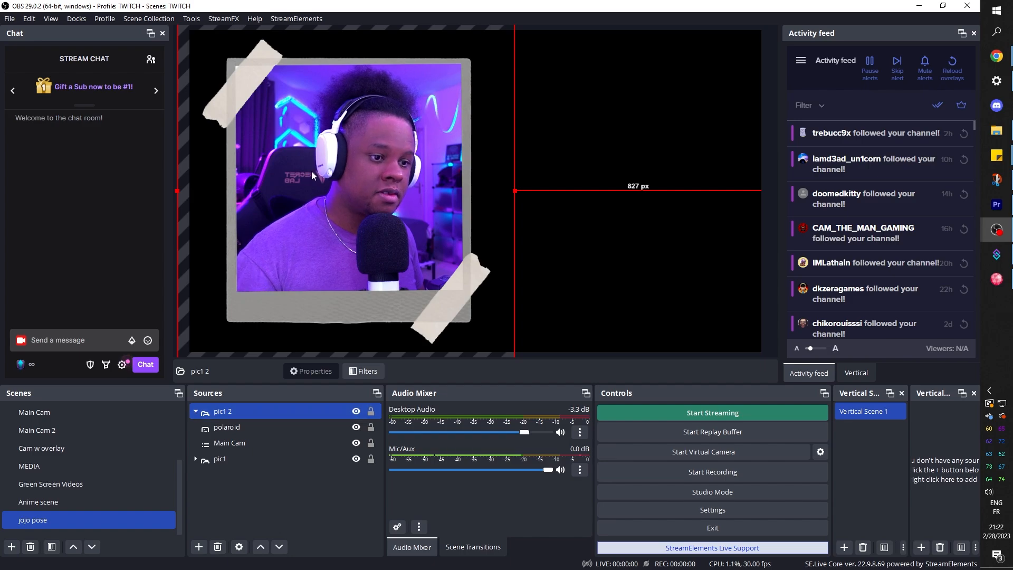
pyautogui.moveTo(311, 170); pyautogui.dragTo(560, 188)
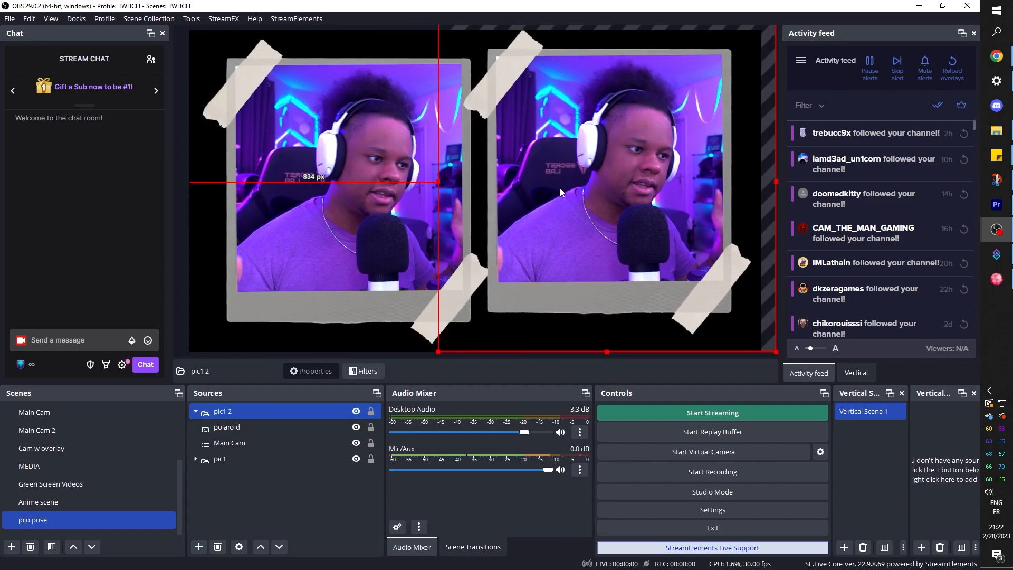
# Flip the Main Cam source in the right-hand duplicate group horizontally and collapse that group.
pyautogui.click(236, 442)
pyautogui.rightClick(233, 445)
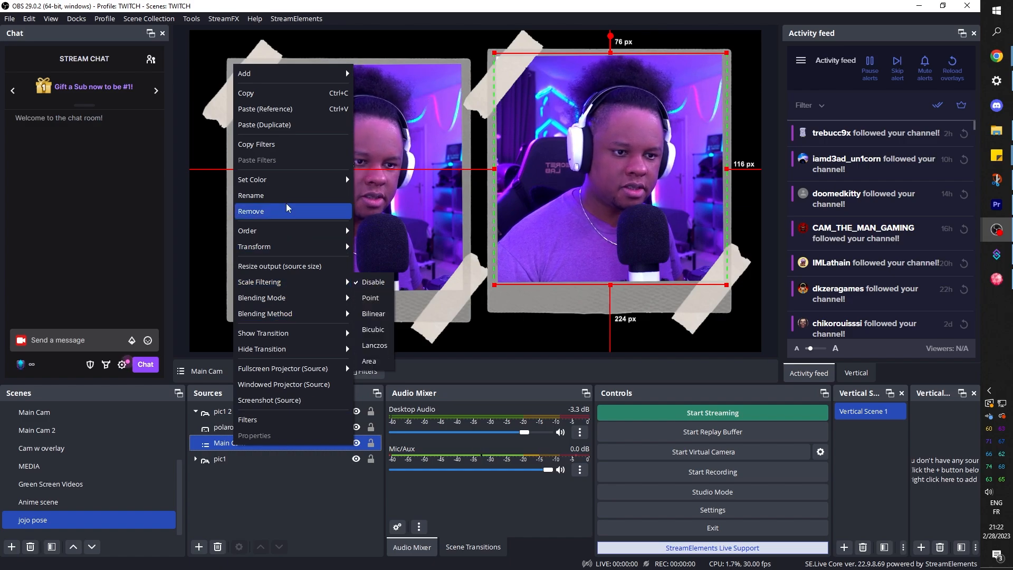
pyautogui.moveTo(293, 247)
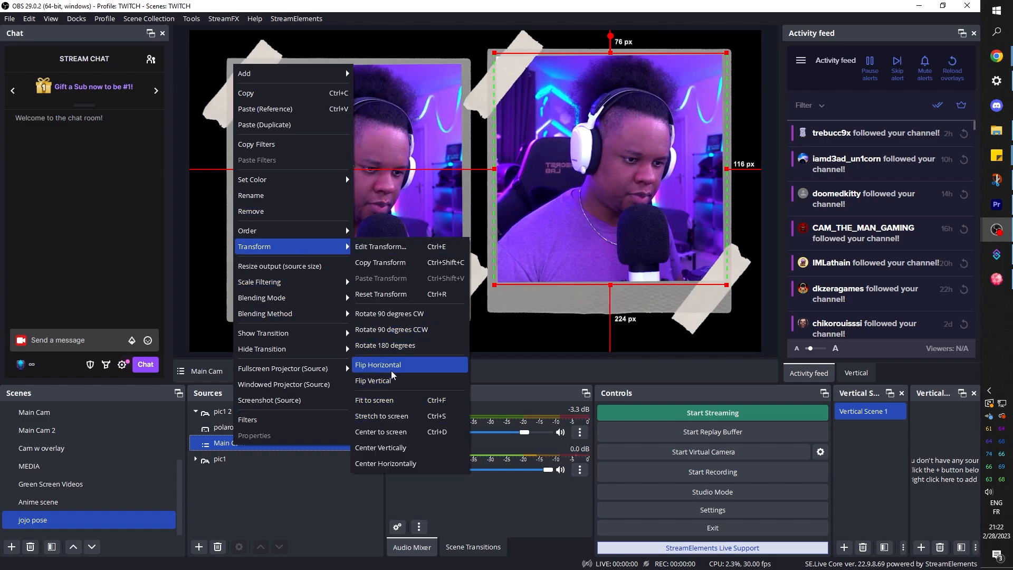
pyautogui.click(392, 369)
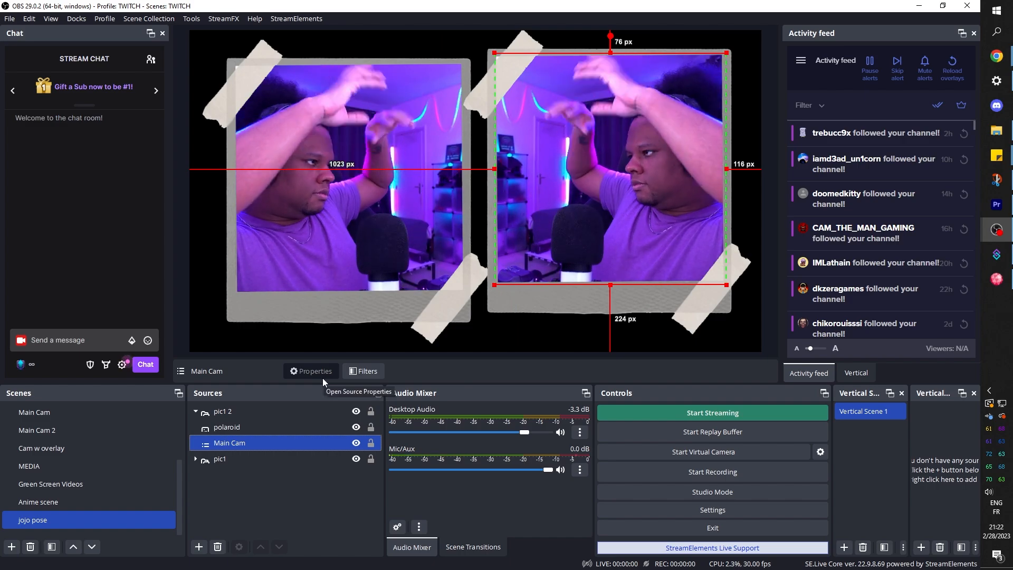
pyautogui.click(196, 411)
# Paste another duplicate of the pic1 group and place it at the lower left of the canvas.
pyautogui.rightClick(266, 476)
pyautogui.click(277, 429)
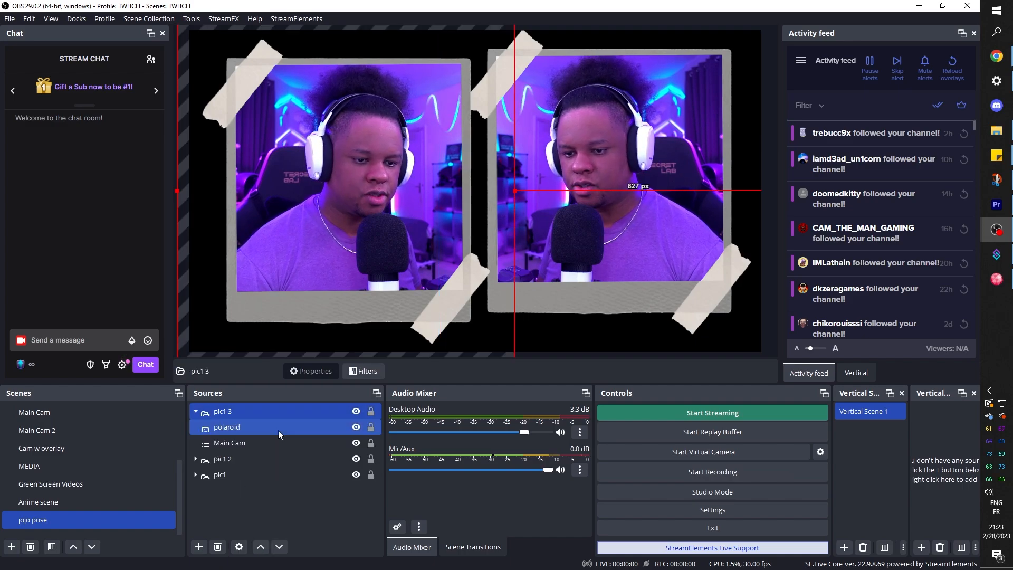
pyautogui.moveTo(309, 250); pyautogui.dragTo(275, 372)
# Paste a fourth Polaroid group as a duplicate and place it at the lower right of the canvas.
pyautogui.rightClick(227, 412)
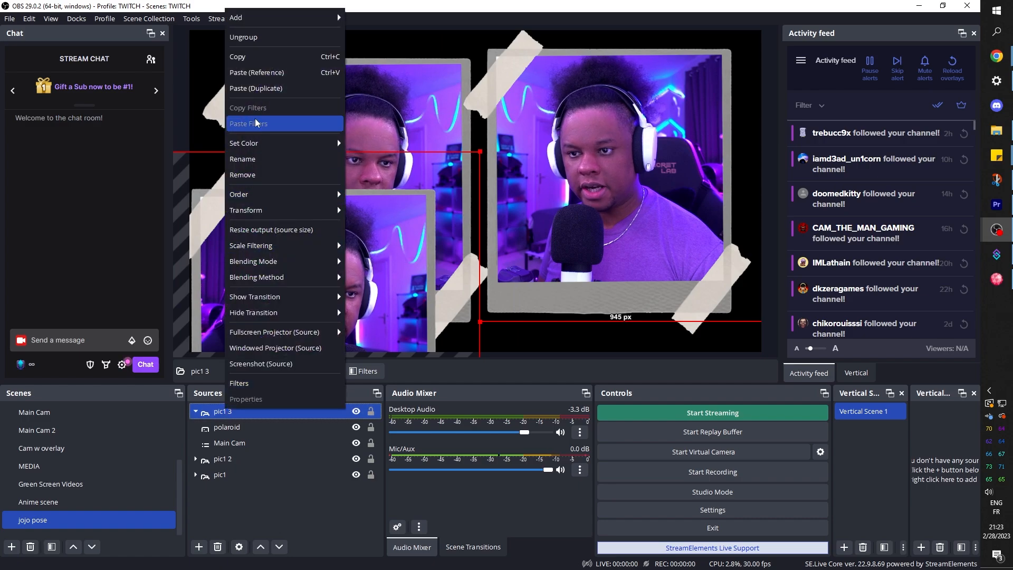
pyautogui.click(254, 90)
pyautogui.moveTo(297, 252); pyautogui.dragTo(543, 322)
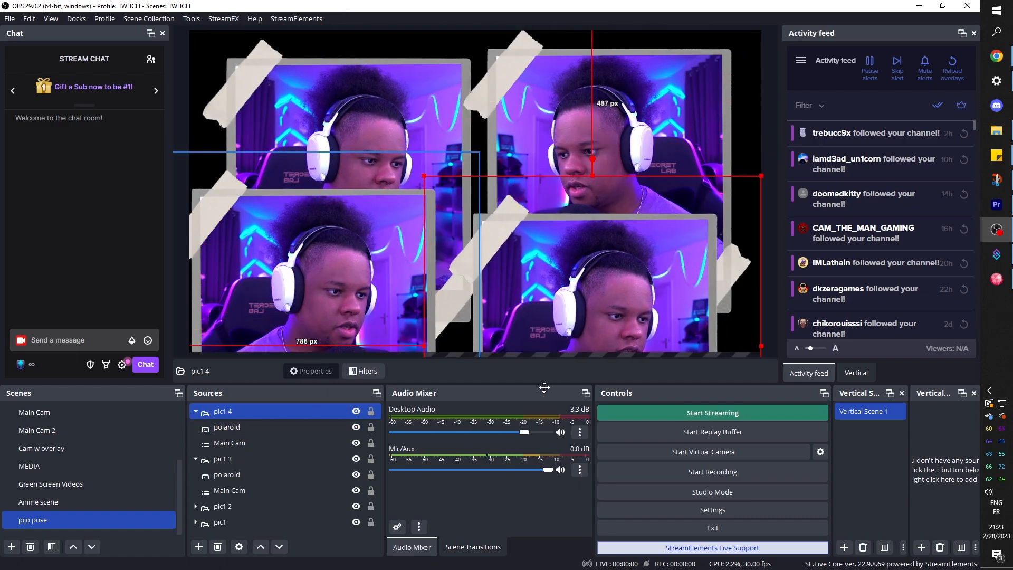
# Flip the Main Cam source in the pic1 4 group horizontally and collapse the pic1 4 and pic1 3 groups.
pyautogui.click(221, 448)
pyautogui.rightClick(223, 446)
pyautogui.moveTo(285, 247)
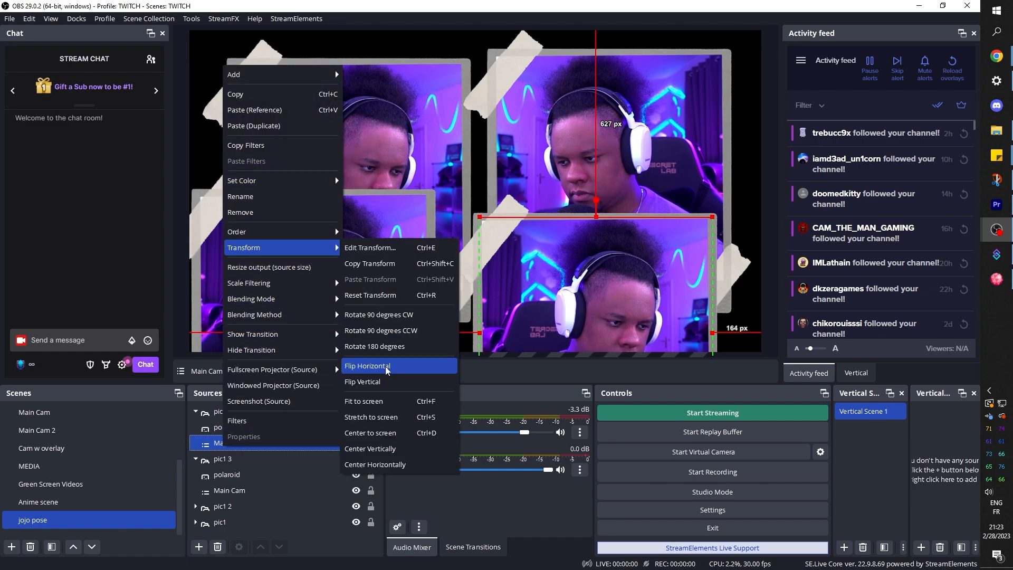
pyautogui.click(385, 367)
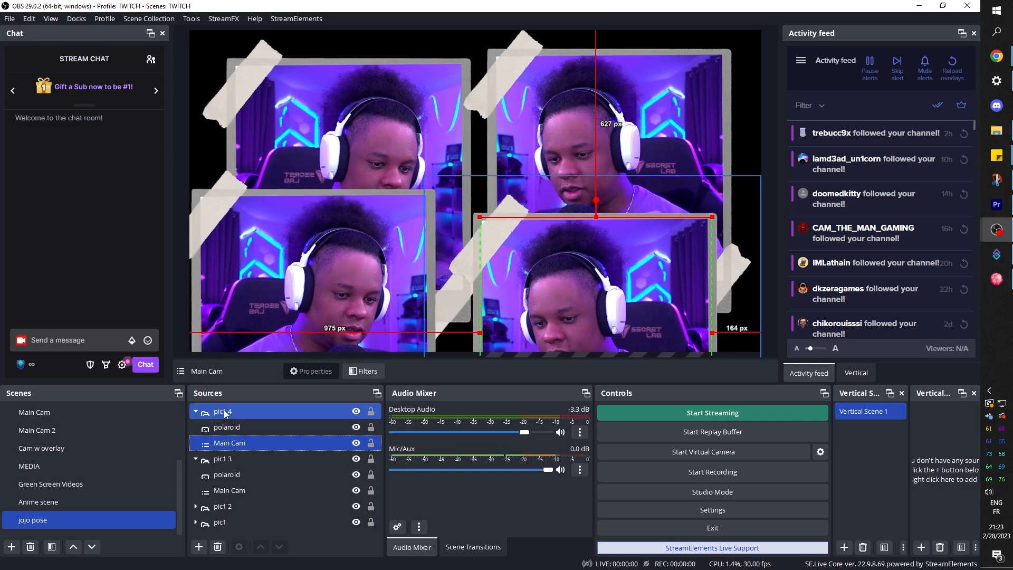
pyautogui.click(195, 411)
pyautogui.click(196, 427)
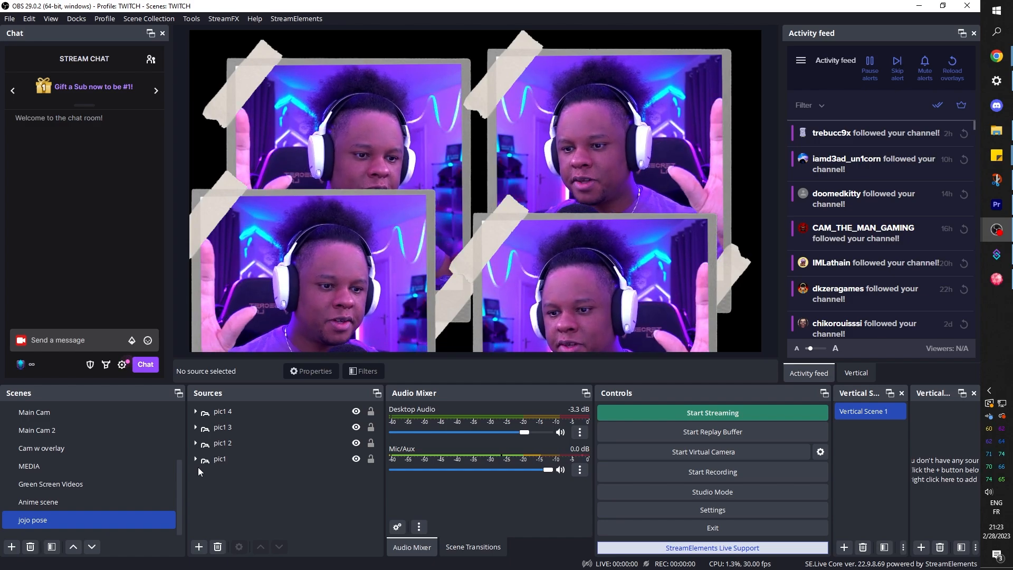
# Add a Color Correction filter with its default name to the pic1 2 group.
pyautogui.click(225, 444)
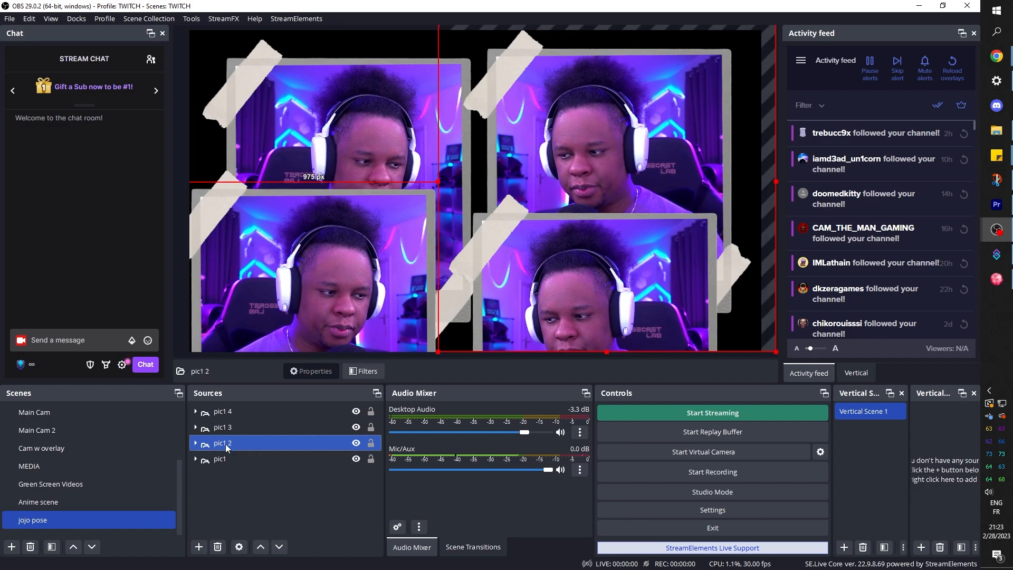
pyautogui.click(364, 372)
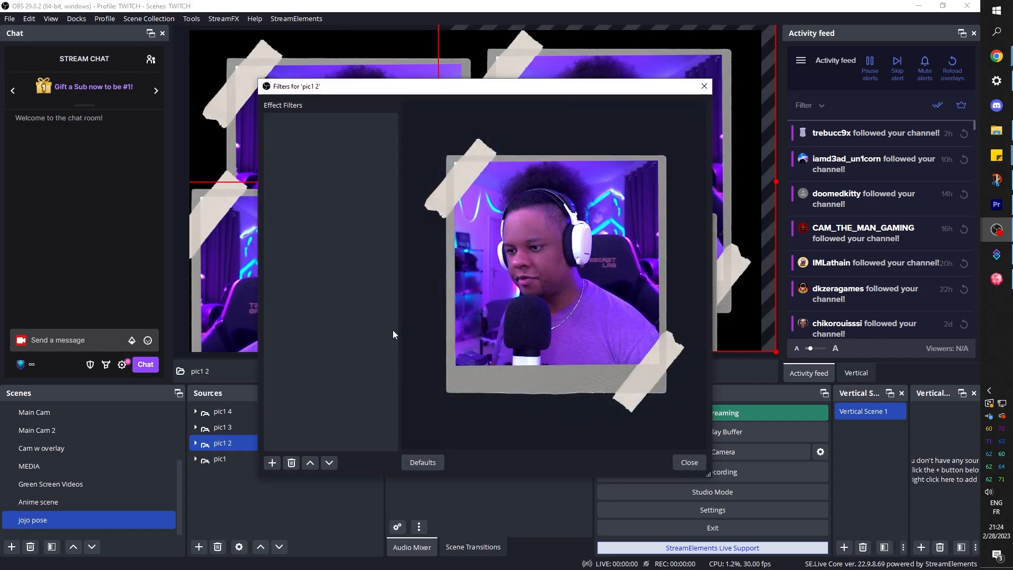
pyautogui.click(272, 463)
pyautogui.click(302, 133)
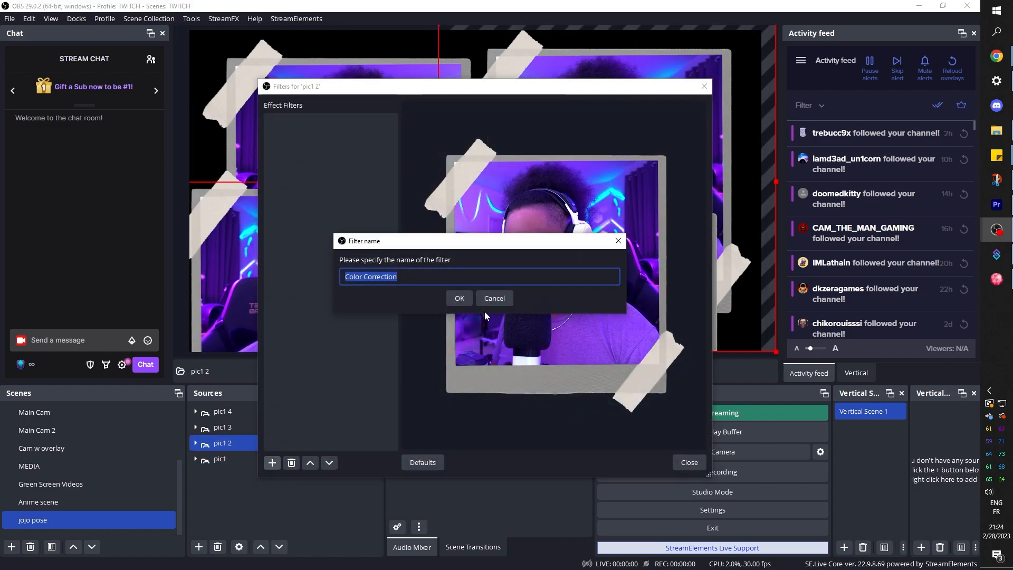
pyautogui.click(457, 299)
# Set the pic1 2 group's Color Correction contrast to 1.33 and hue shift to 12.20, and close its filters.
pyautogui.moveTo(537, 93); pyautogui.dragTo(204, 91)
pyautogui.moveTo(228, 256); pyautogui.dragTo(259, 255)
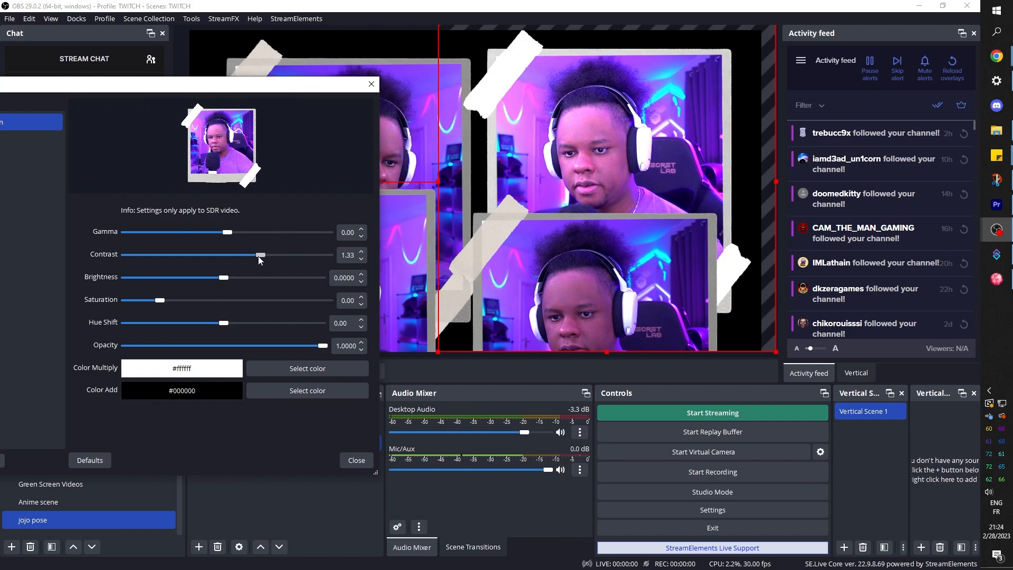
pyautogui.moveTo(226, 324); pyautogui.dragTo(232, 326)
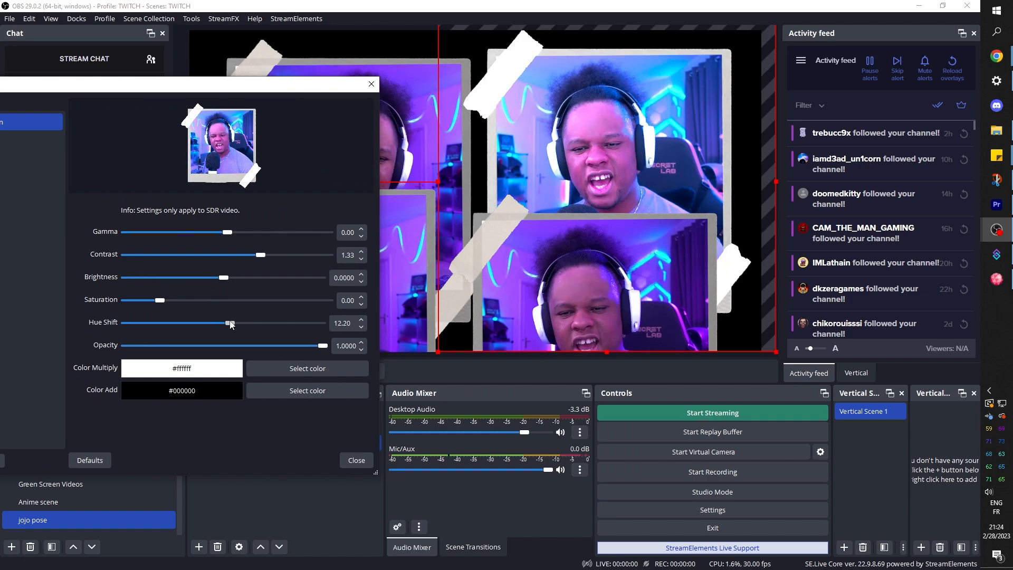
pyautogui.click(356, 459)
# Open the filters of the pic1 3 group.
pyautogui.click(222, 427)
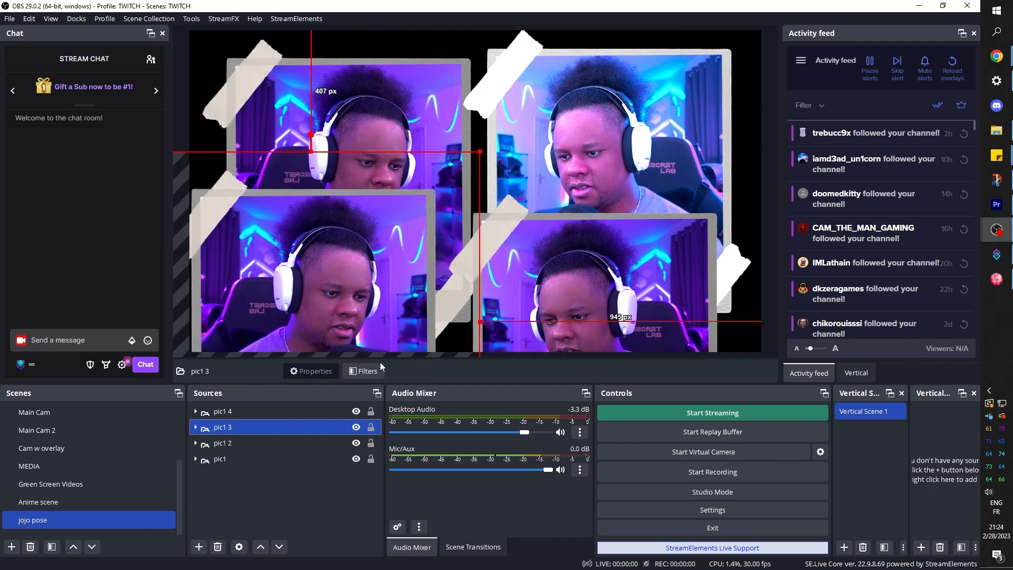
pyautogui.click(363, 371)
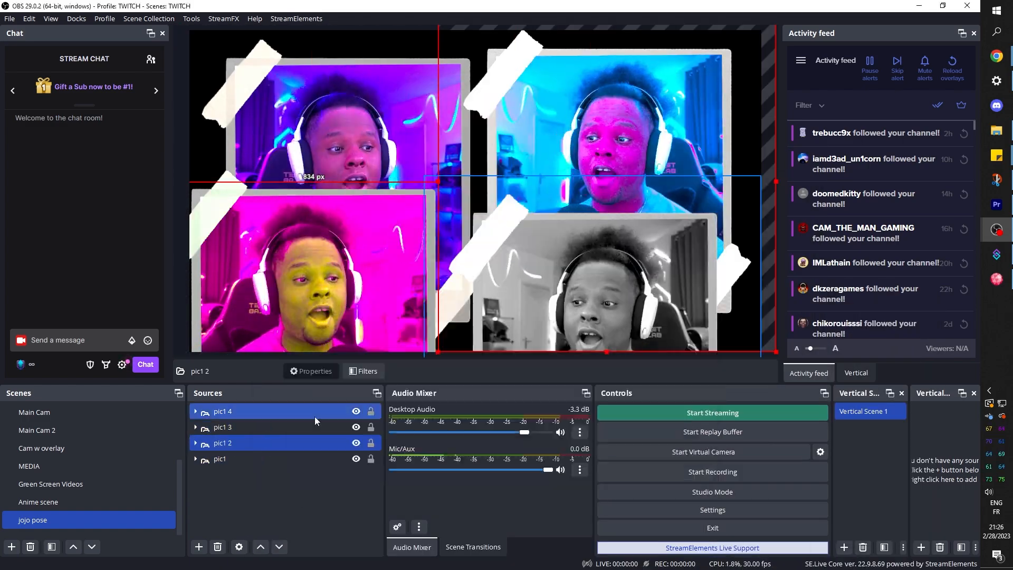
pyautogui.keyDown('ctrl'); pyautogui.click(276, 414); pyautogui.keyUp('ctrl')
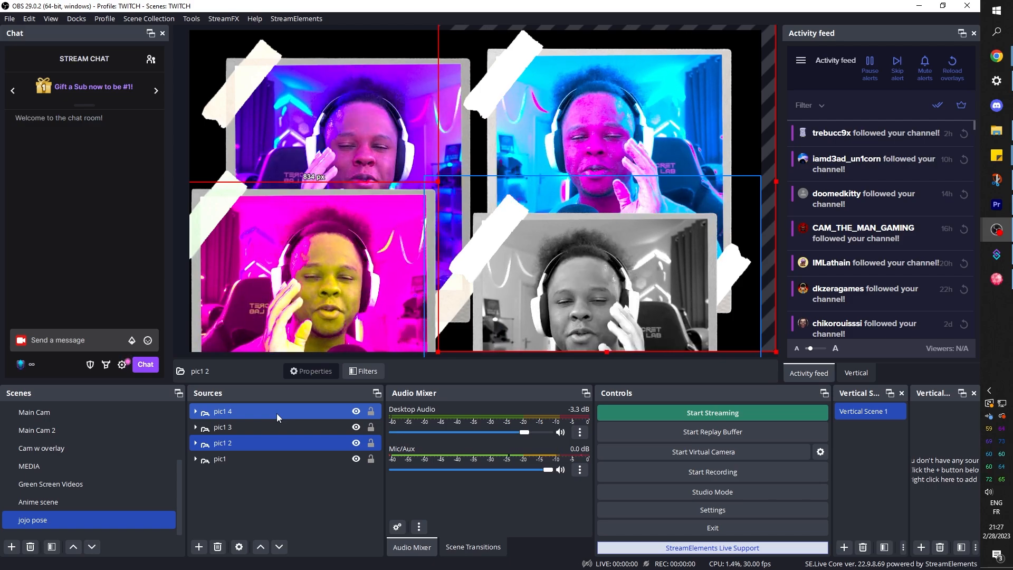
pyautogui.keyDown('ctrl'); pyautogui.click(277, 413); pyautogui.keyUp('ctrl')
pyautogui.keyDown('ctrl'); pyautogui.click(235, 457); pyautogui.keyUp('ctrl')
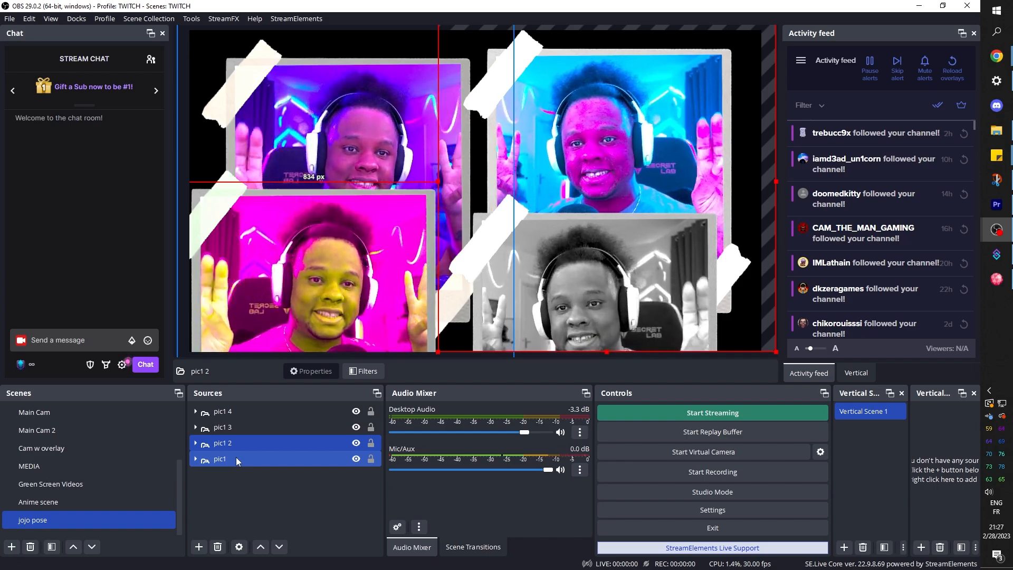
# Rearrange the Polaroid groups on the canvas, placing the magenta pic1 3 group fully visible in the left part.
pyautogui.click(228, 428)
pyautogui.click(220, 458)
pyautogui.moveTo(369, 148); pyautogui.dragTo(317, 202)
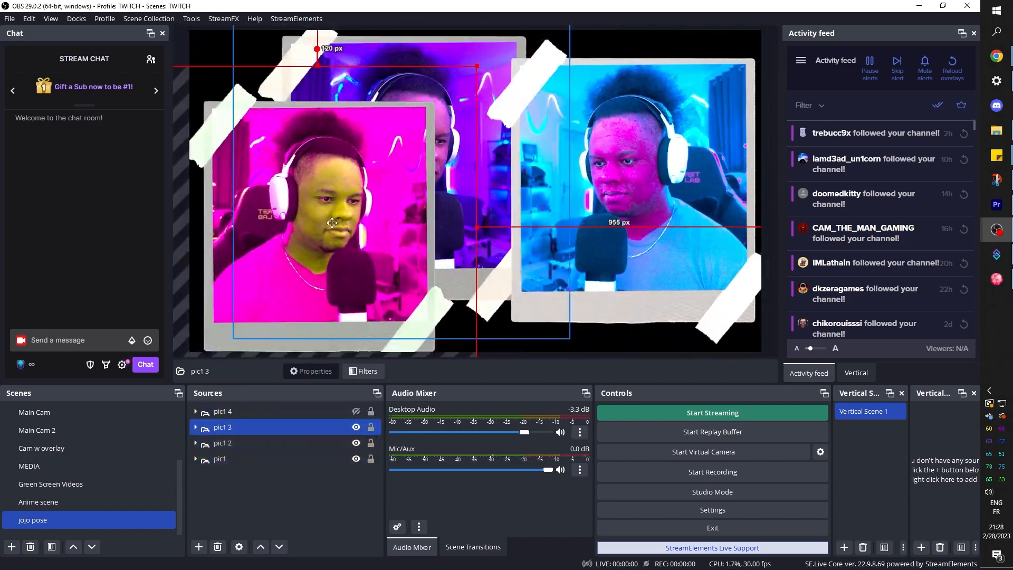
# Reorder pic1 to the front of the sources and arrange the Polaroids with pic1 centred and the blue pic1 2 group on the right.
pyautogui.click(220, 458)
pyautogui.moveTo(220, 459); pyautogui.dragTo(220, 411)
pyautogui.moveTo(485, 132); pyautogui.dragTo(565, 154)
pyautogui.click(652, 247)
pyautogui.moveTo(653, 247); pyautogui.dragTo(686, 235)
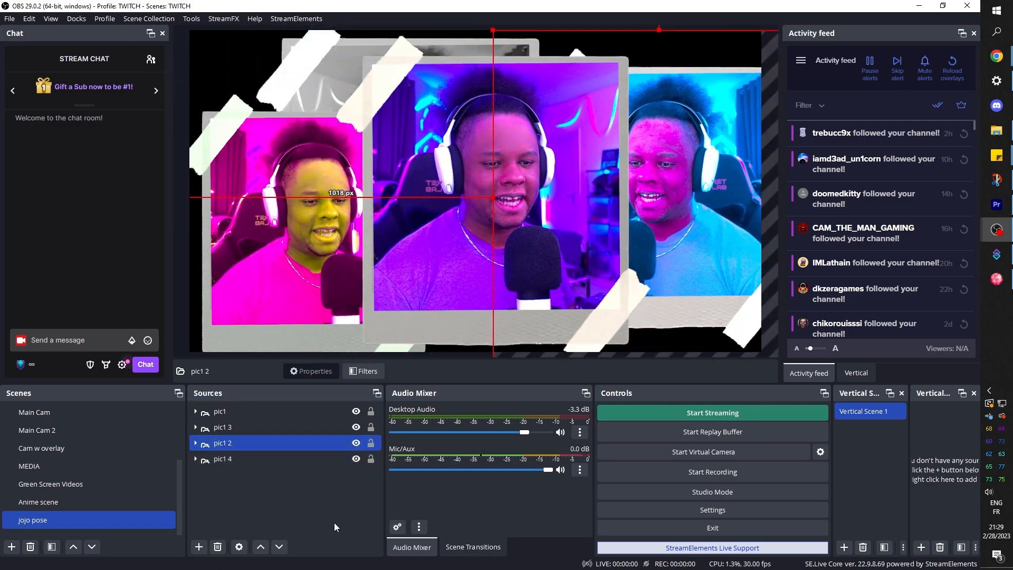
pyautogui.keyDown('ctrl'); pyautogui.click(242, 406); pyautogui.keyUp('ctrl')
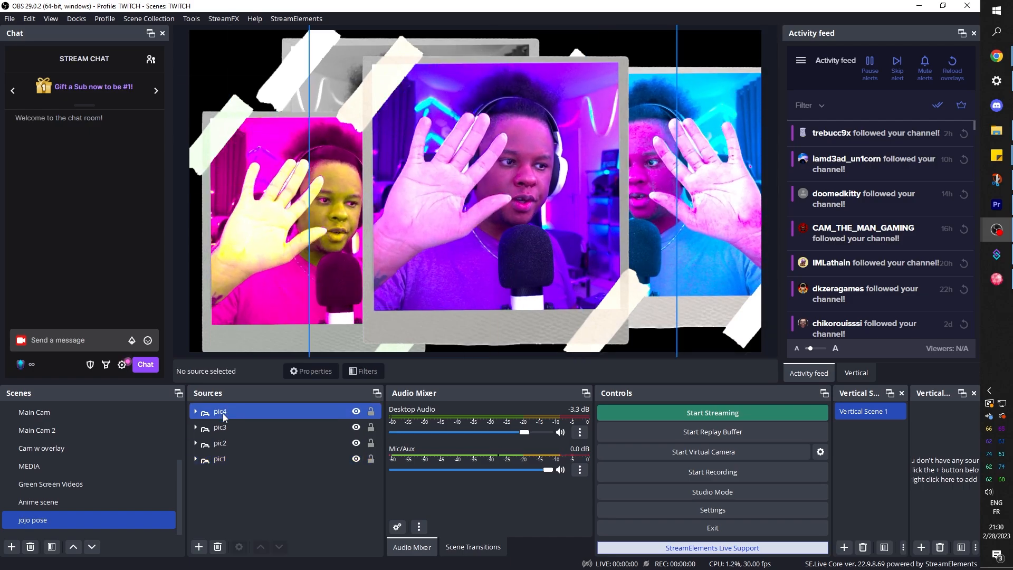
pyautogui.click(224, 427)
pyautogui.click(225, 446)
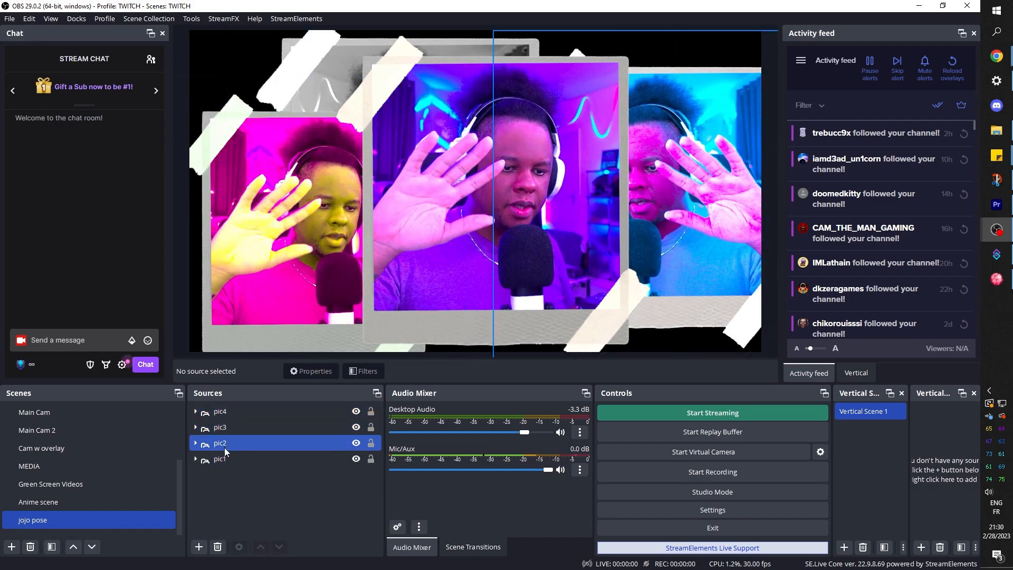
# Rotate the pic3 group to -15° and reposition it along the left edge of the canvas.
pyautogui.click(230, 430)
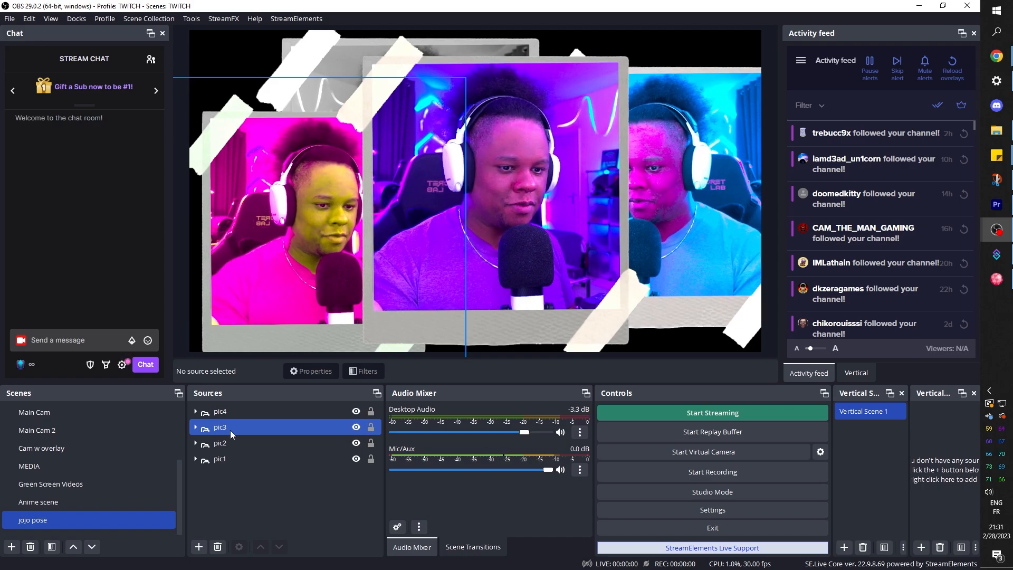
pyautogui.rightClick(230, 430)
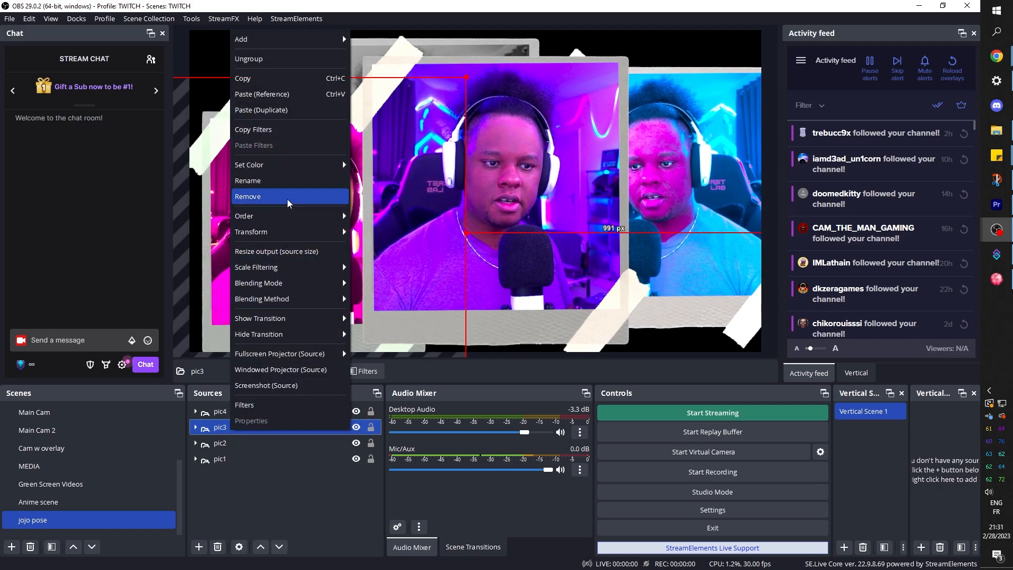
pyautogui.moveTo(327, 232)
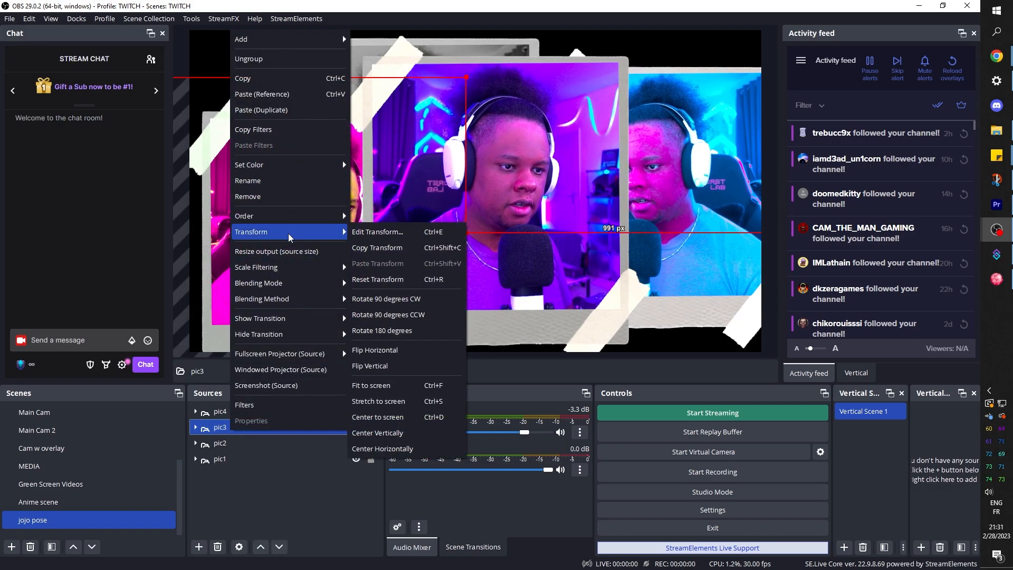
pyautogui.click(386, 233)
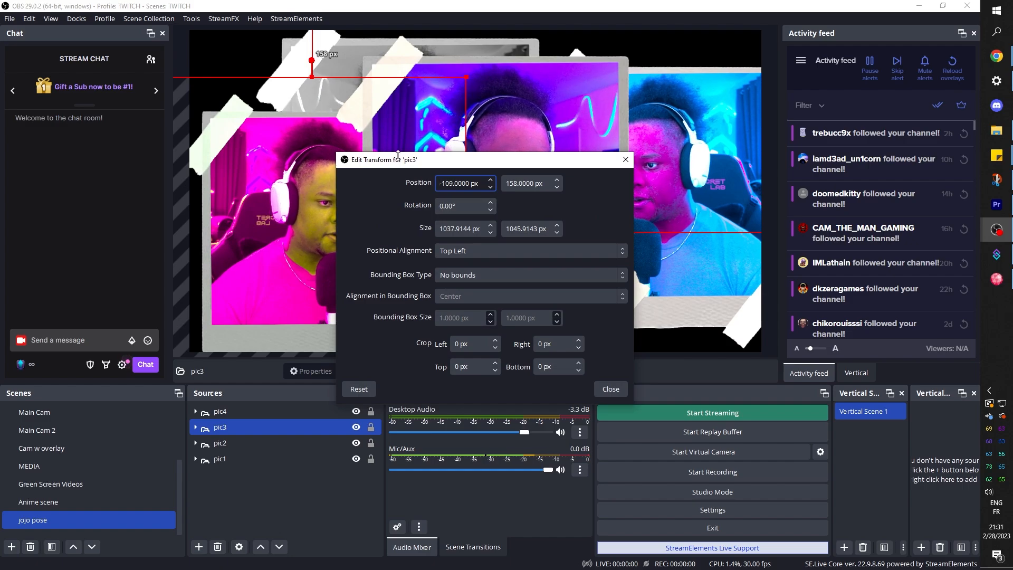
pyautogui.moveTo(398, 158); pyautogui.dragTo(595, 136)
pyautogui.moveTo(657, 185); pyautogui.dragTo(601, 186)
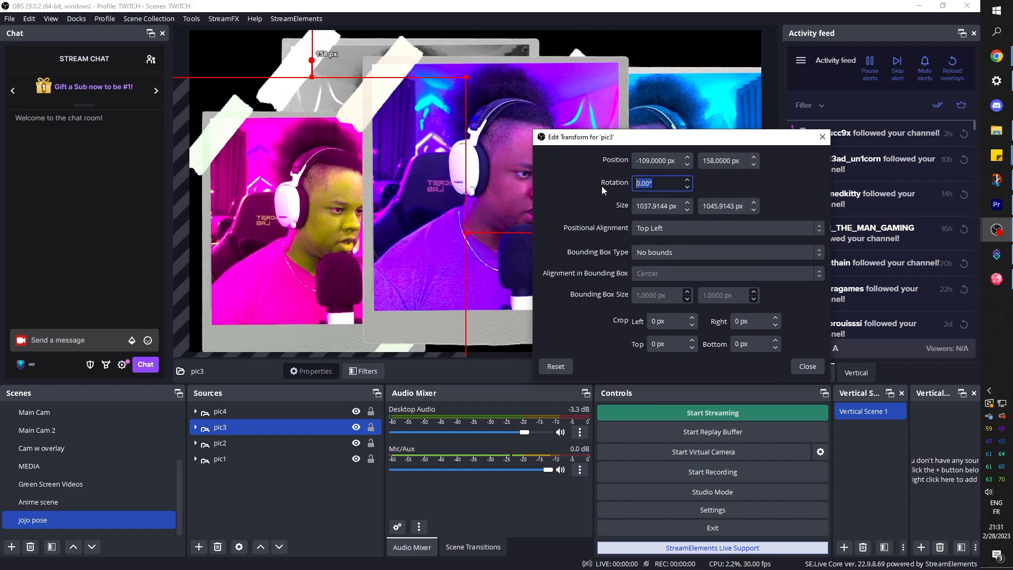
pyautogui.write('-15')
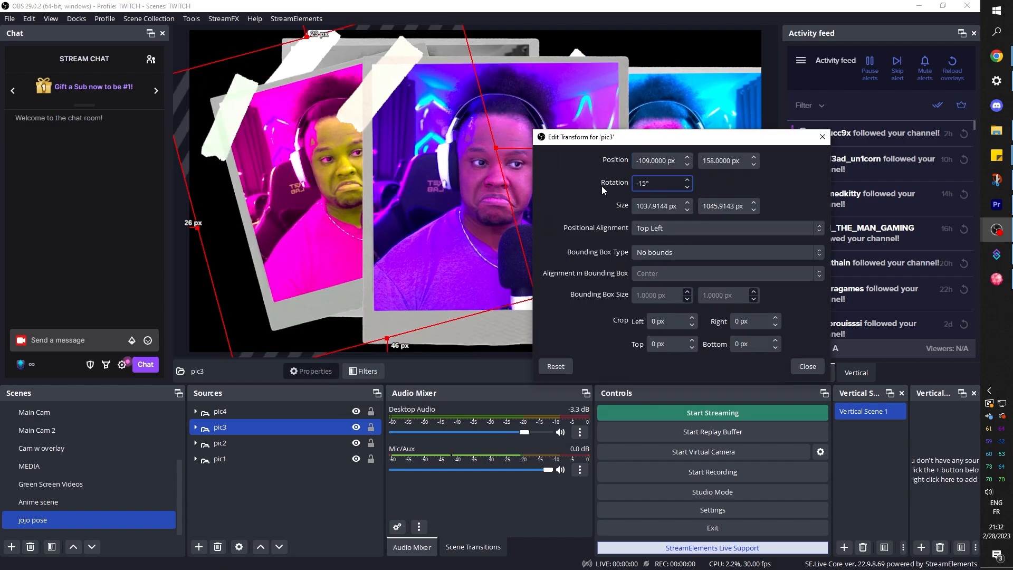
pyautogui.click(807, 366)
pyautogui.moveTo(300, 188); pyautogui.dragTo(269, 229)
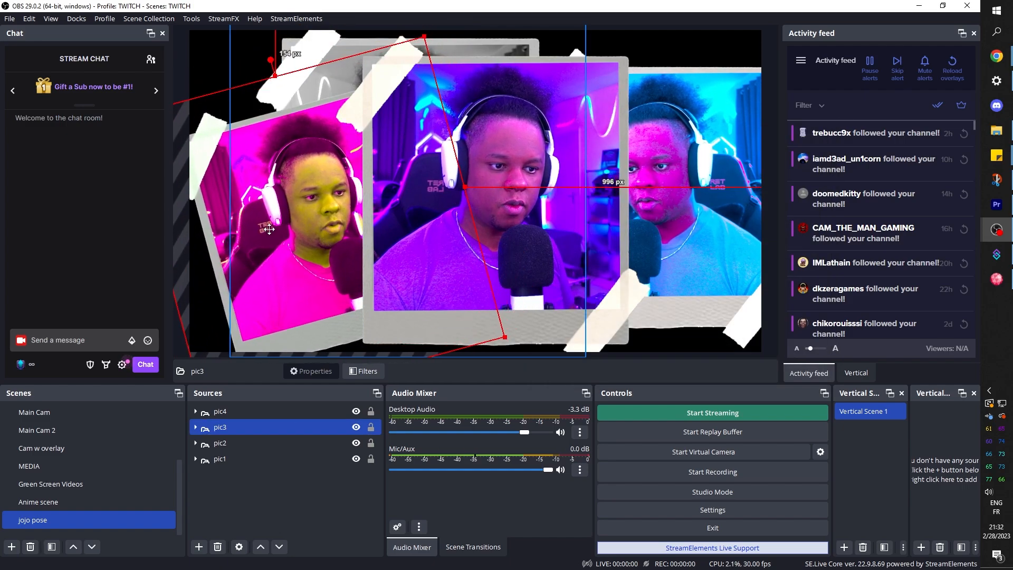
# Rotate the pic2 group to 15° and move it up toward the right edge of the canvas.
pyautogui.click(225, 445)
pyautogui.hotkey('ctrl', 'e')
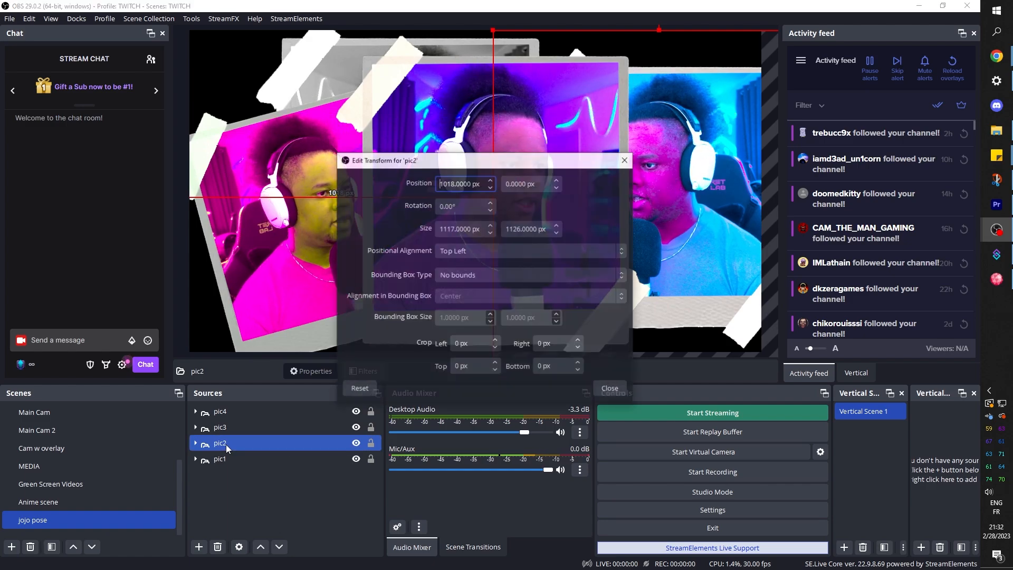
pyautogui.doubleClick(441, 206)
pyautogui.write('15')
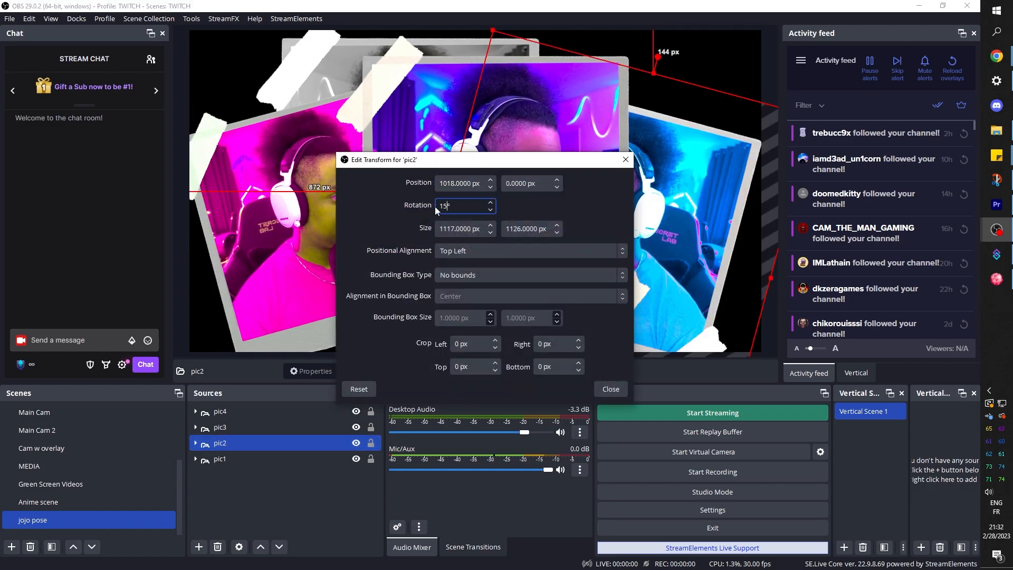
pyautogui.click(611, 389)
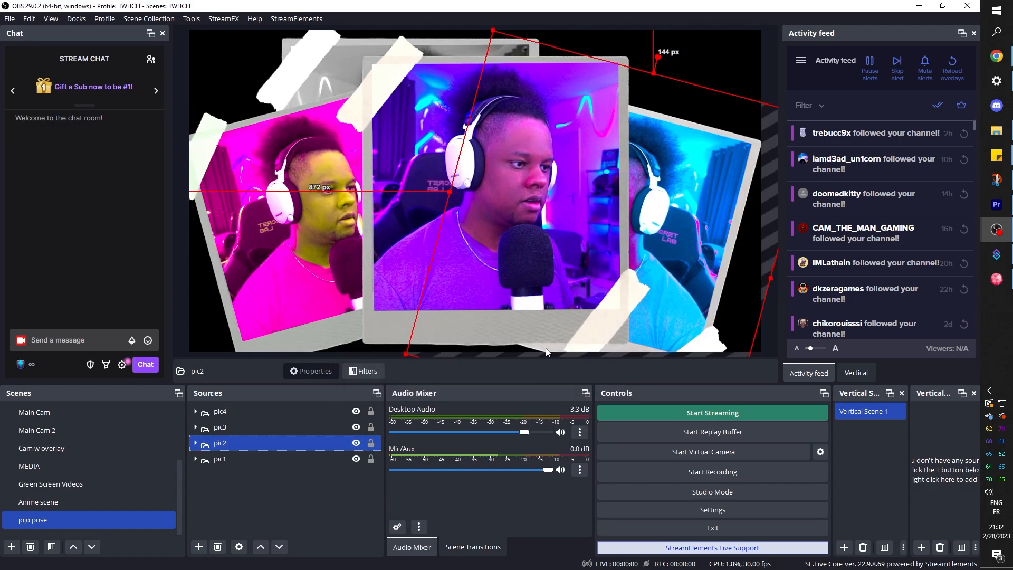
pyautogui.moveTo(668, 217); pyautogui.dragTo(723, 193)
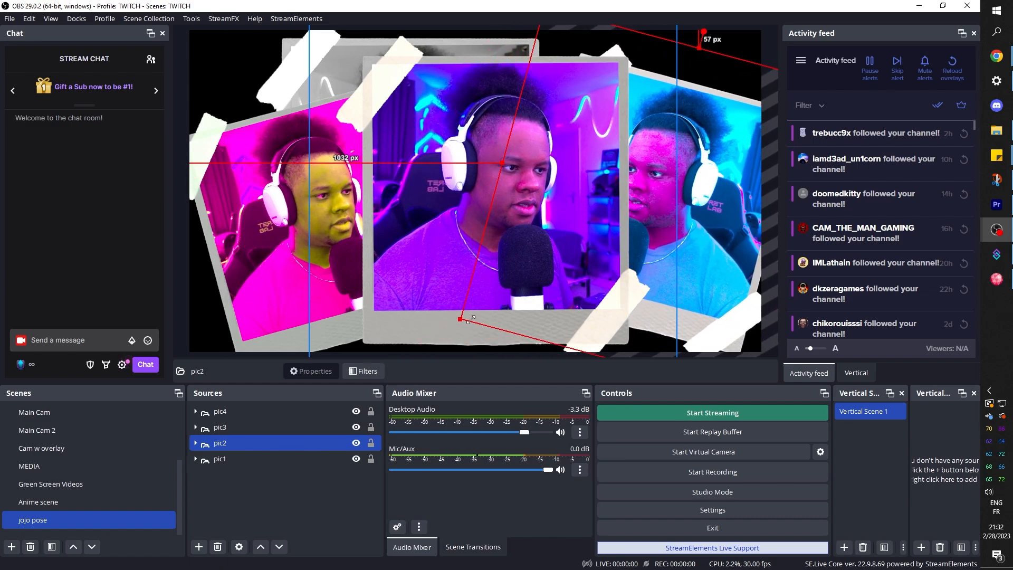
# Rotate the pic1 group at the back of the stack to 5°.
pyautogui.click(222, 458)
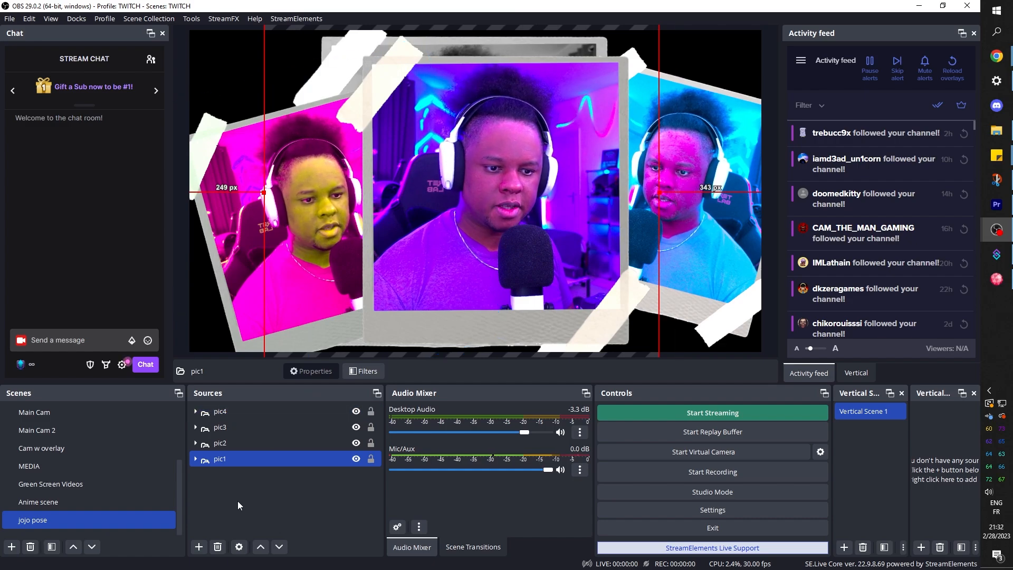
pyautogui.hotkey('ctrl', 'e')
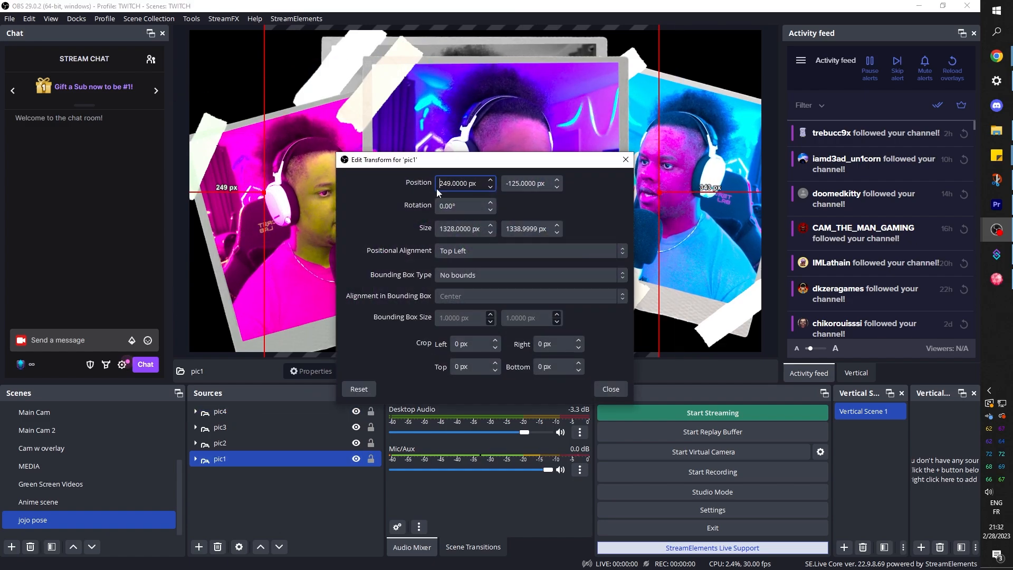
pyautogui.doubleClick(432, 210)
pyautogui.write('5')
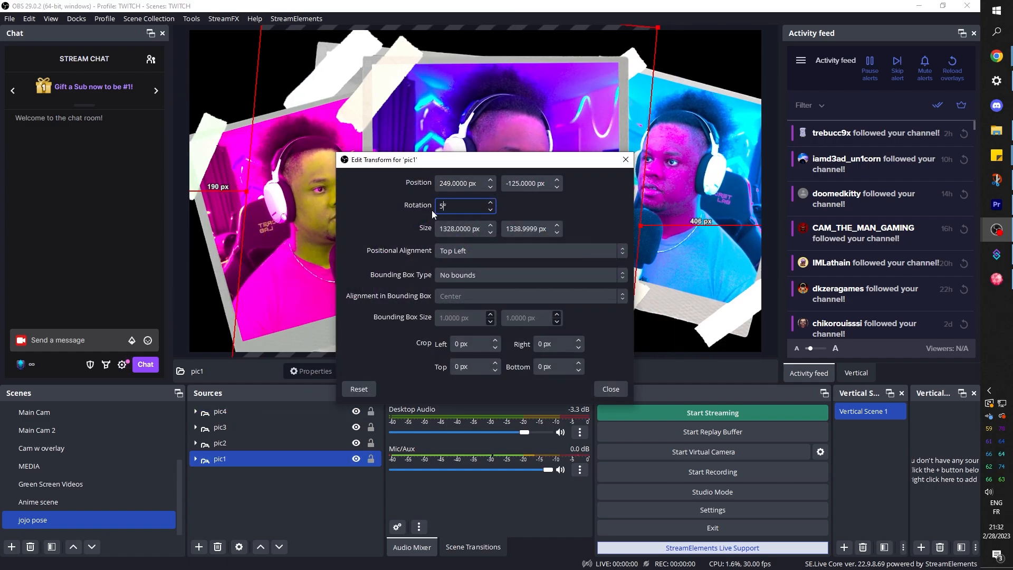
pyautogui.press('Return')
# Rotate the front pic4 group slightly counterclockwise and deselect it.
pyautogui.click(222, 411)
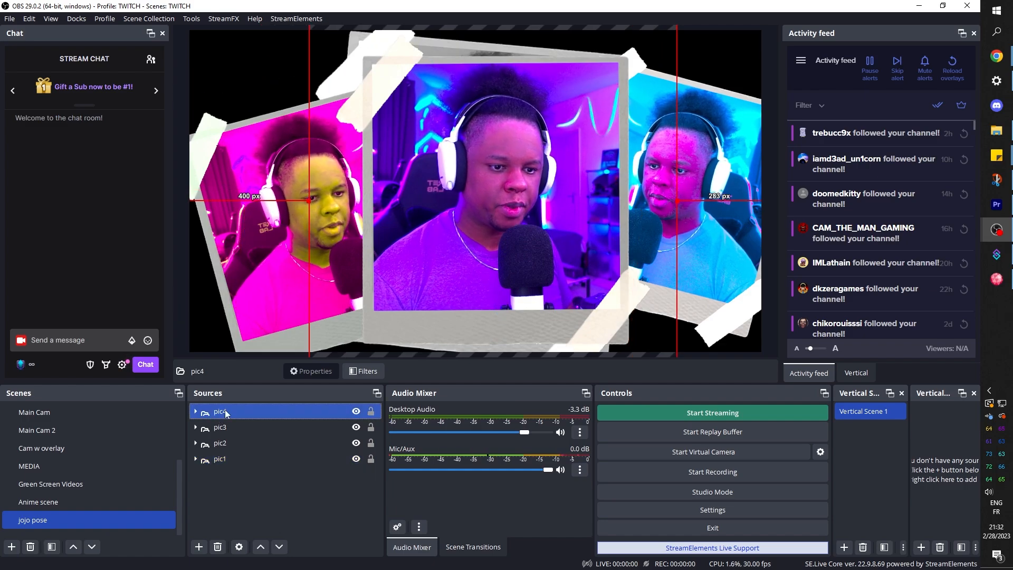
pyautogui.hotkey('ctrl', 'e')
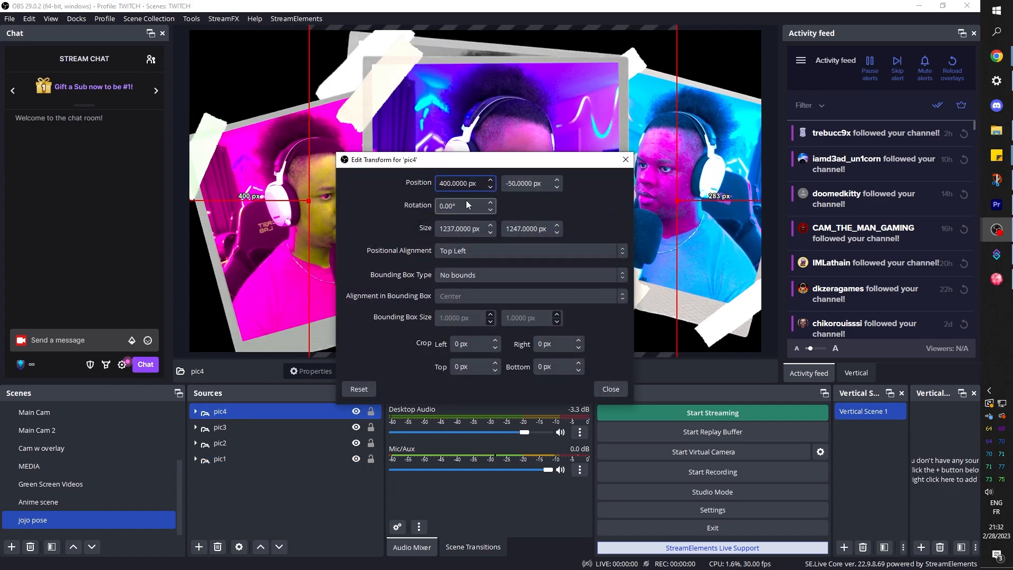
pyautogui.press('Return')
pyautogui.click(245, 498)
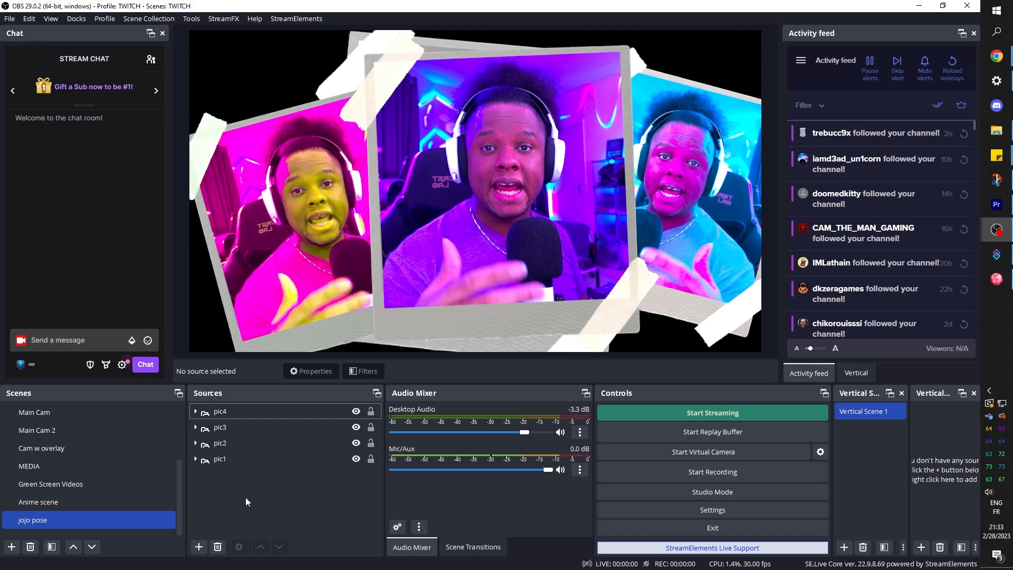
# Add a Media Source named msuic to the jojo pose scene, using the local file jojo pose channel point sound.mp3.
pyautogui.click(200, 548)
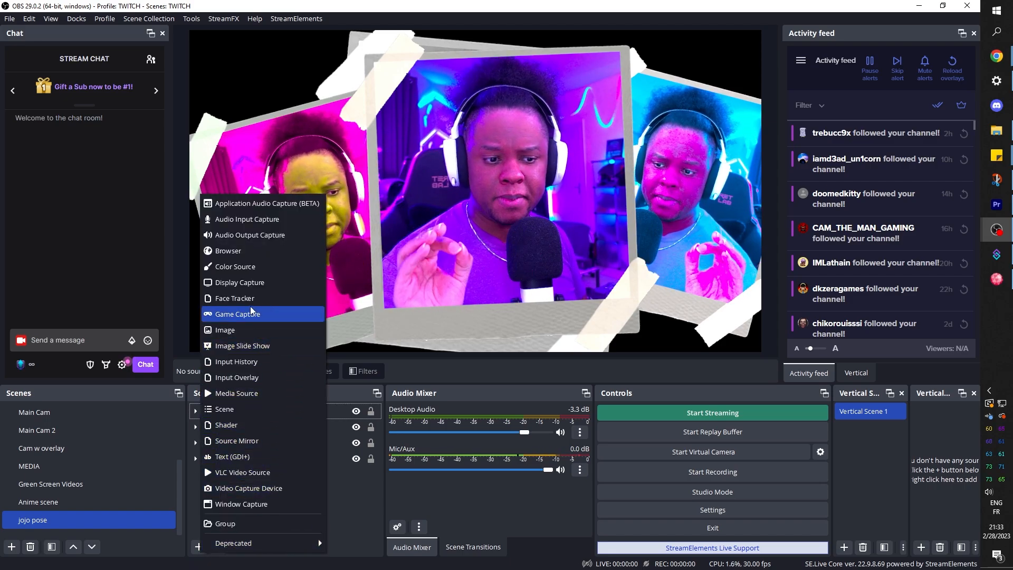
pyautogui.click(272, 394)
pyautogui.write('msu')
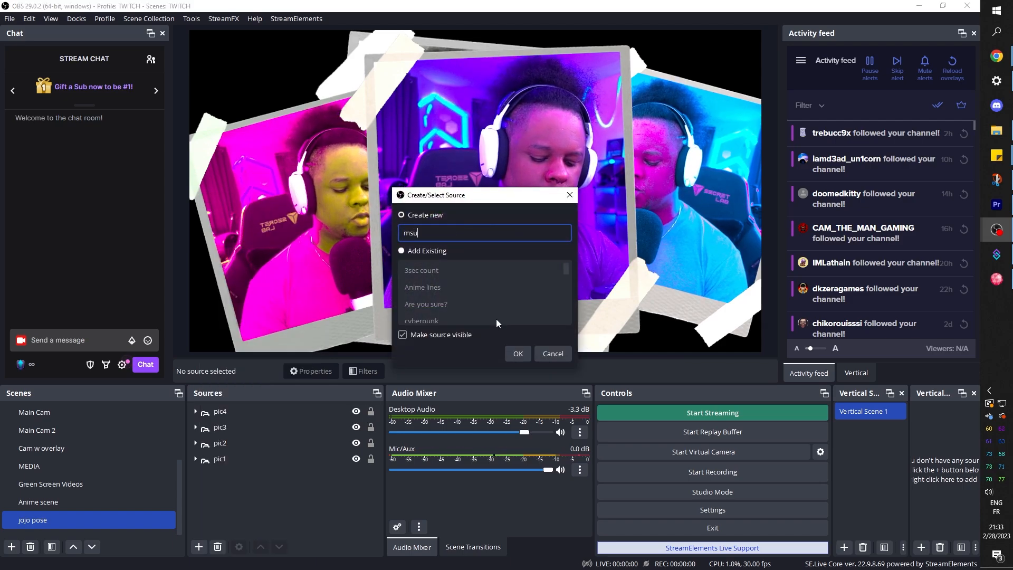
pyautogui.write('ic')
pyautogui.press('Return')
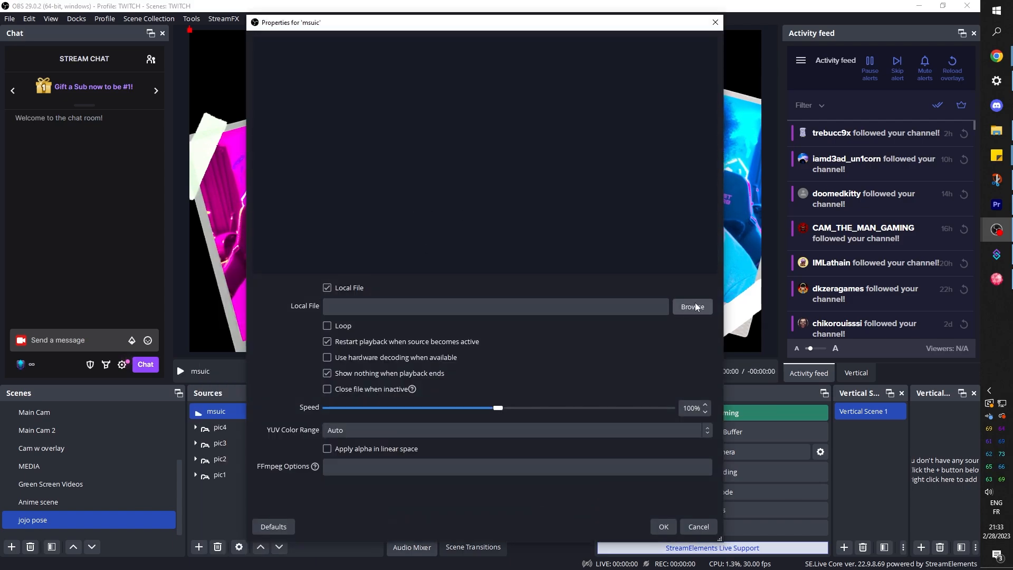
pyautogui.click(692, 306)
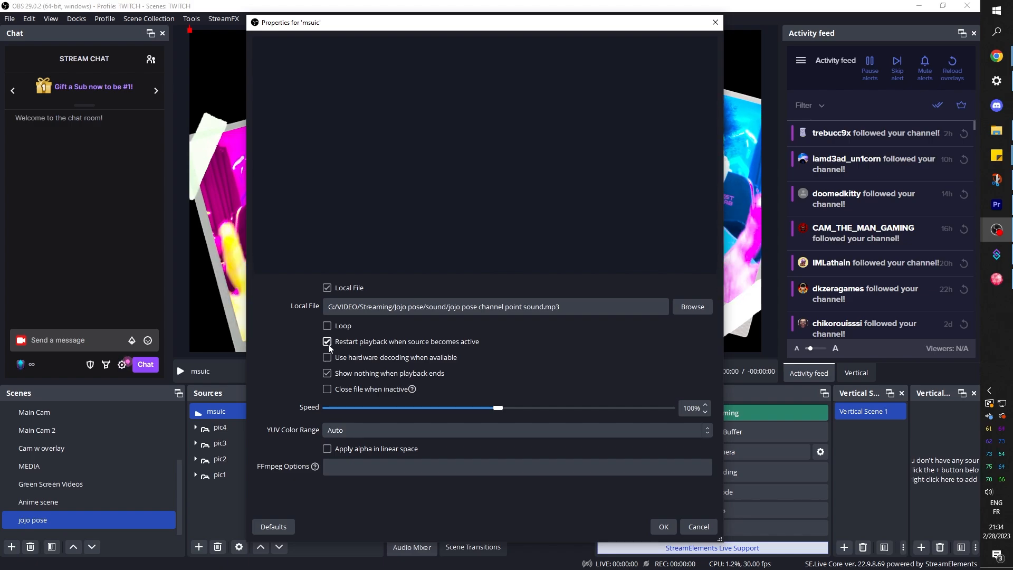
pyautogui.click(664, 527)
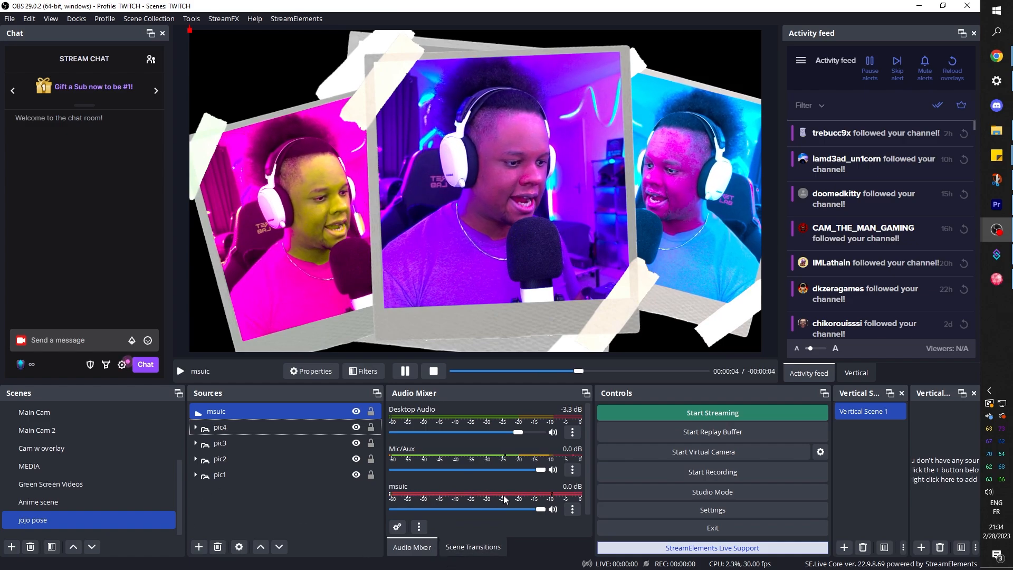
# Lower the music source's volume to -20.8 dB and set its audio monitoring to Monitor Only (mute output).
pyautogui.moveTo(541, 510); pyautogui.dragTo(463, 511)
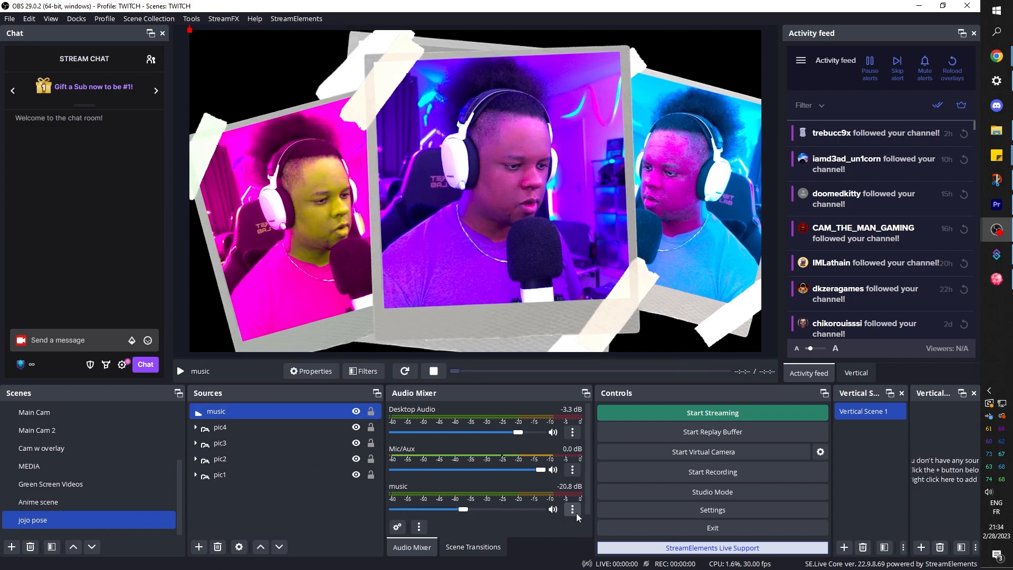
pyautogui.click(574, 511)
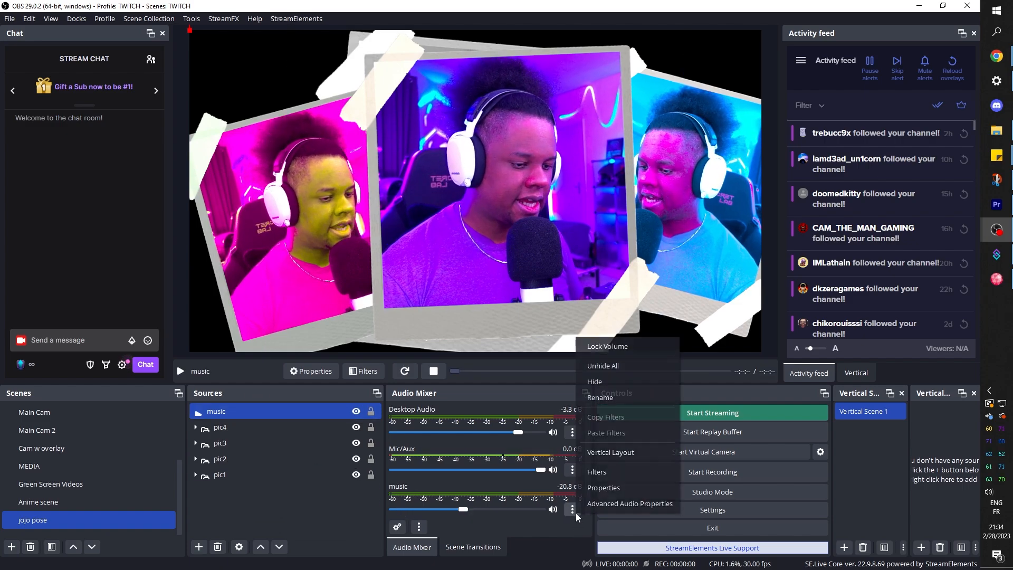
pyautogui.click(608, 505)
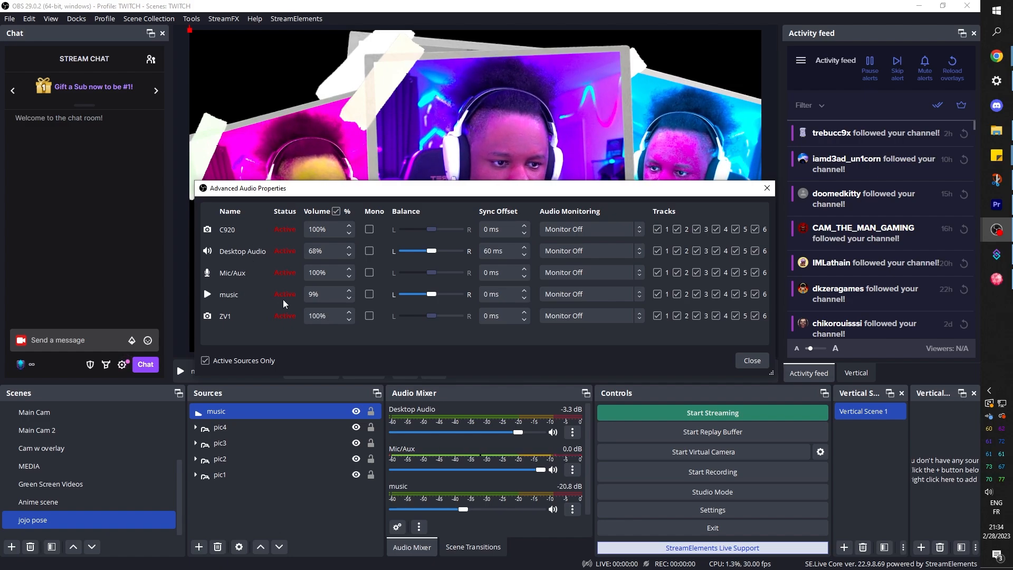
pyautogui.click(580, 294)
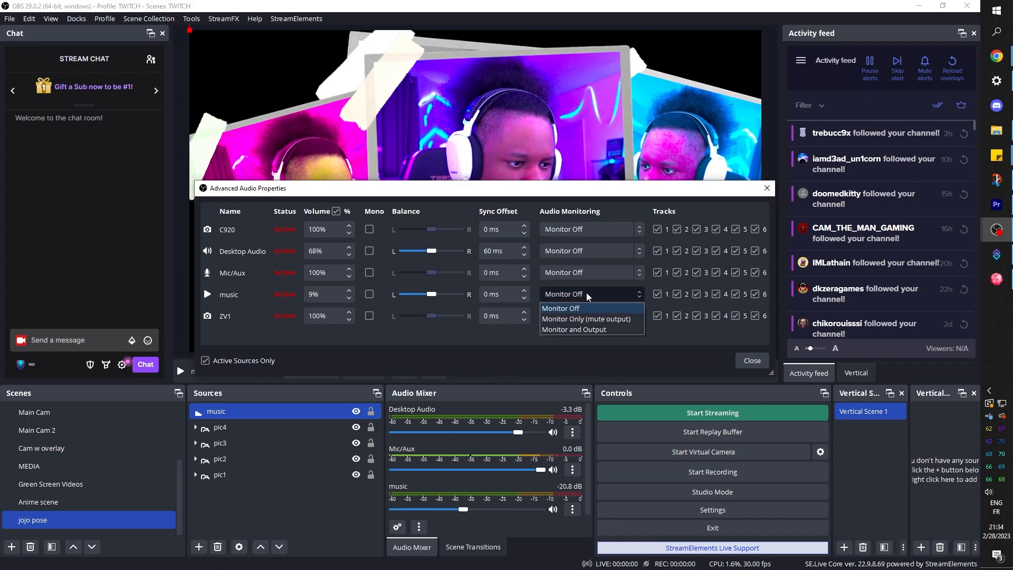
pyautogui.click(586, 319)
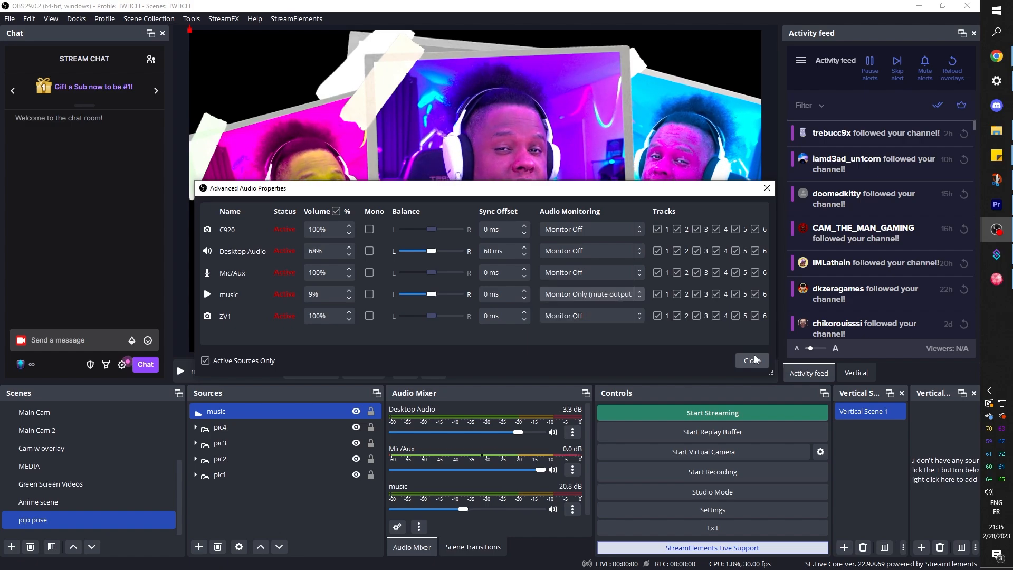
pyautogui.moveTo(662, 199); pyautogui.dragTo(647, 272)
pyautogui.click(736, 429)
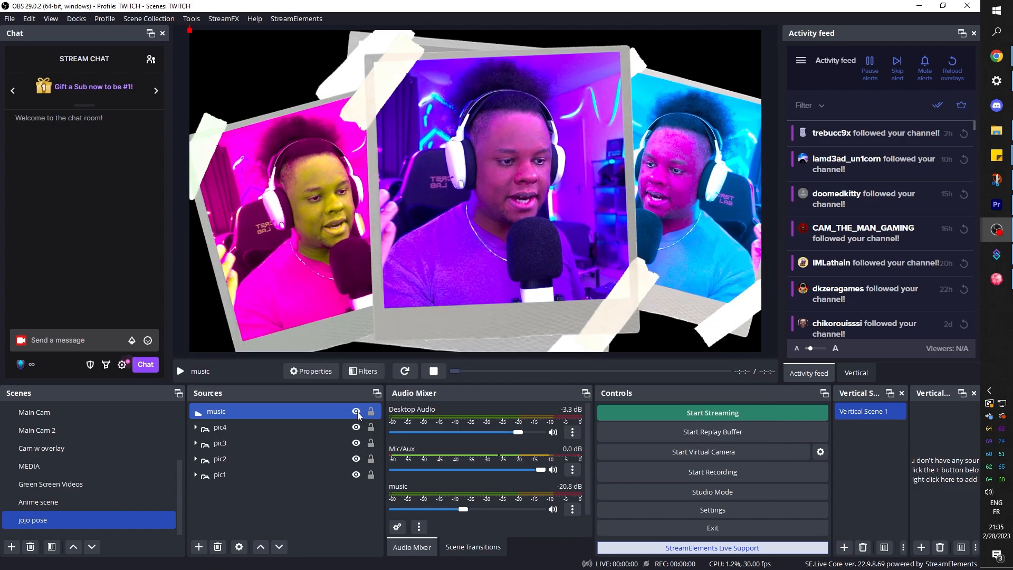
# Hide the music source and show it again to test its playback.
pyautogui.click(356, 412)
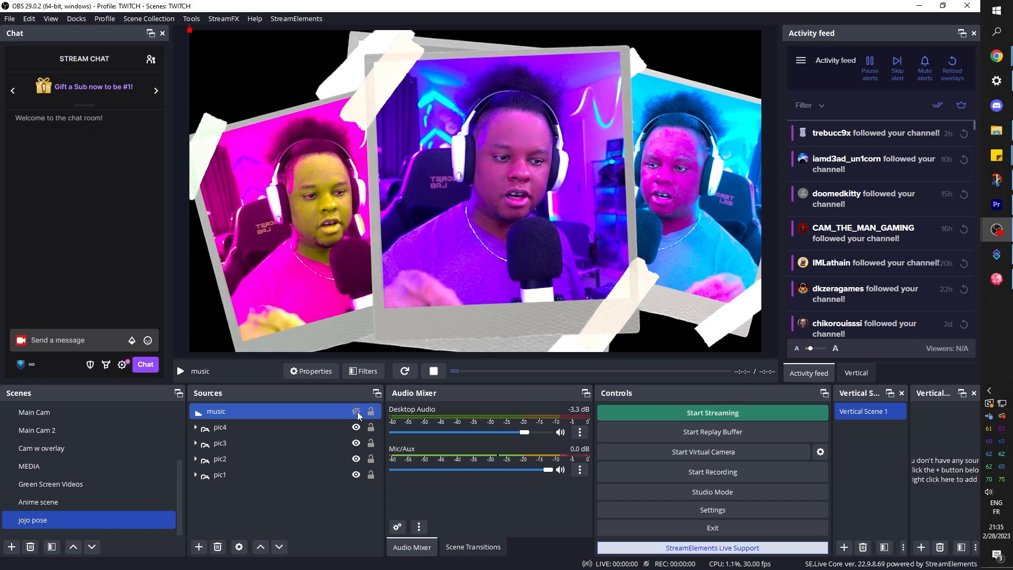
pyautogui.click(357, 412)
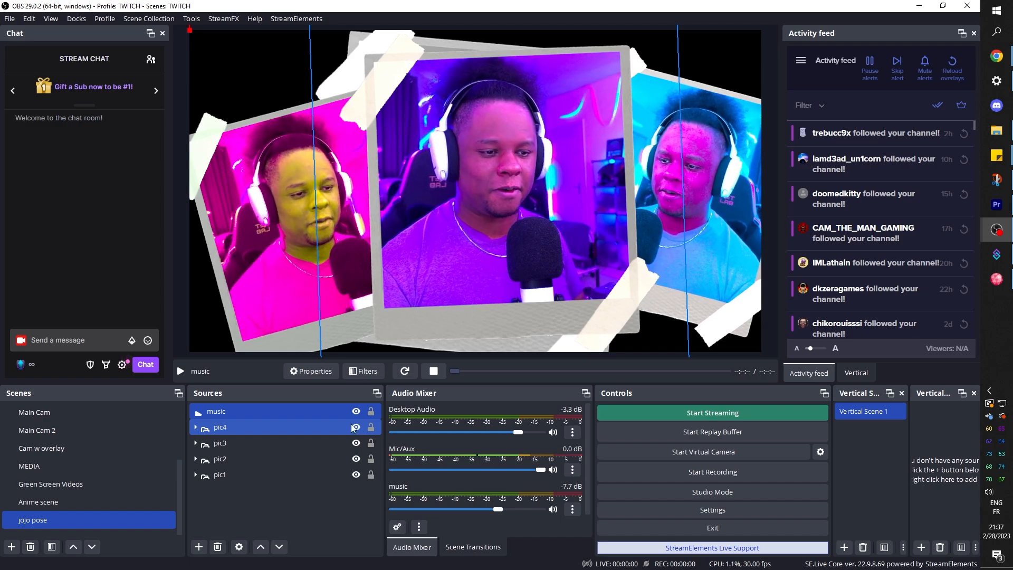
# Hide the pic4, pic3, pic2 and pic1 groups in the jojo pose scene and clear the source selection.
pyautogui.click(356, 427)
pyautogui.click(356, 443)
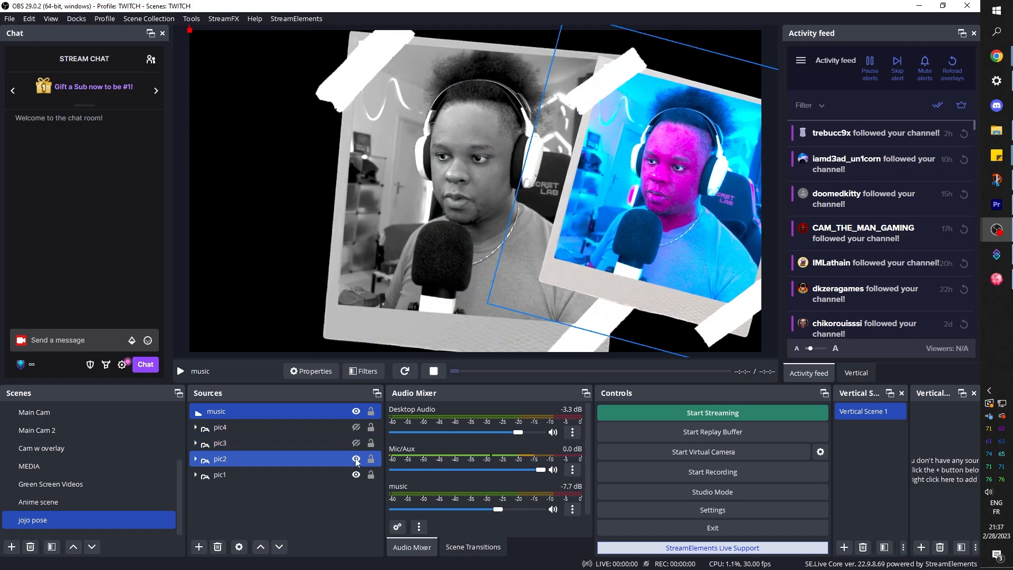
pyautogui.click(357, 459)
pyautogui.click(356, 475)
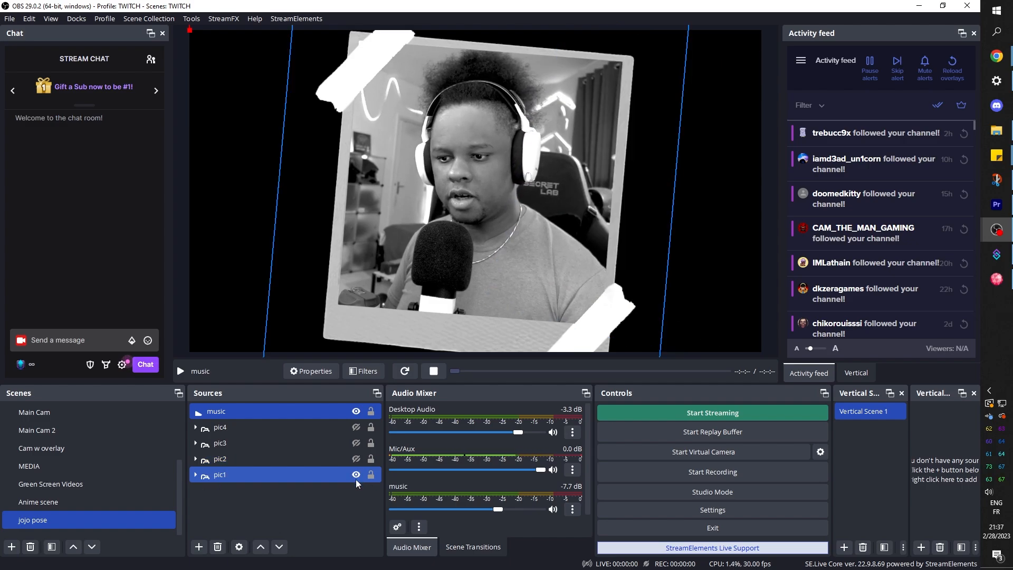
pyautogui.click(356, 476)
pyautogui.click(331, 502)
# Switch to Streamer.bot, enlarge its window over the preview, and add an action named Jojo pose.
pyautogui.click(996, 255)
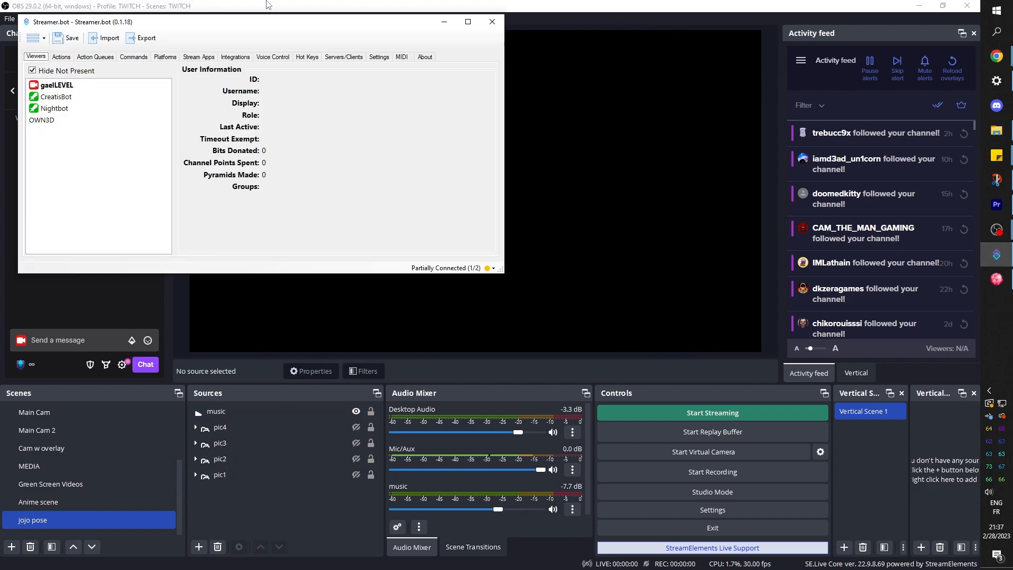
pyautogui.moveTo(276, 25); pyautogui.dragTo(449, 36)
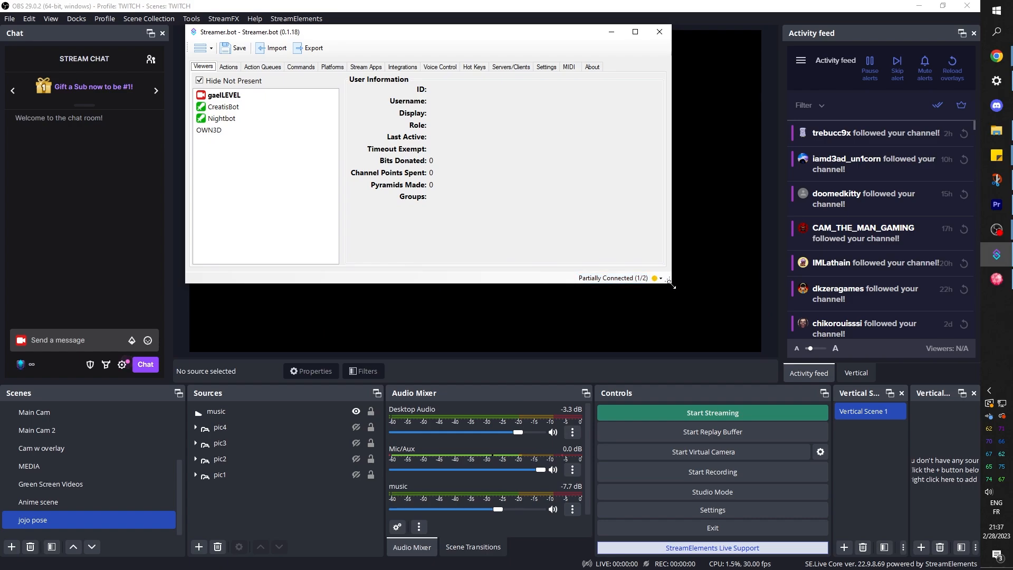
pyautogui.moveTo(668, 281); pyautogui.dragTo(765, 354)
pyautogui.click(228, 67)
pyautogui.rightClick(253, 250)
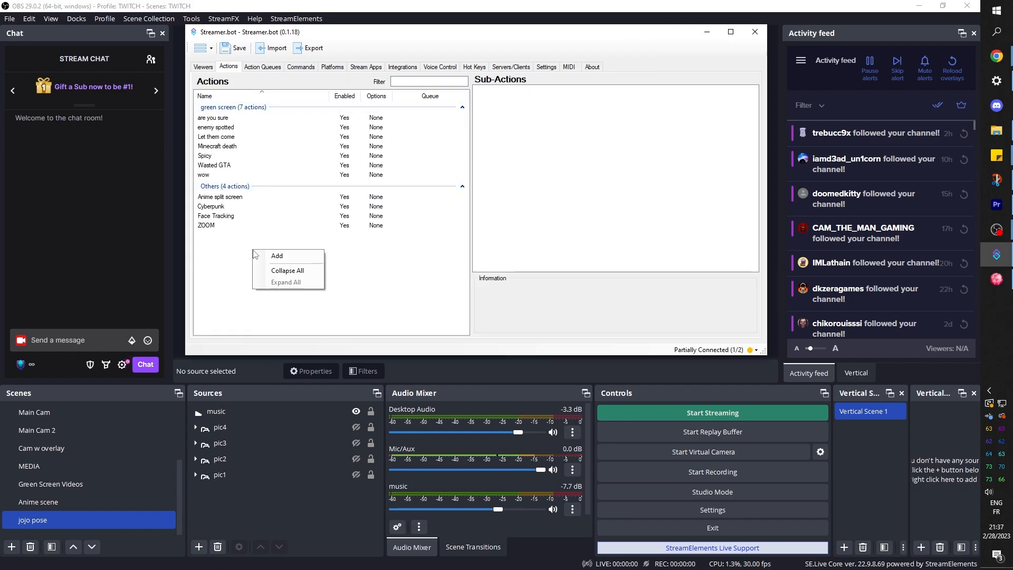
pyautogui.click(297, 258)
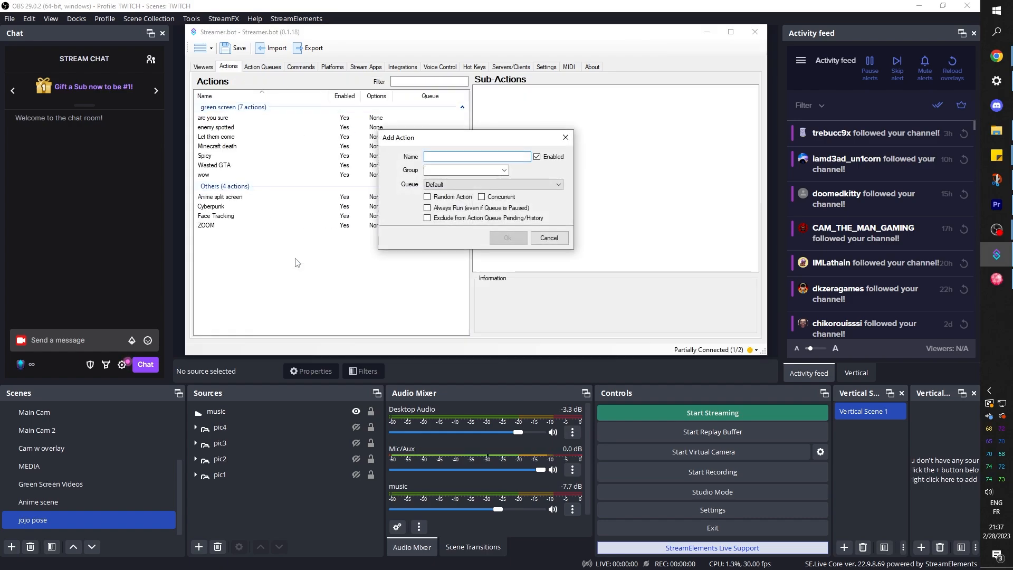
pyautogui.write('Jojo')
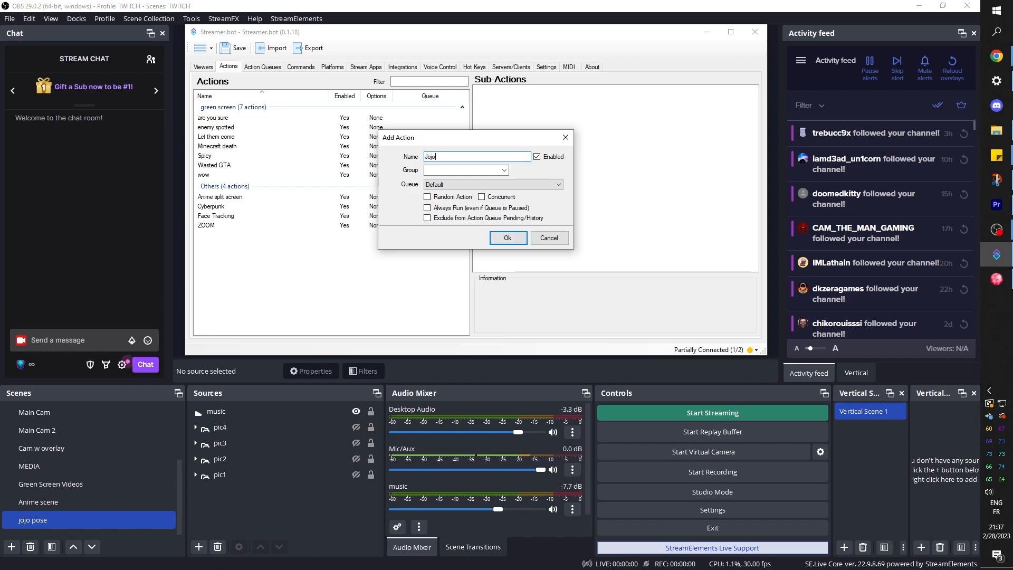
pyautogui.write(' pose')
pyautogui.click(506, 238)
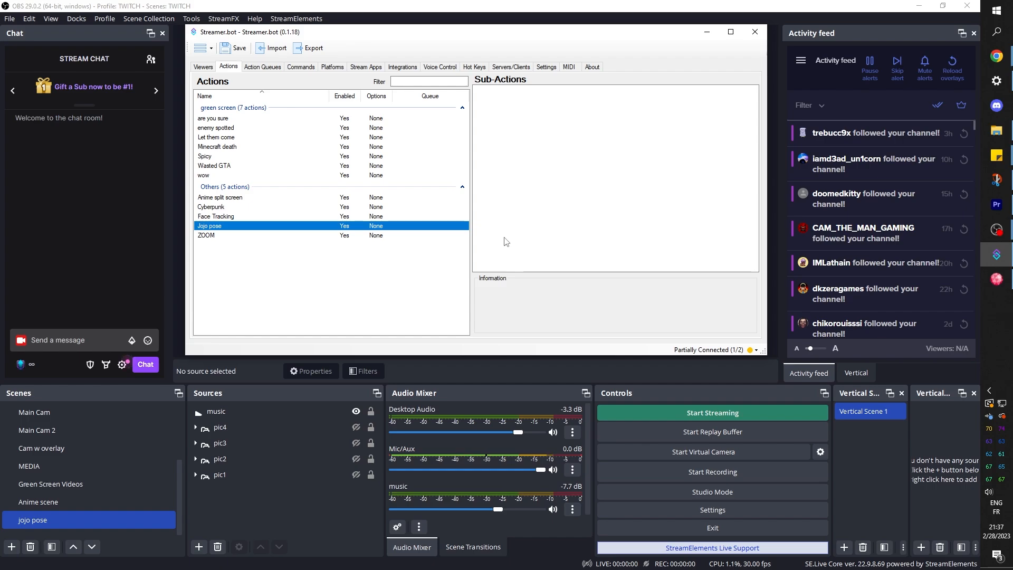
pyautogui.moveTo(454, 36); pyautogui.dragTo(460, 30)
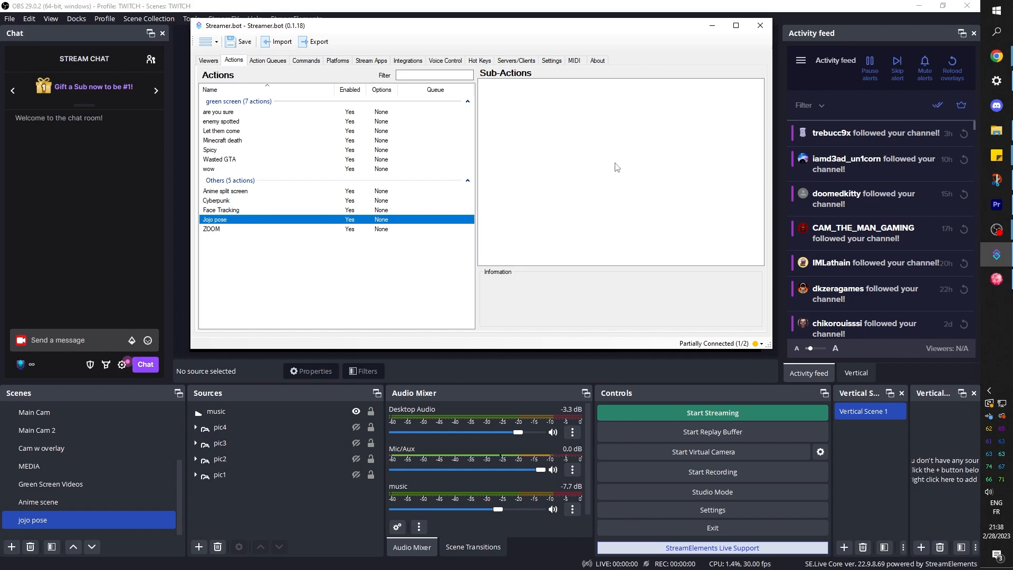
# Switch to Premiere Pro and check on the timeline when the first short sound clip on track A7 starts.
pyautogui.moveTo(983, 205)
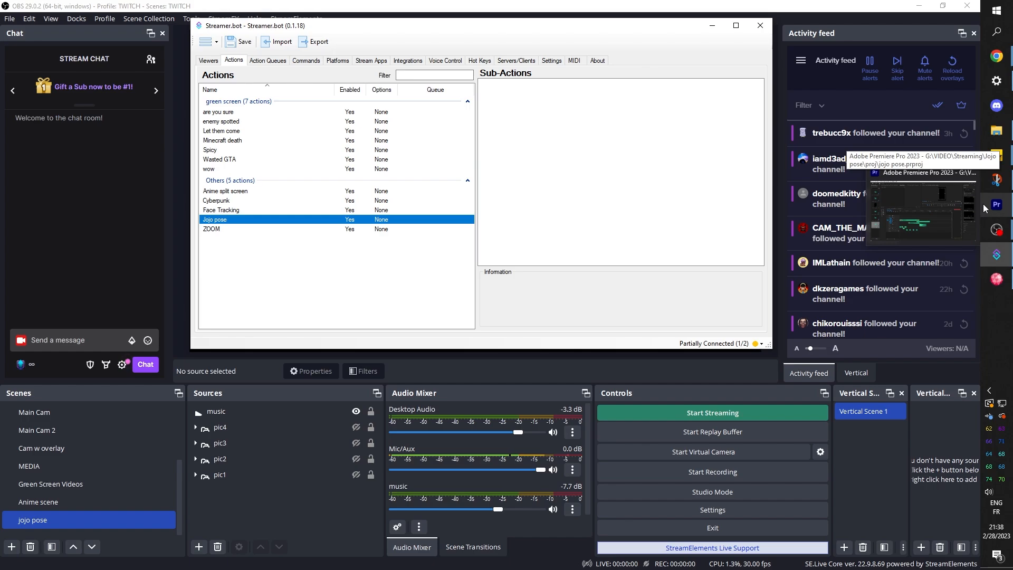
pyautogui.click(983, 204)
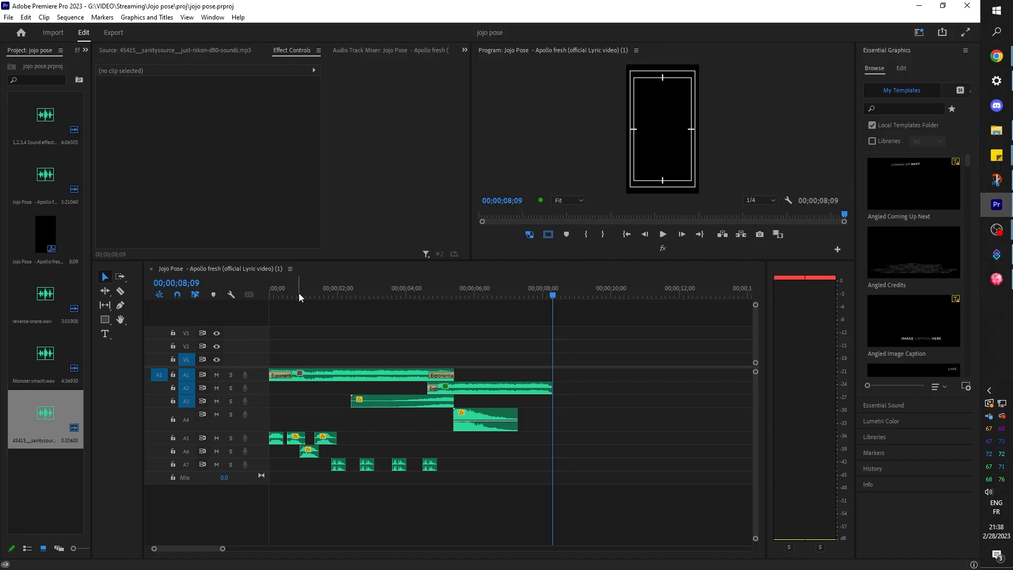
pyautogui.scroll(3, 321, 333)
pyautogui.click(340, 292)
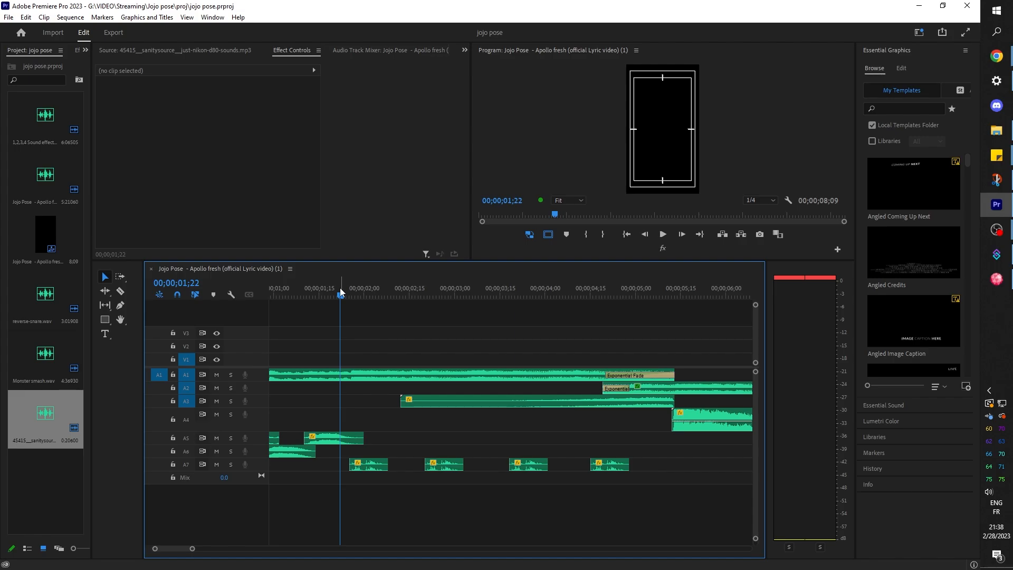
pyautogui.click(349, 292)
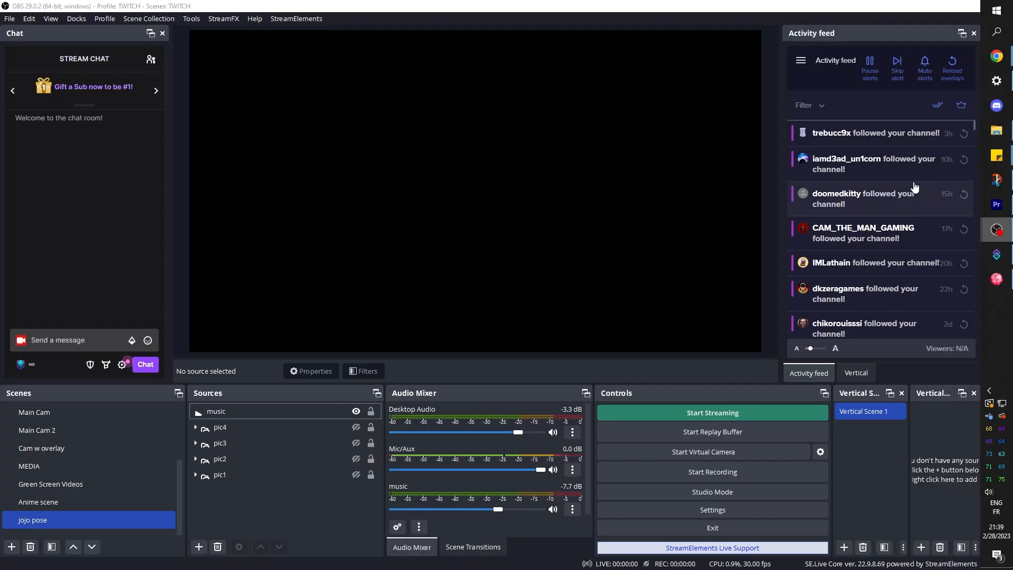
# Hide music in OBS, and in Streamer.bot add and test a Jojo pose sub-action setting the jojo pose scene's music source to Visible.
pyautogui.click(356, 412)
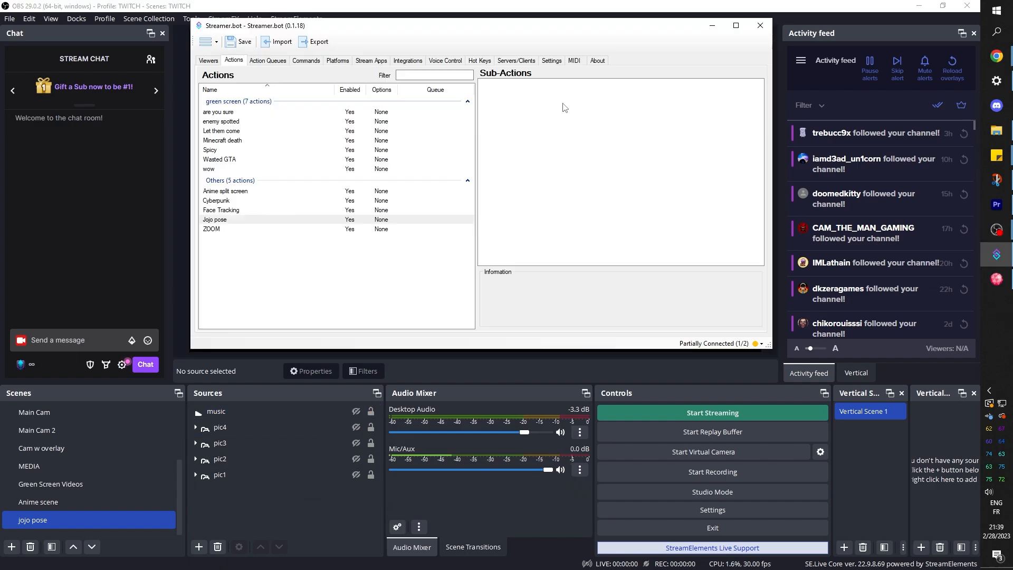
pyautogui.rightClick(562, 104)
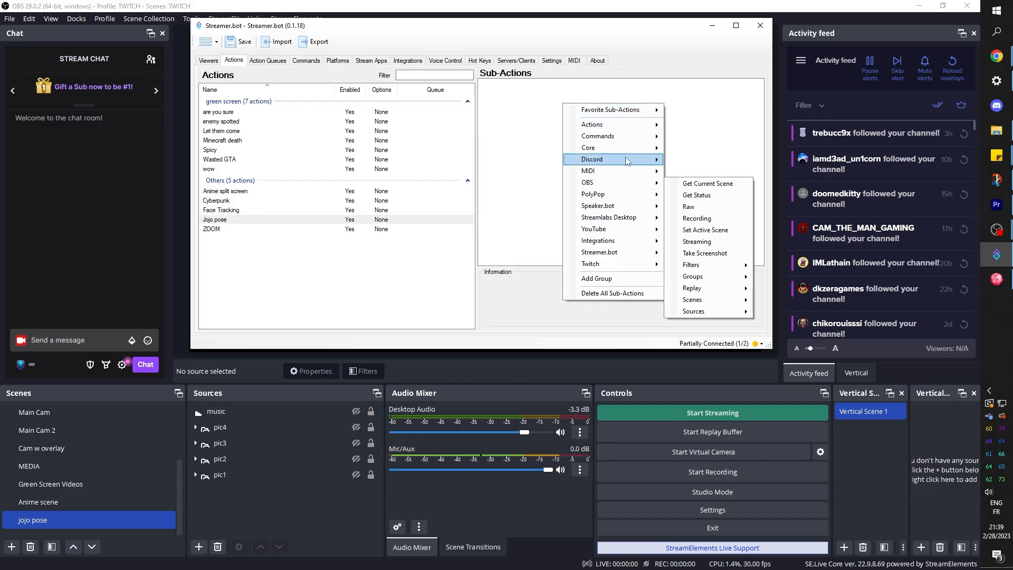
pyautogui.moveTo(633, 182)
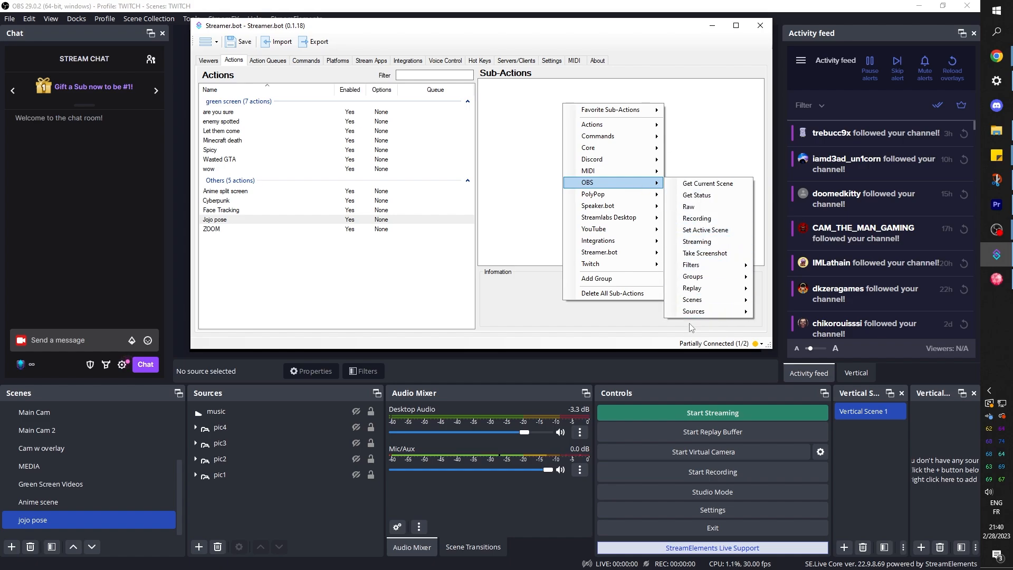
pyautogui.moveTo(702, 311)
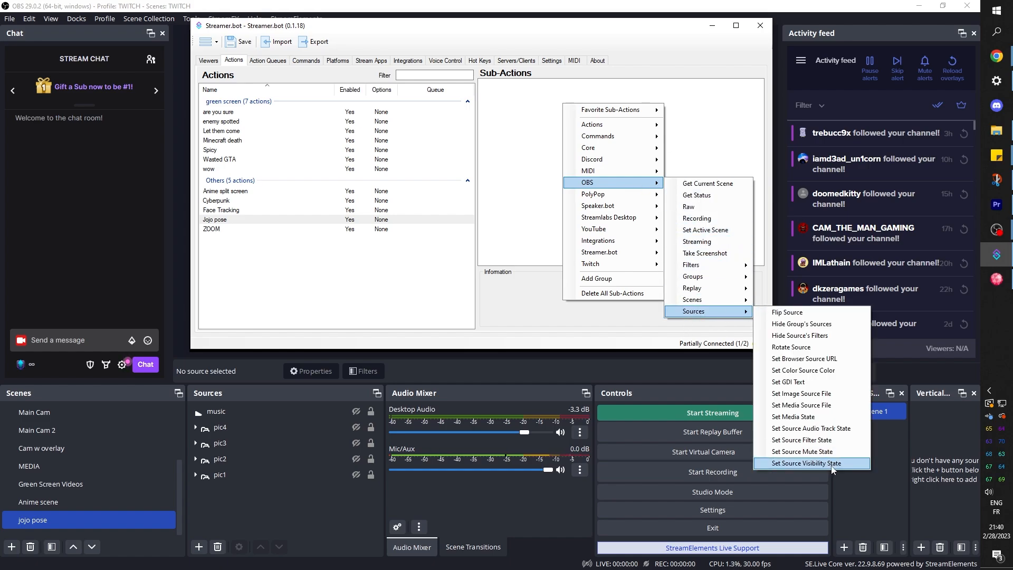
pyautogui.click(832, 467)
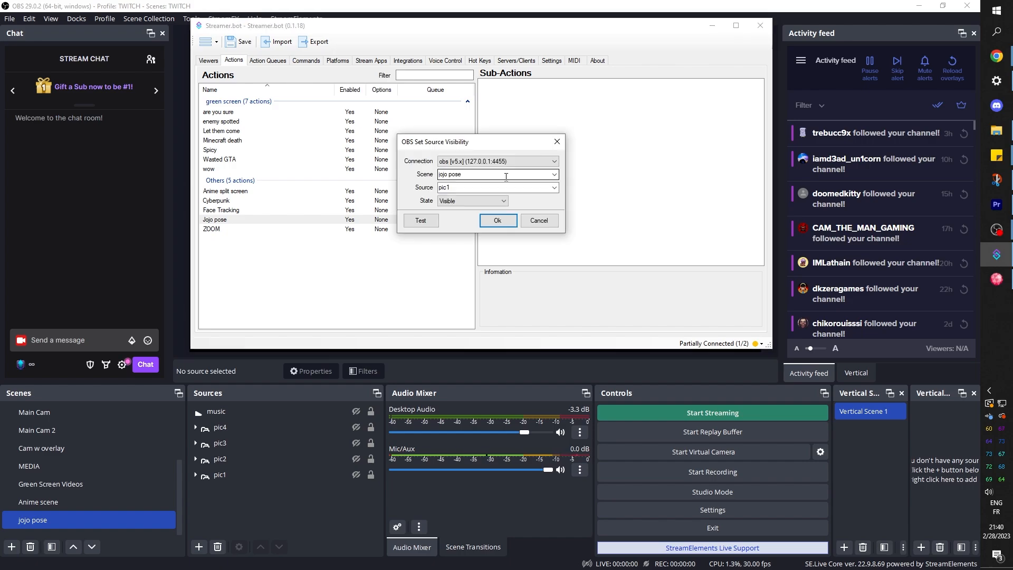
pyautogui.click(507, 187)
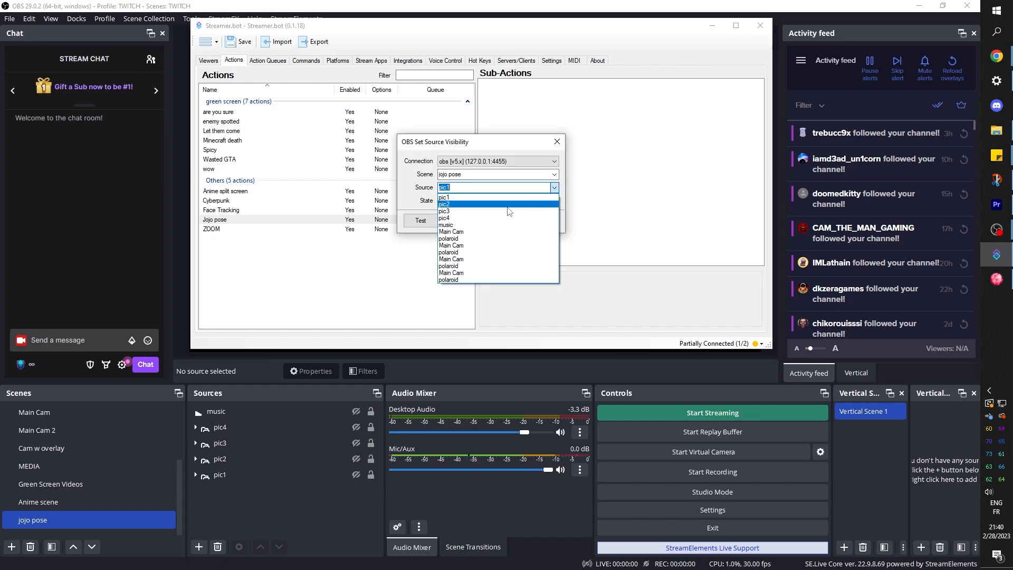
pyautogui.click(509, 206)
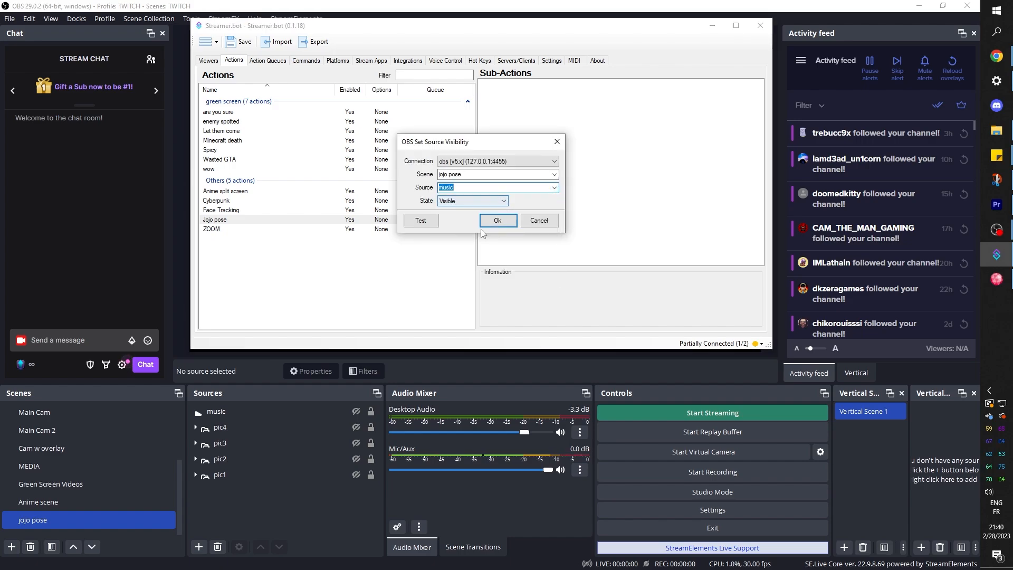
pyautogui.click(423, 226)
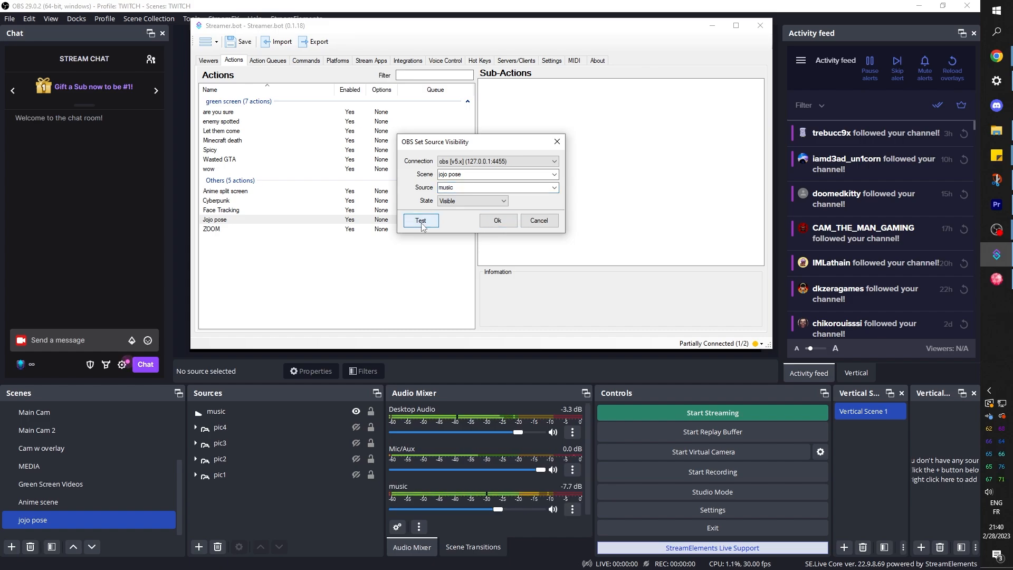
pyautogui.click(496, 221)
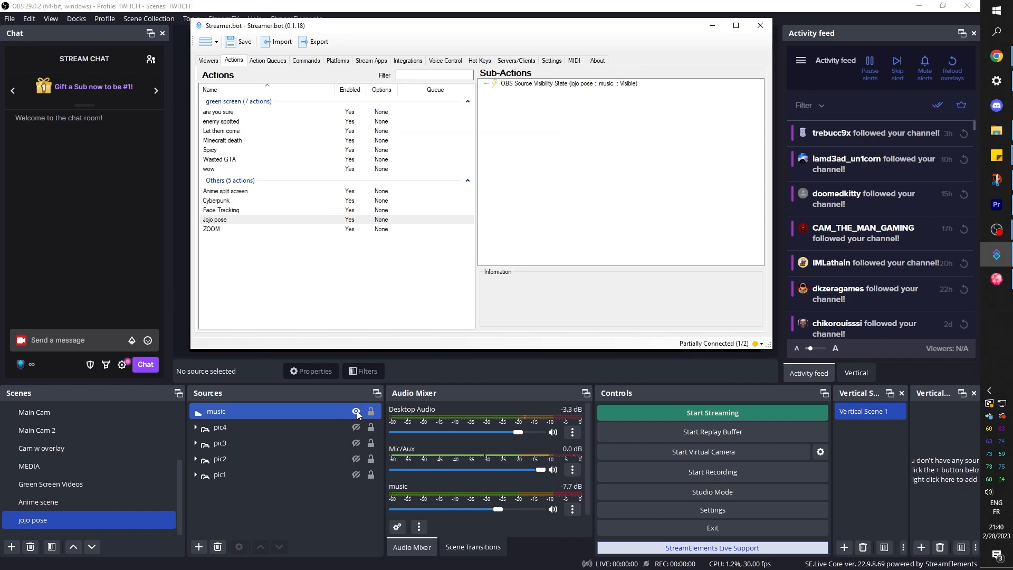
# Hide the music source in OBS, and in Streamer.bot add a 1250 ms delay sub-action to the Jojo pose action.
pyautogui.click(357, 413)
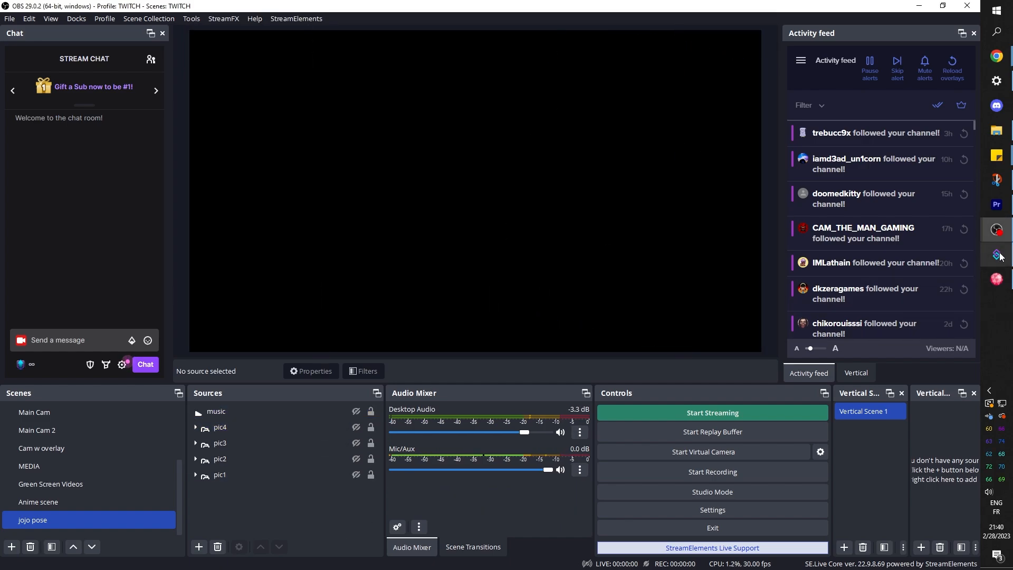
pyautogui.click(997, 255)
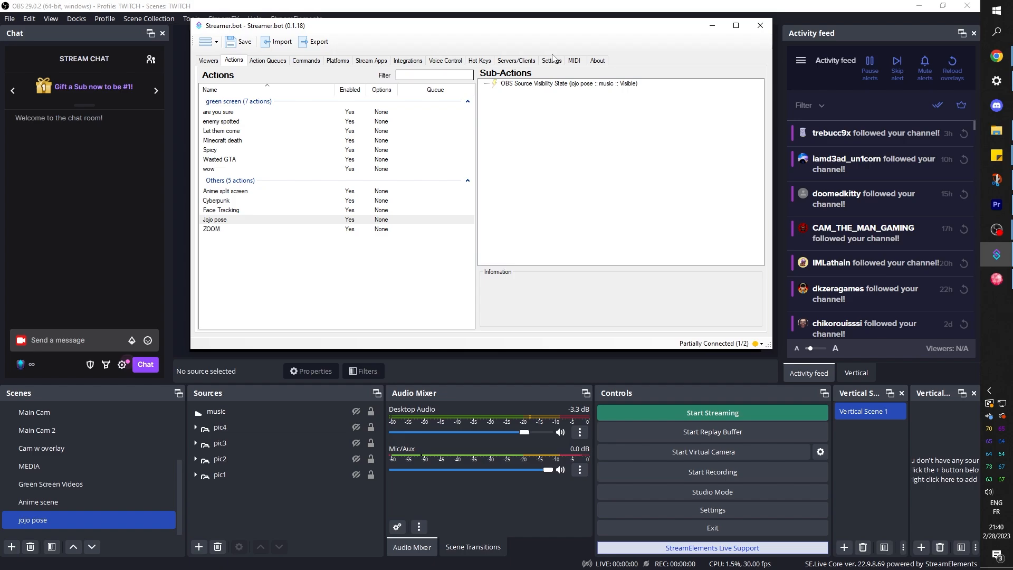
pyautogui.click(997, 203)
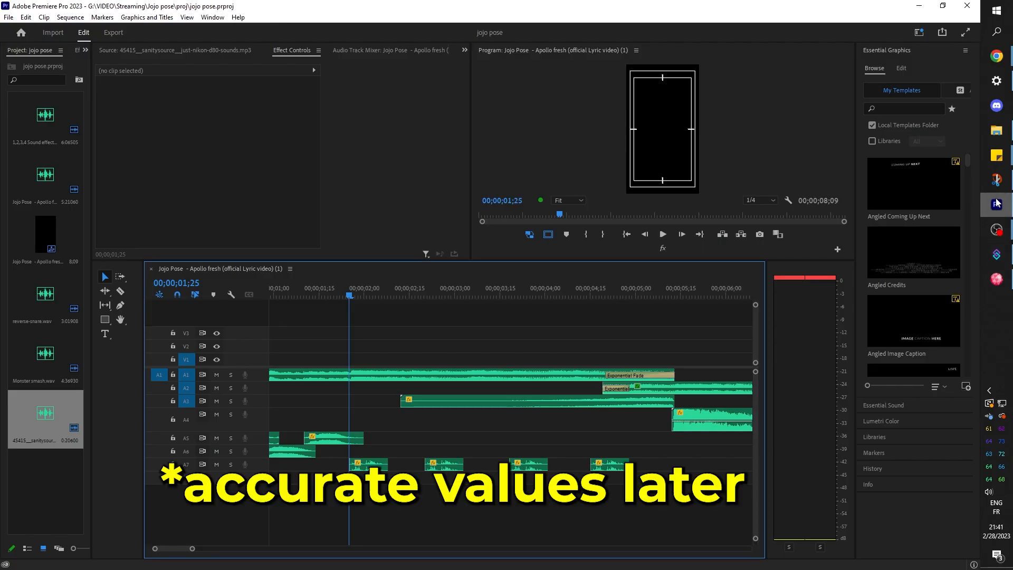
pyautogui.click(998, 202)
pyautogui.rightClick(555, 104)
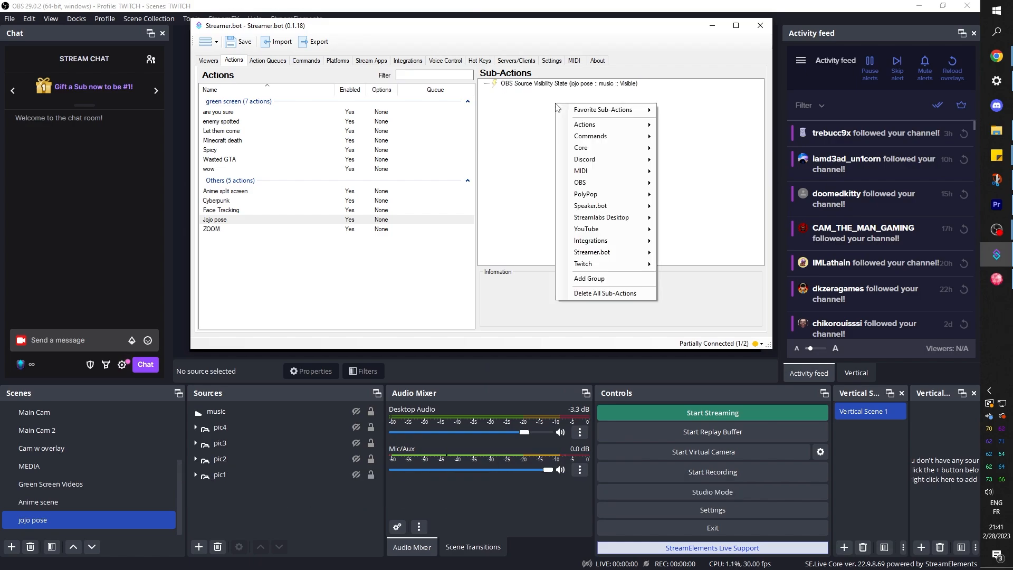
pyautogui.moveTo(590, 147)
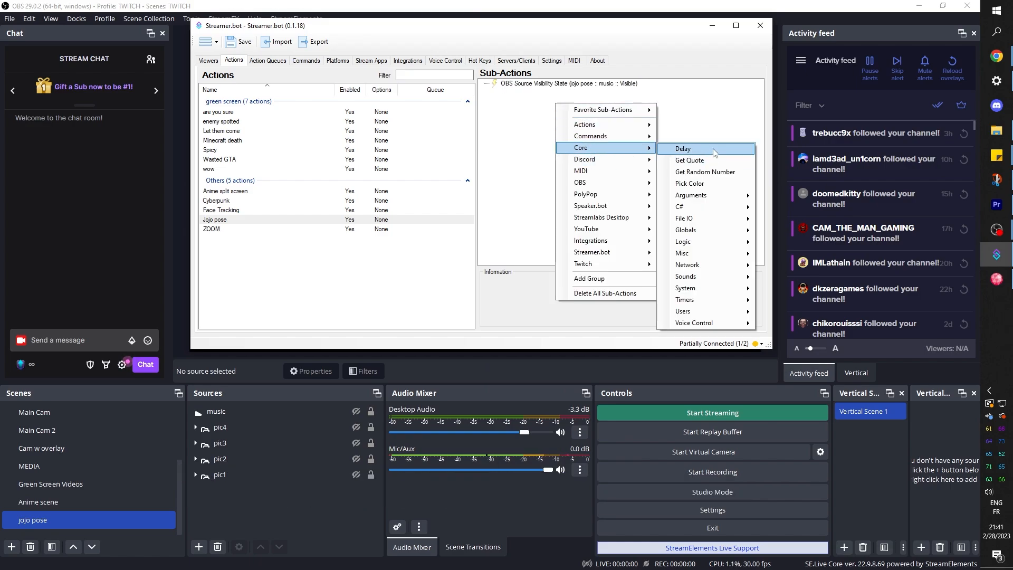
pyautogui.click(715, 153)
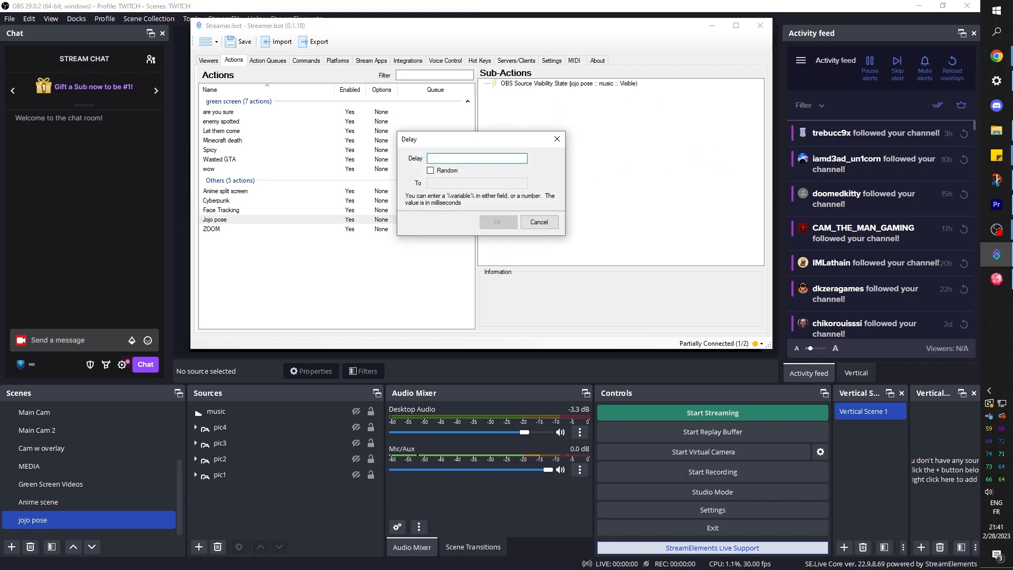
pyautogui.write('1250')
pyautogui.press('Return')
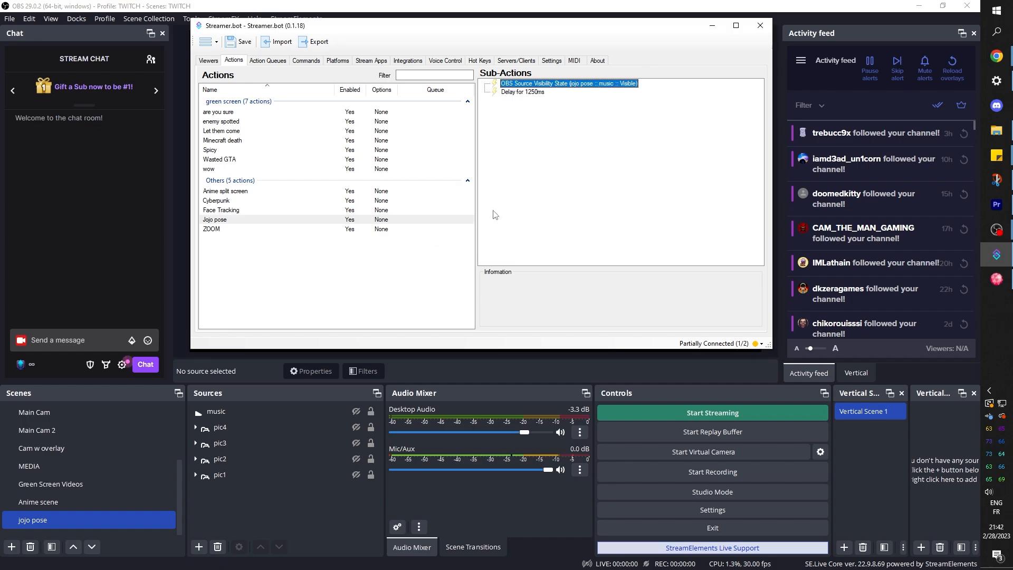
# Add a sub-action after the 1250 ms delay setting the jojo pose scene's pic1 source to Visible.
pyautogui.click(336, 462)
pyautogui.click(338, 475)
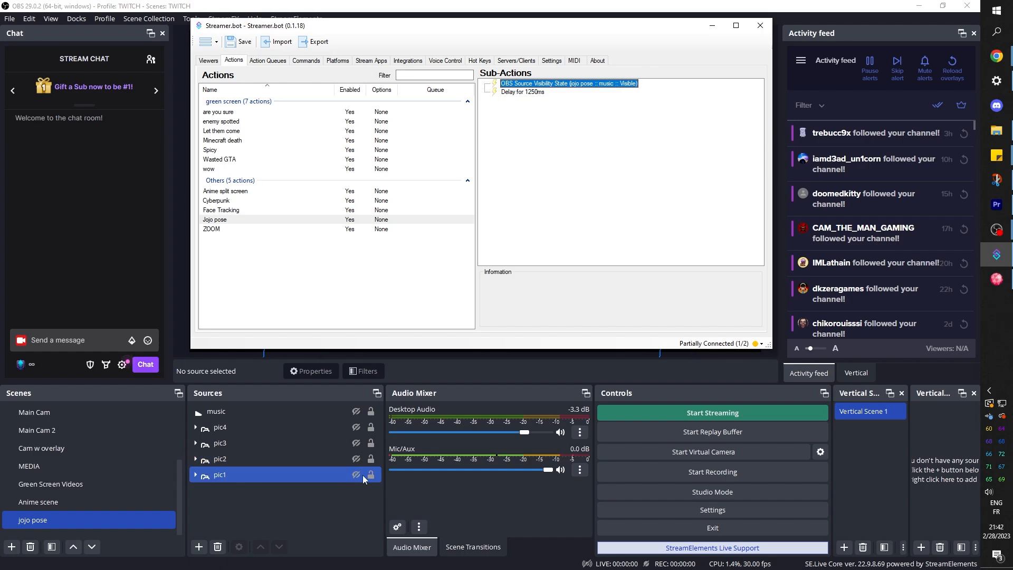
pyautogui.rightClick(521, 116)
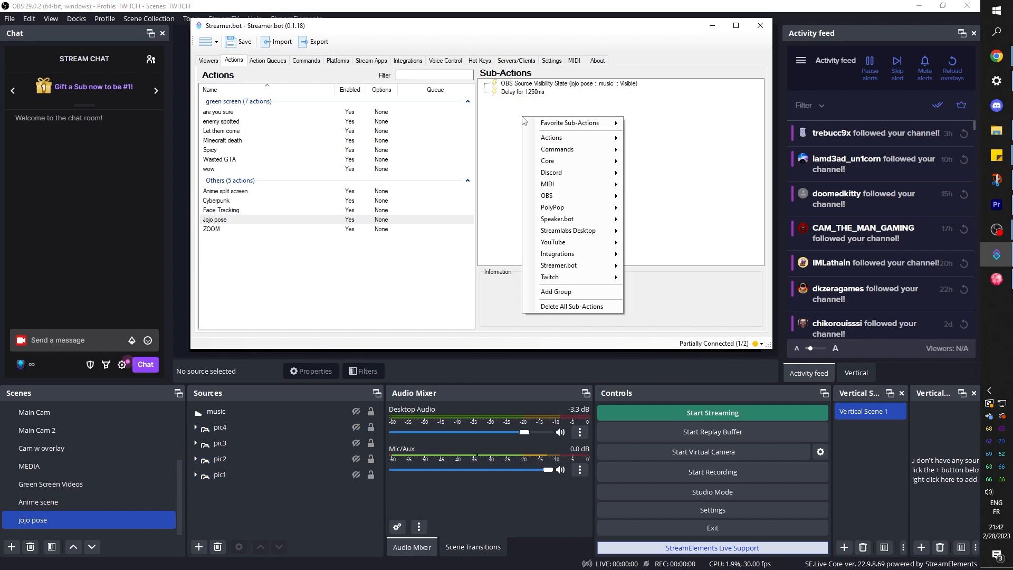
pyautogui.moveTo(575, 196)
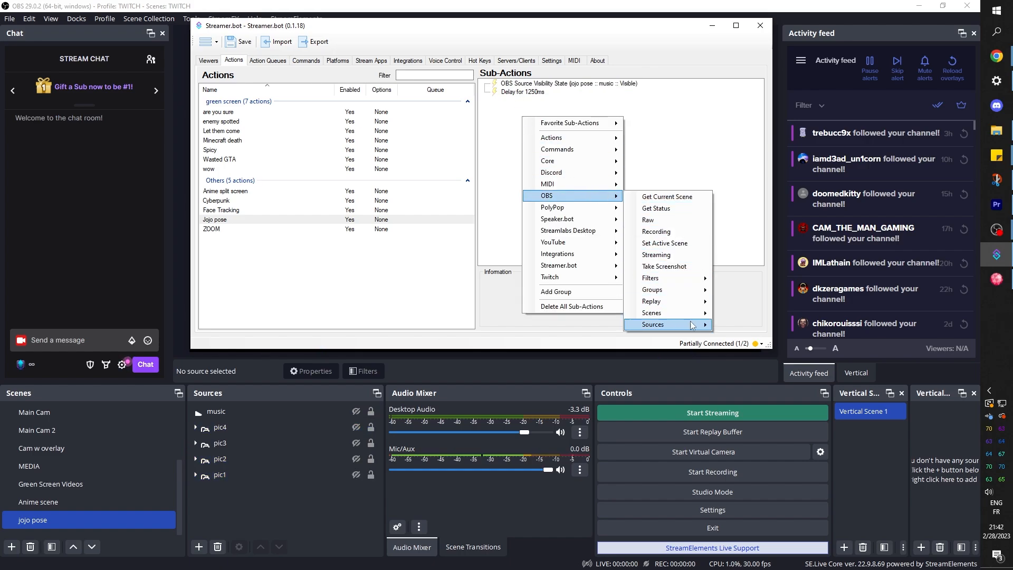
pyautogui.moveTo(666, 324)
pyautogui.click(765, 476)
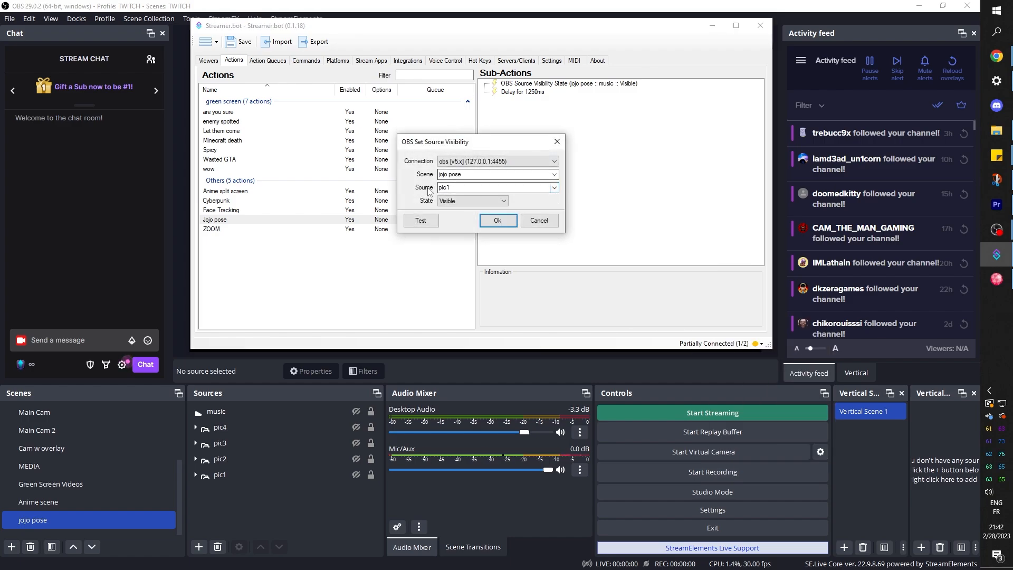
pyautogui.click(448, 200)
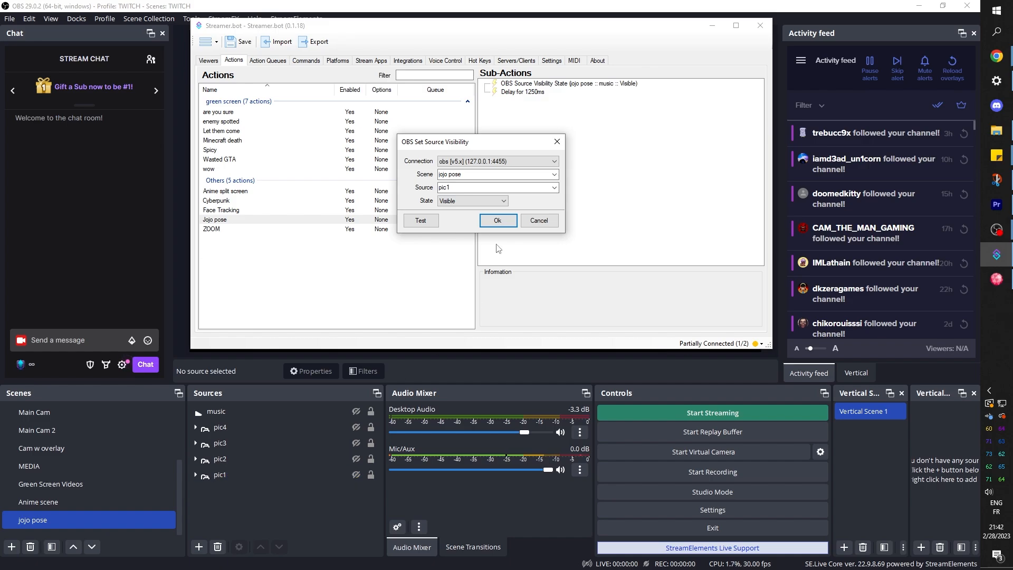
pyautogui.click(497, 221)
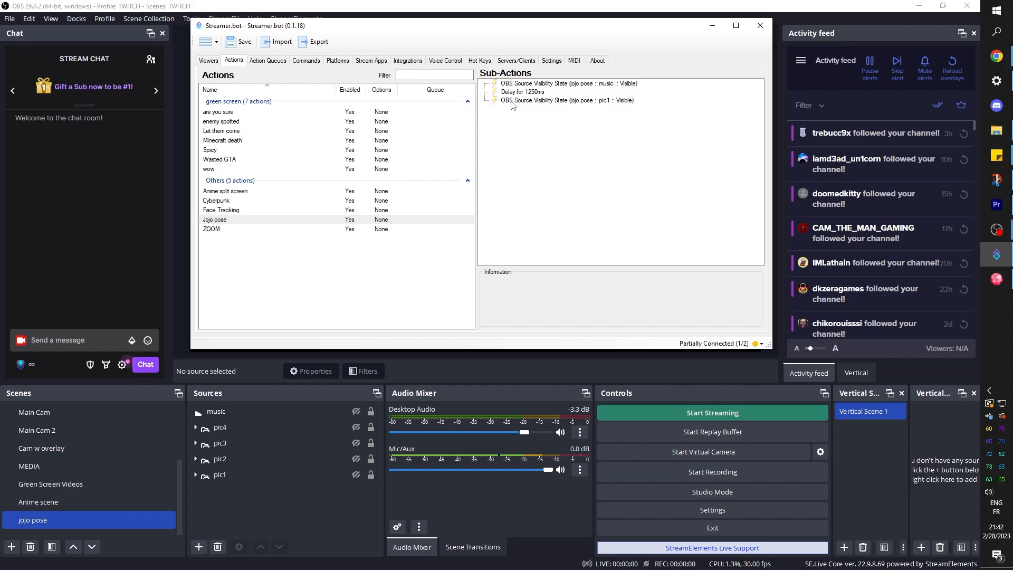
# Switch to Premiere Pro and measure the interval between the first and second short clips on track A7 with in and out points.
pyautogui.click(997, 205)
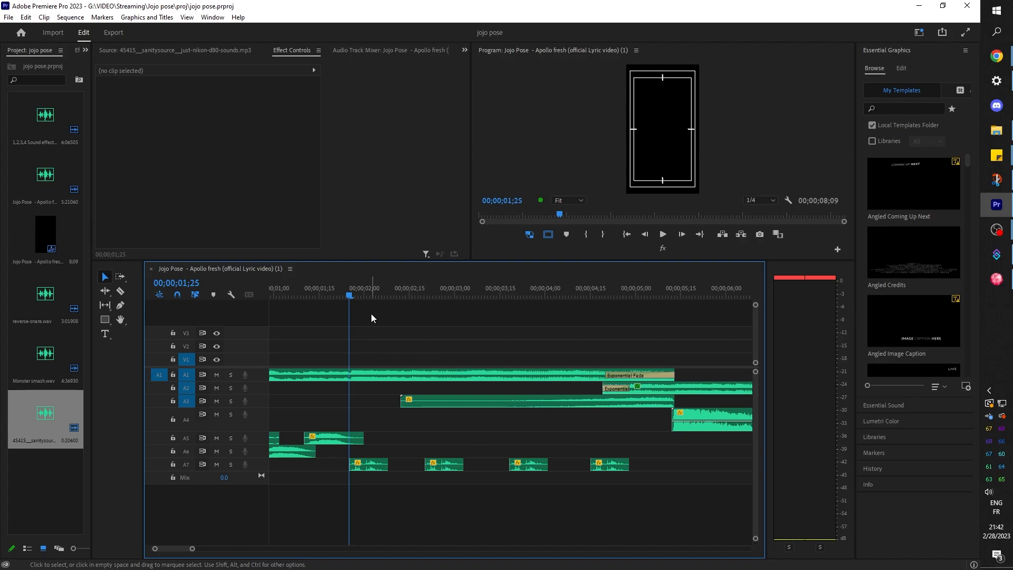
pyautogui.press('i')
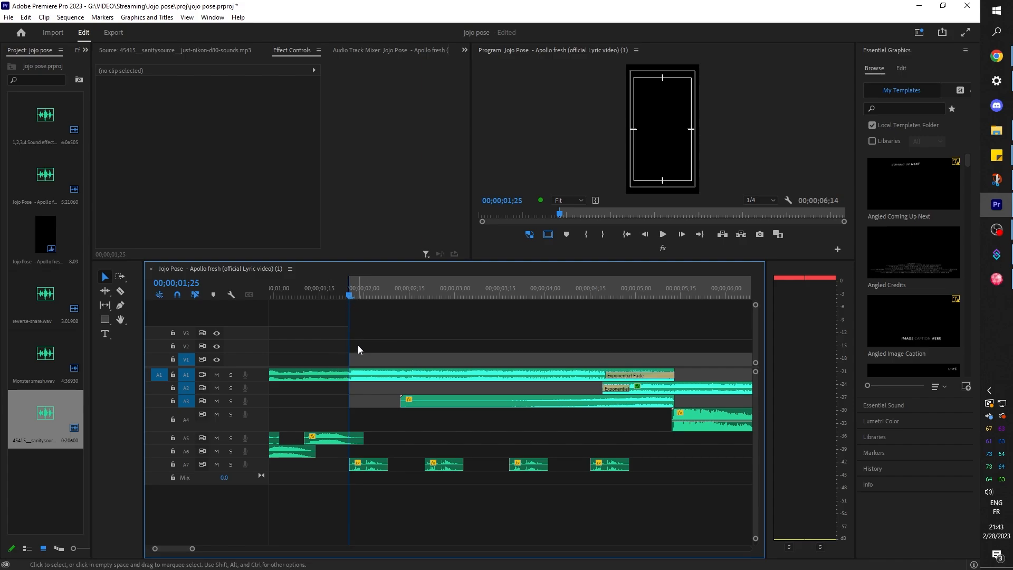
pyautogui.click(428, 287)
pyautogui.press('o')
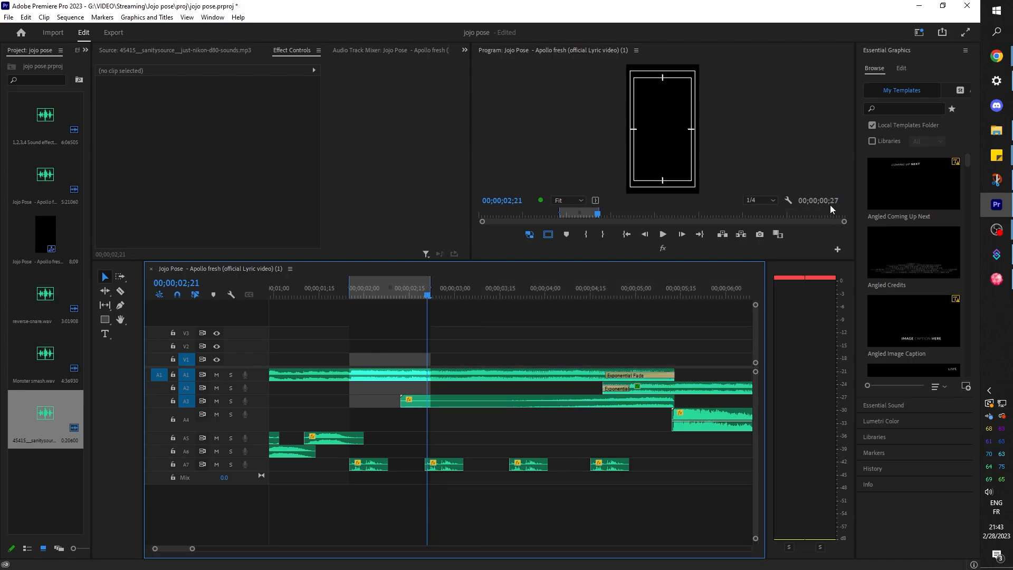
pyautogui.press('Right')
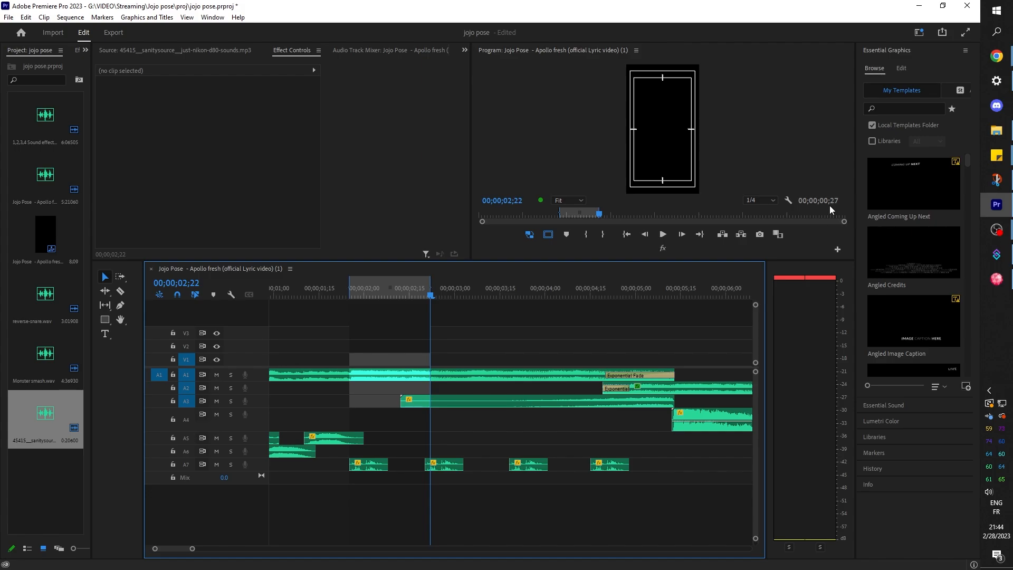
# Switch to Streamer.bot and add a 270 ms delay after the pic1 visibility sub-action.
pyautogui.click(996, 255)
pyautogui.moveTo(578, 181)
pyautogui.click(665, 174)
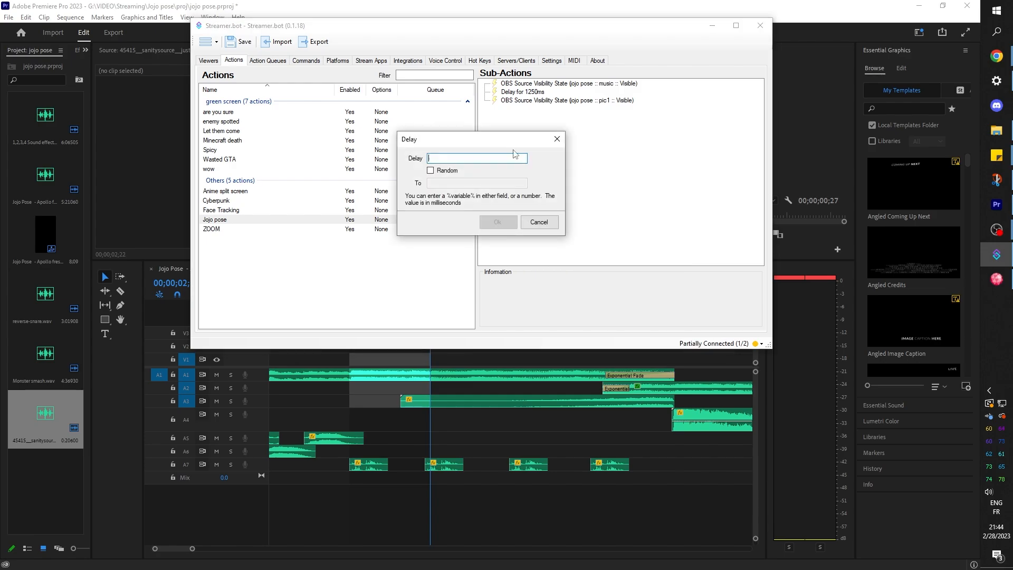
pyautogui.write('270')
pyautogui.press('Return')
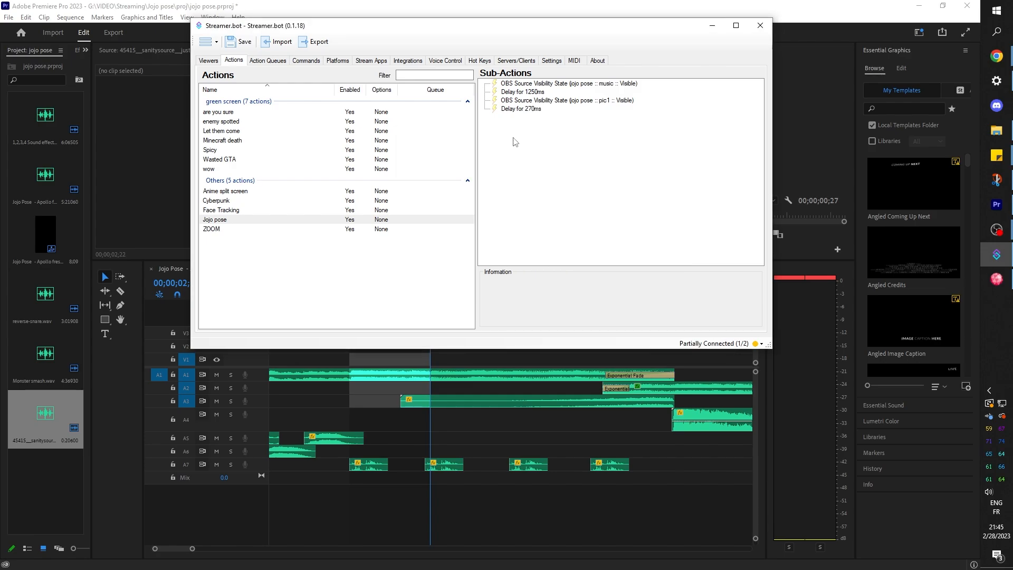
# Add a sub-action after the 270 ms delay setting the jojo pose scene's pic2 source to Visible.
pyautogui.rightClick(513, 140)
pyautogui.moveTo(584, 174)
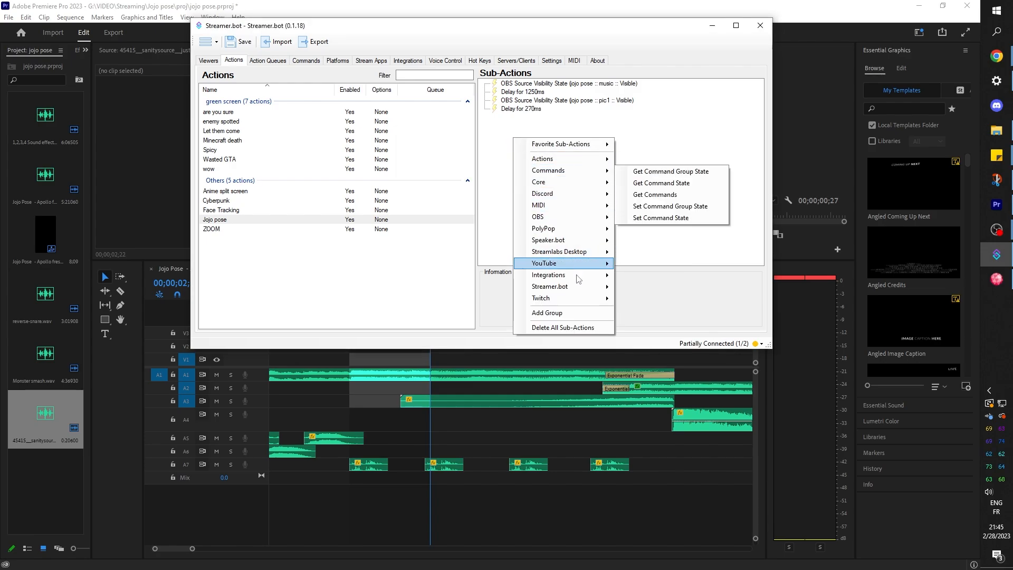
pyautogui.click(714, 488)
pyautogui.click(553, 187)
pyautogui.click(515, 208)
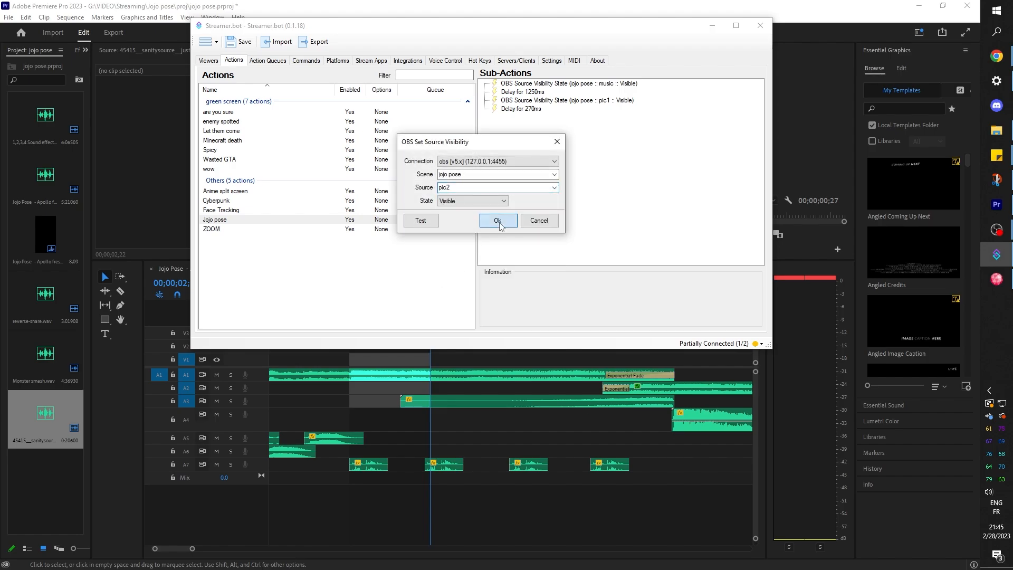
pyautogui.click(497, 220)
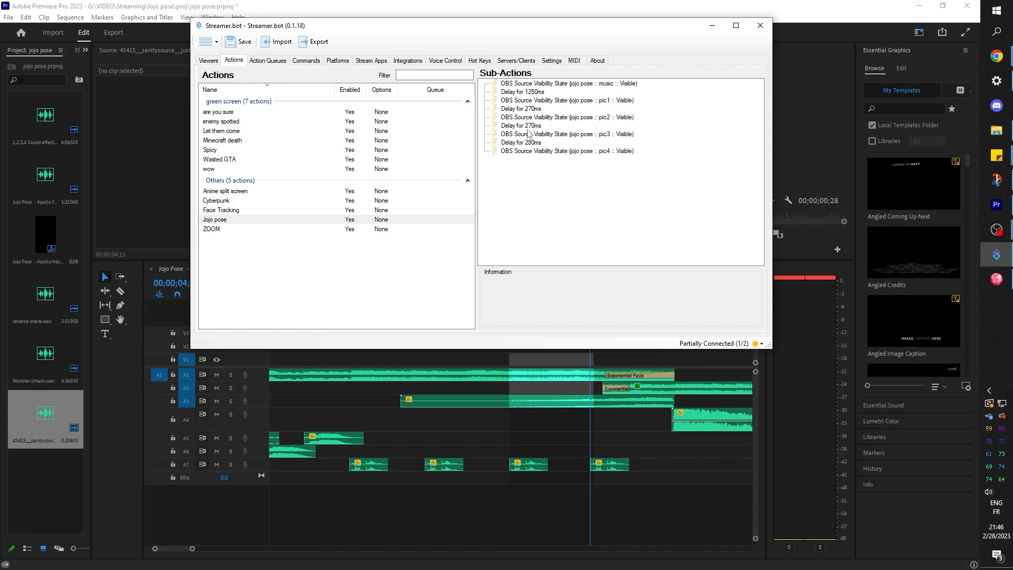
# Measure from the last A7 clip to the sequence end in Premiere Pro, and in Streamer.bot paste a delay copy after pic4, set to 3250 ms.
pyautogui.hotkey('alt', 'Tab')
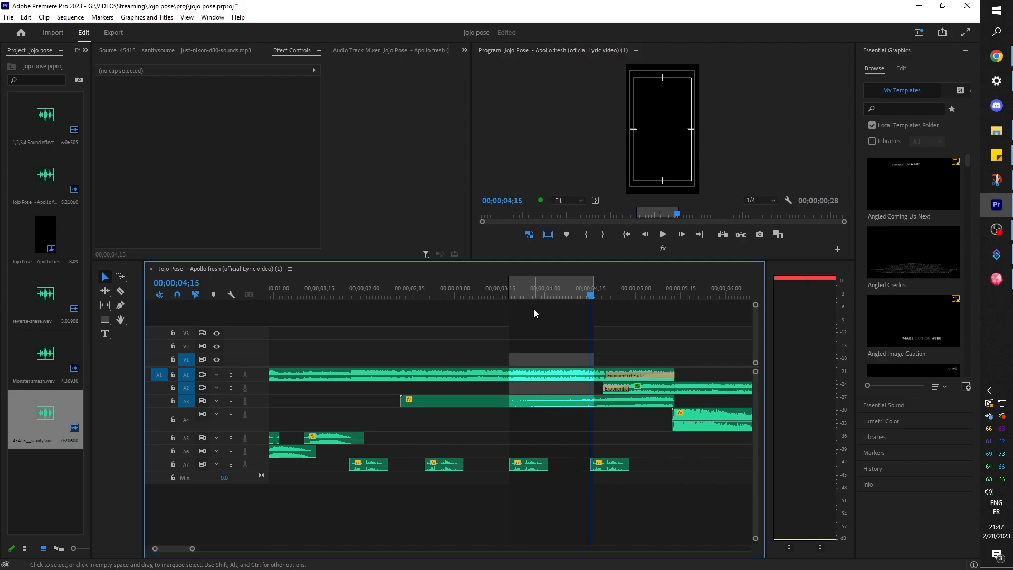
pyautogui.press('End')
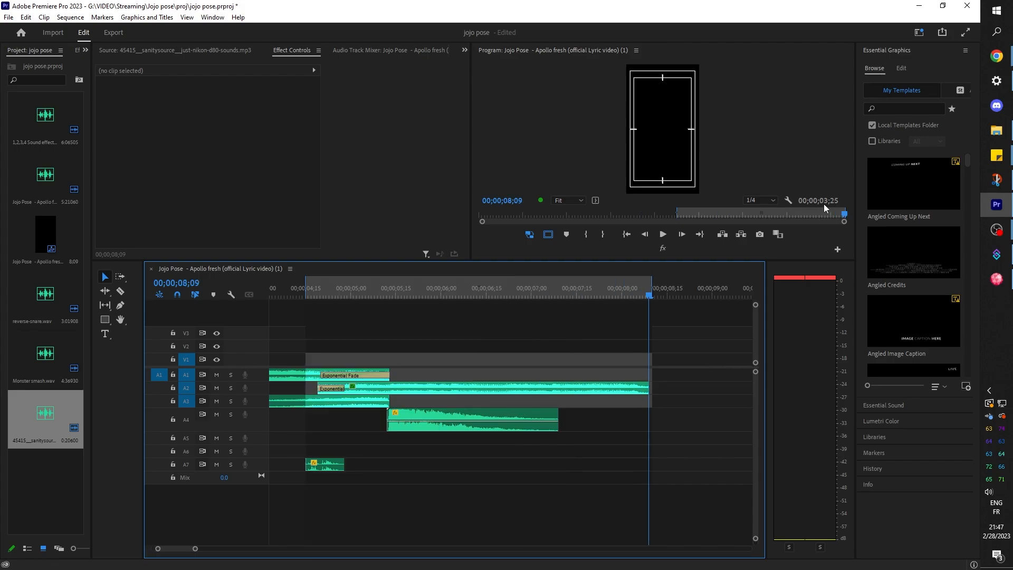
pyautogui.click(996, 254)
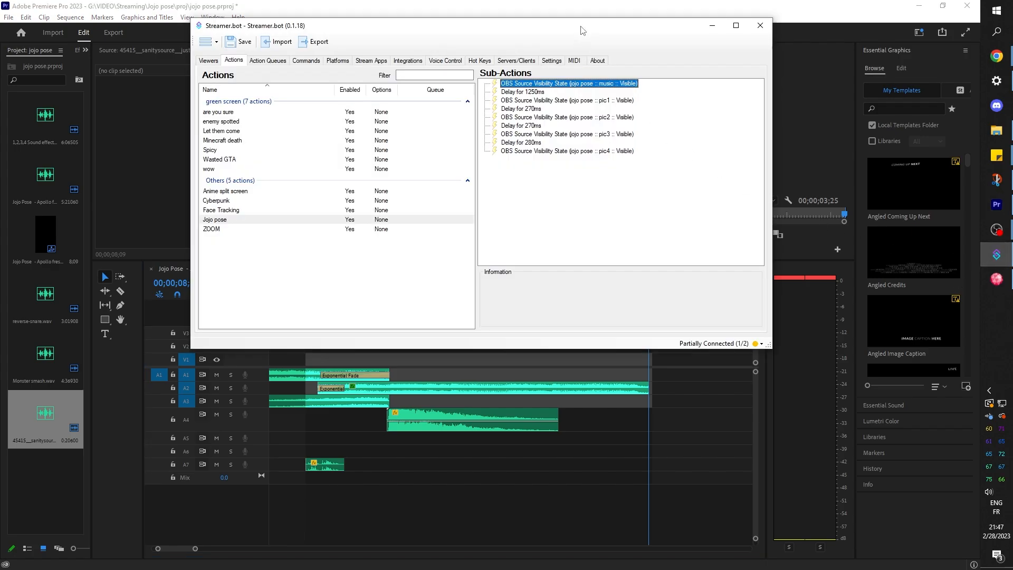
pyautogui.click(523, 143)
pyautogui.hotkey('ctrl', 'c')
pyautogui.hotkey('ctrl', 'v')
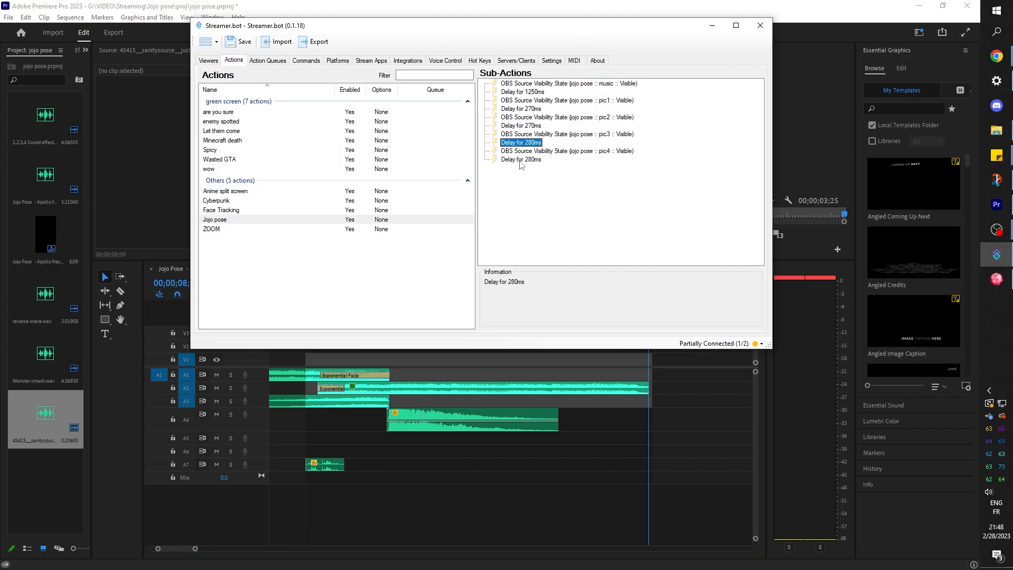
pyautogui.doubleClick(520, 160)
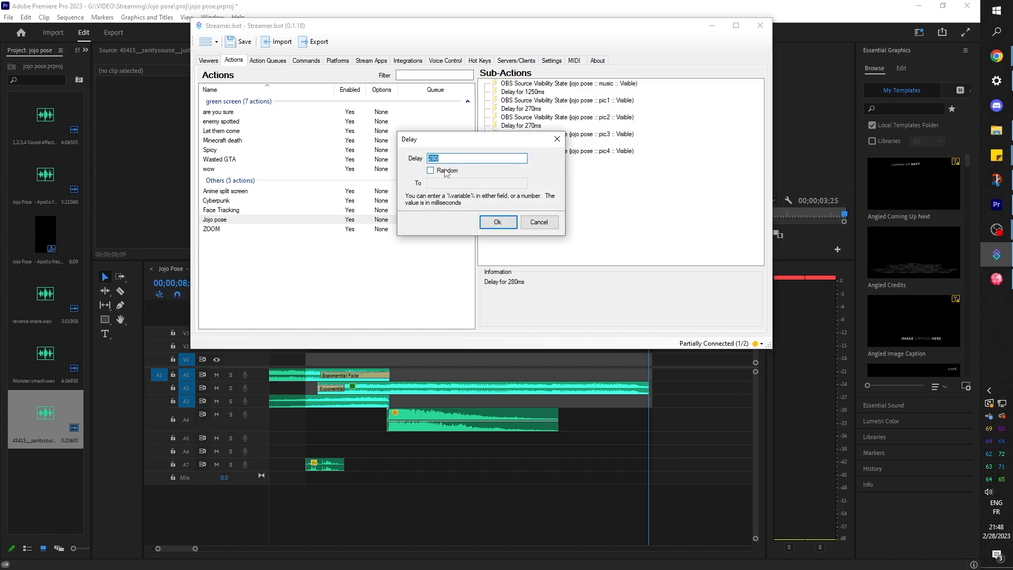
pyautogui.write('325')
pyautogui.press('Return')
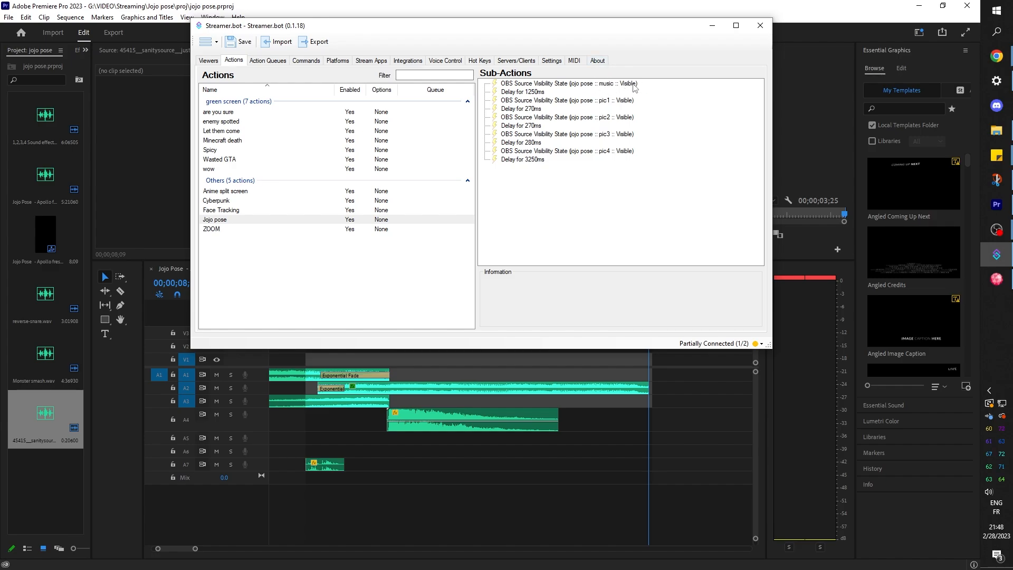
# Set the state of the copied pic4 visibility sub-action after the 3250 ms delay to Hidden.
pyautogui.click(570, 153)
pyautogui.doubleClick(569, 152)
pyautogui.click(482, 201)
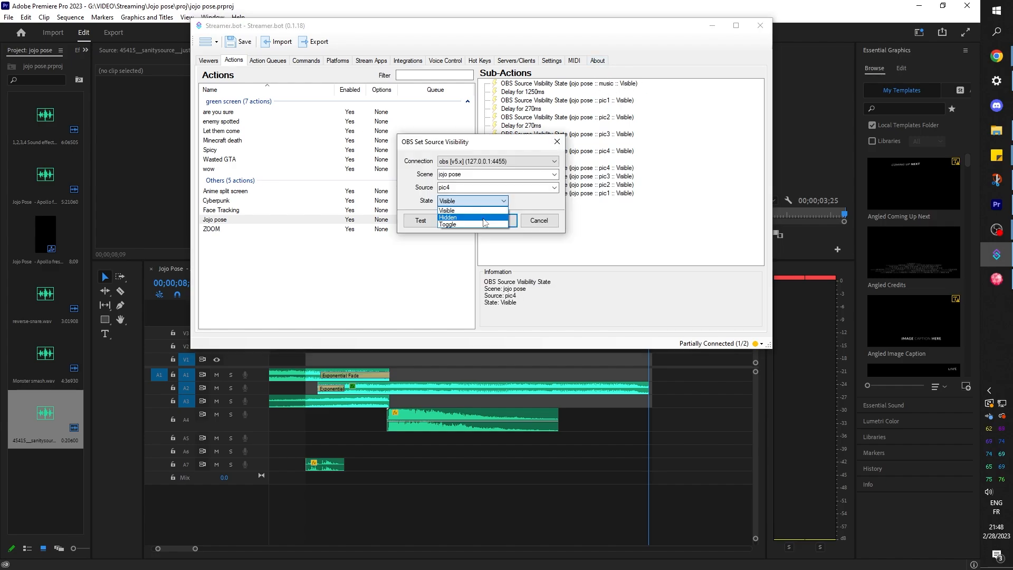
pyautogui.click(484, 217)
pyautogui.click(499, 221)
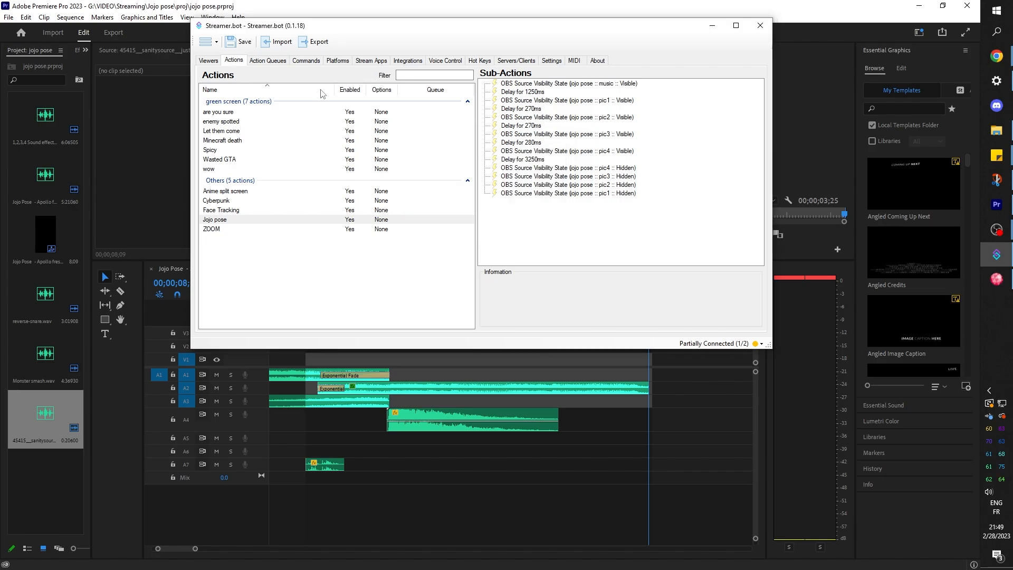
# Start a new Twitch channel point reward and title it Jojo Pose.
pyautogui.click(344, 61)
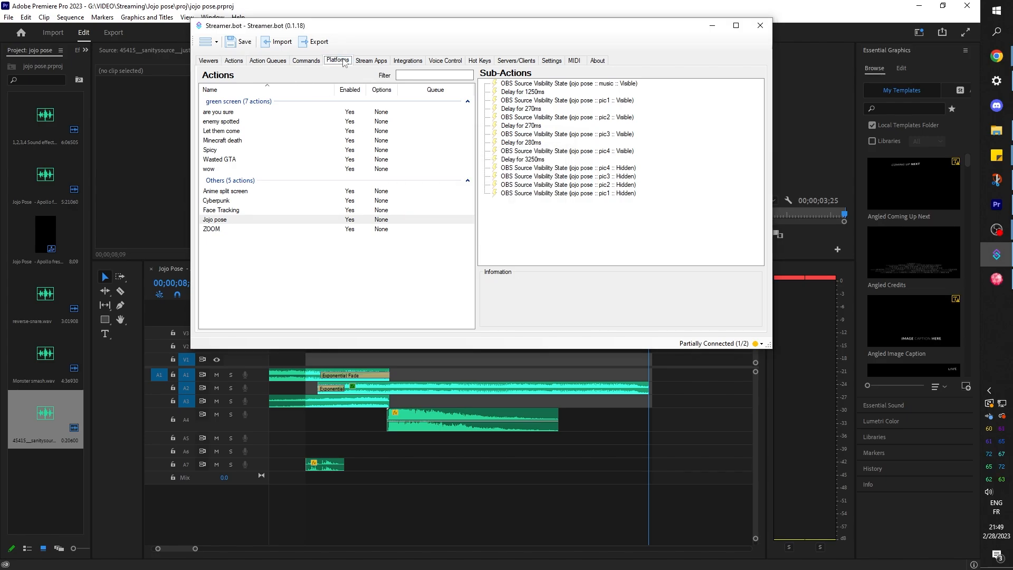
pyautogui.click(251, 88)
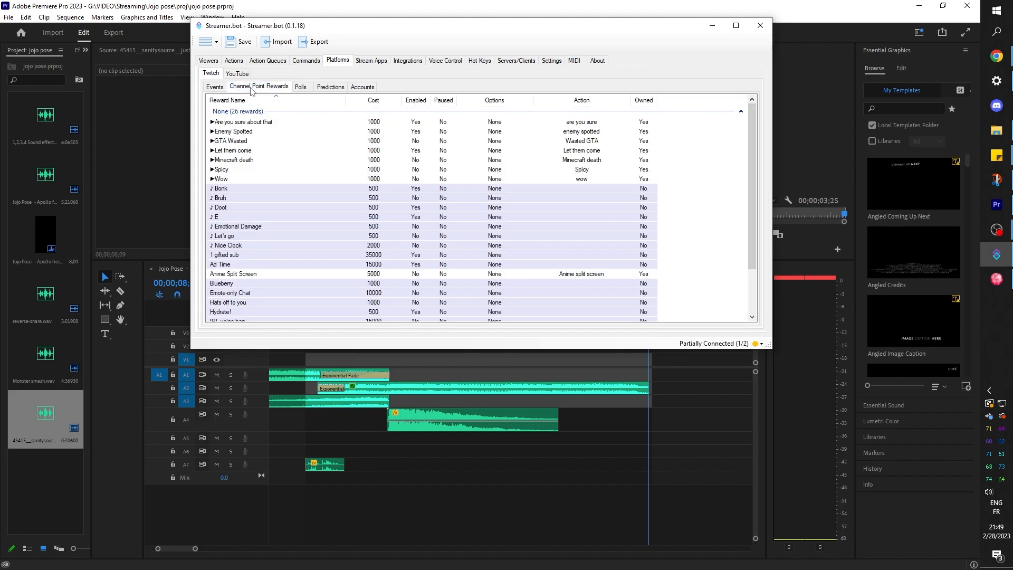
pyautogui.scroll(-3, 672, 189)
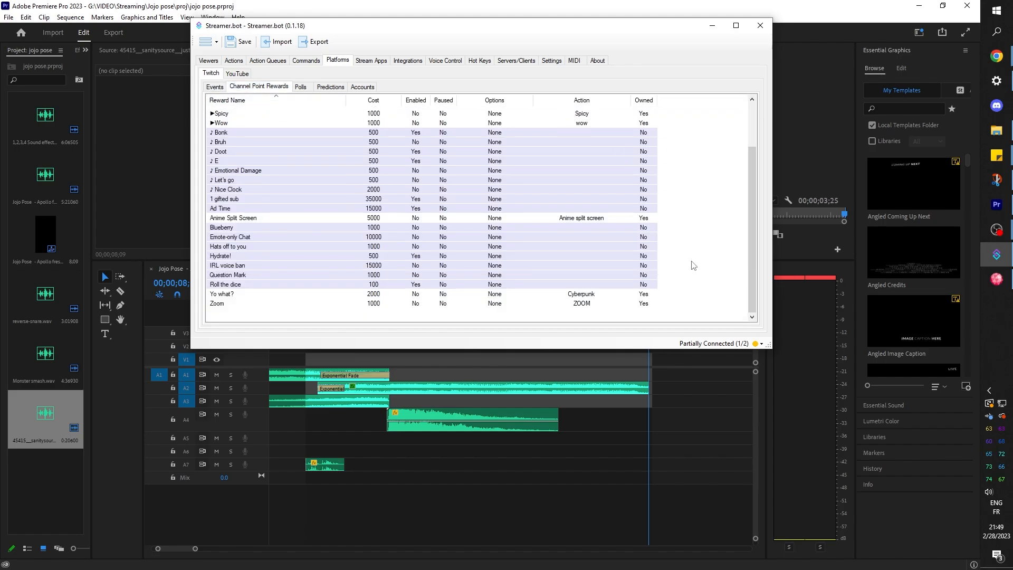
pyautogui.rightClick(339, 316)
pyautogui.click(360, 323)
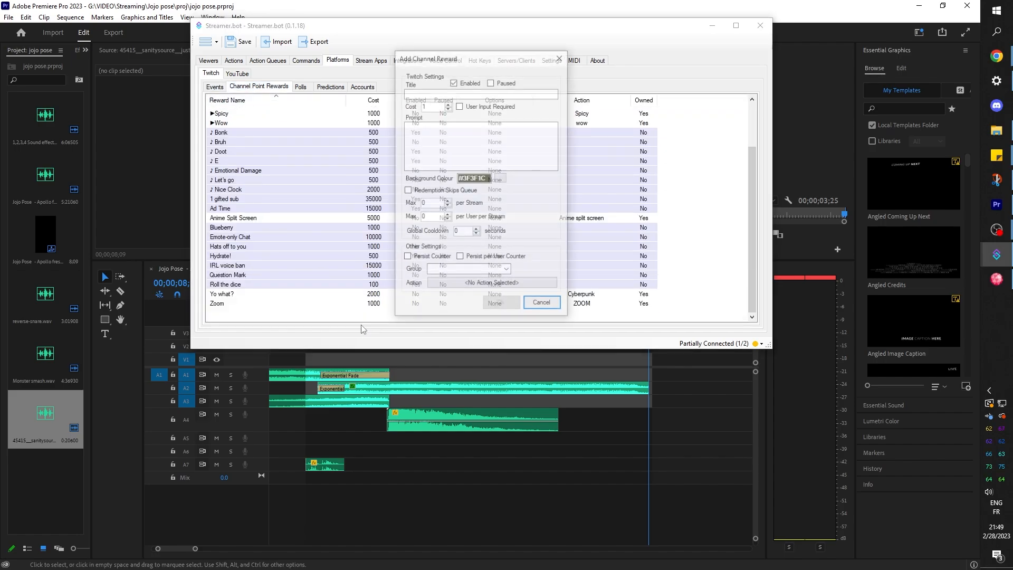
pyautogui.click(429, 92)
pyautogui.write('Jojo Pose')
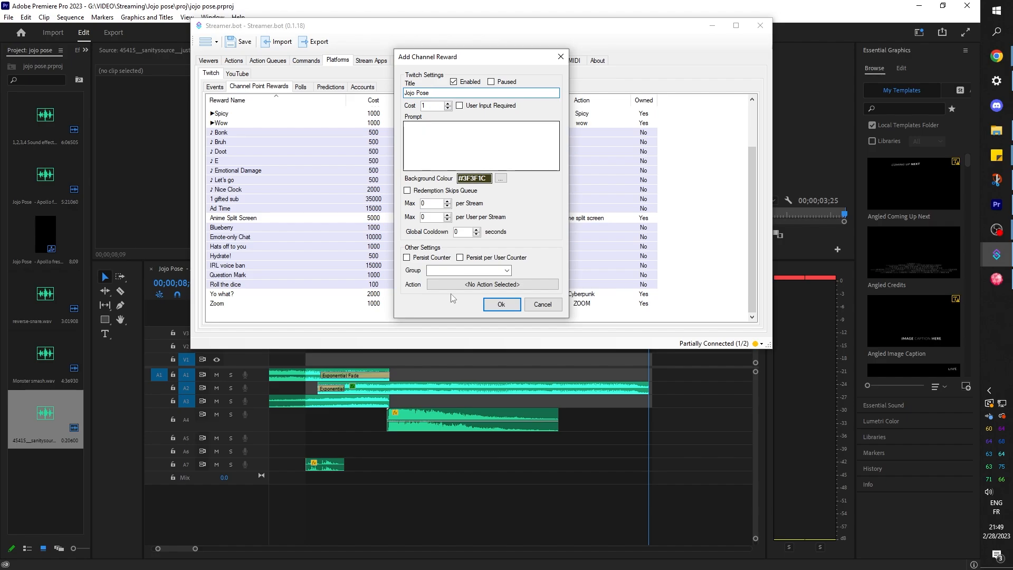
# Assign the Jojo pose action to the new reward and save the reward.
pyautogui.click(478, 285)
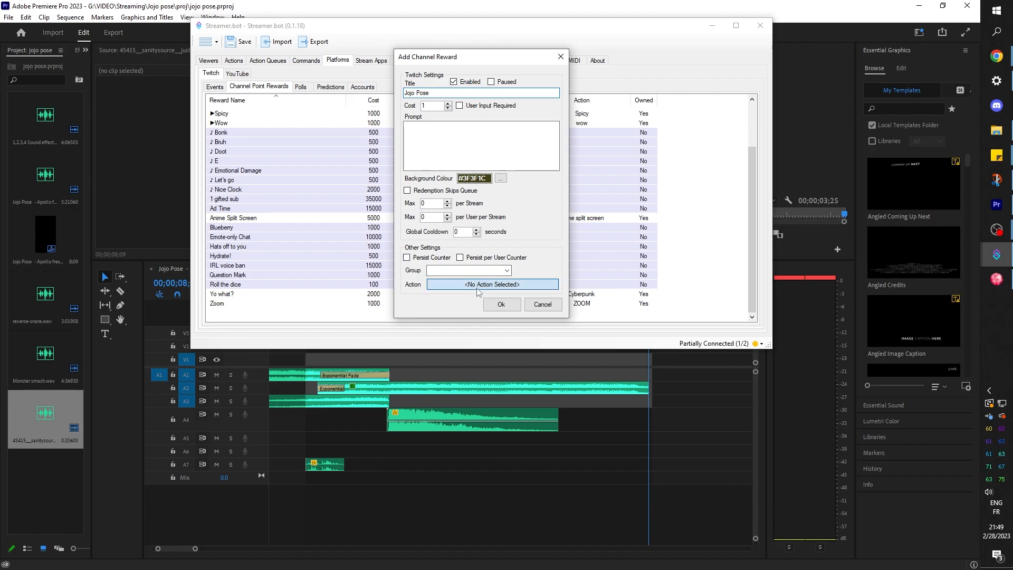
pyautogui.click(392, 225)
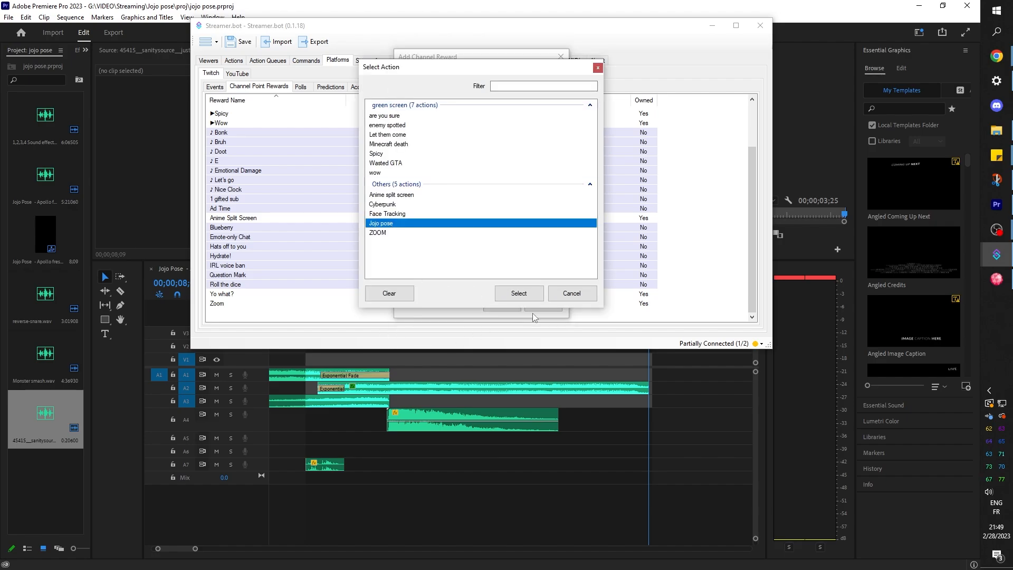
pyautogui.click(519, 294)
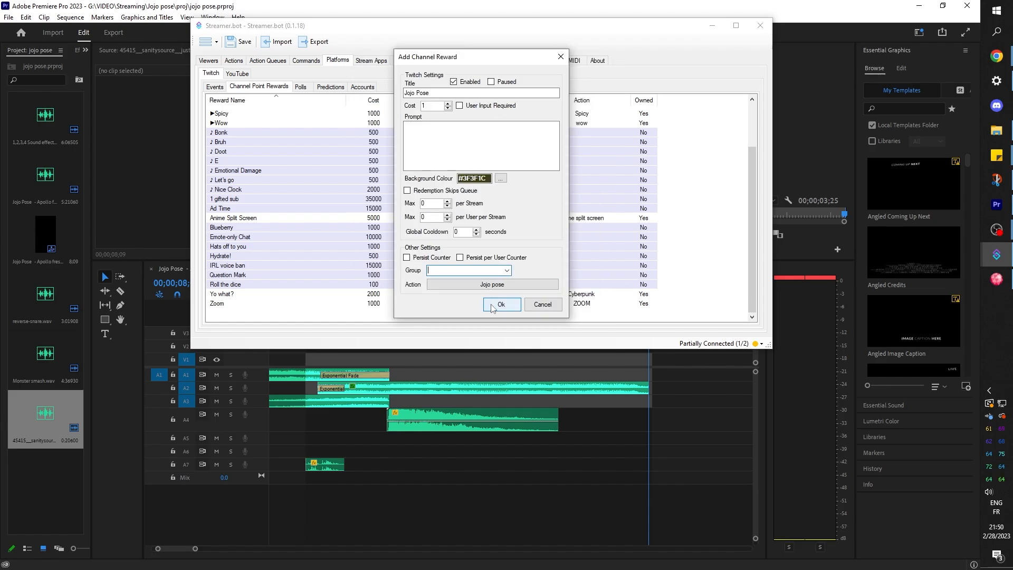
pyautogui.click(502, 304)
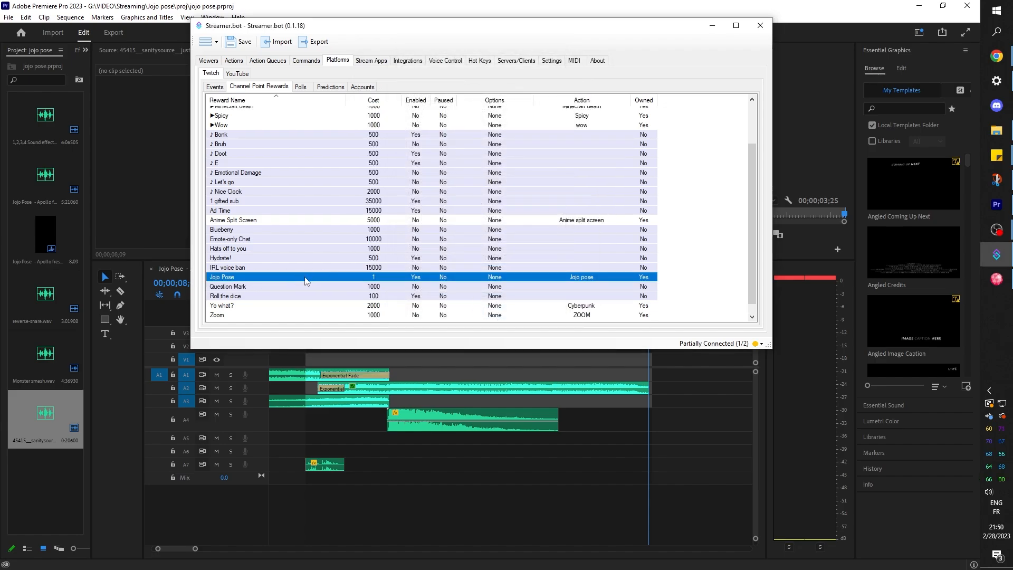
# Switch to OBS and redeem the Jojo Pose reward from the stream chat to test the effect.
pyautogui.moveTo(998, 231)
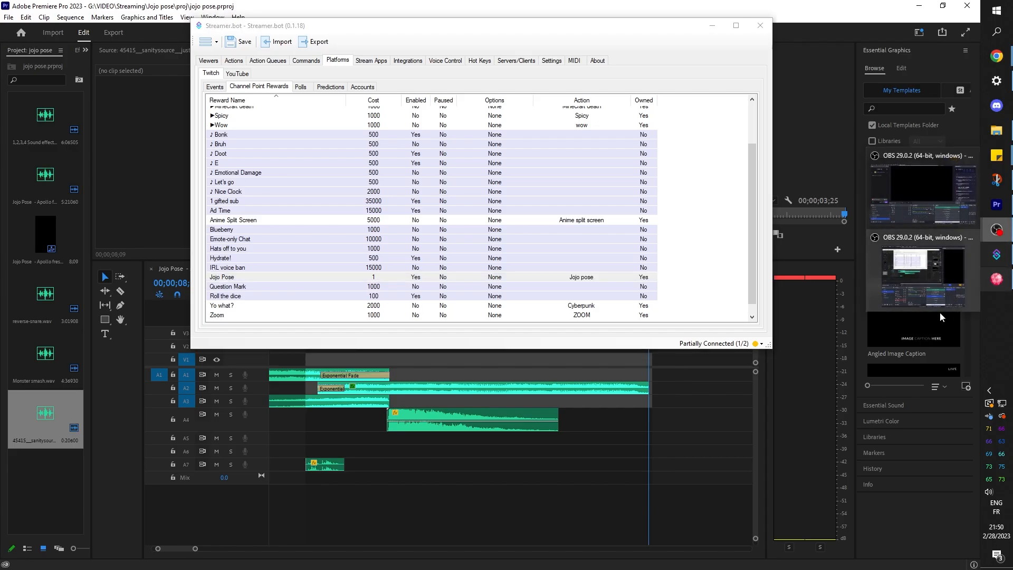
pyautogui.click(939, 309)
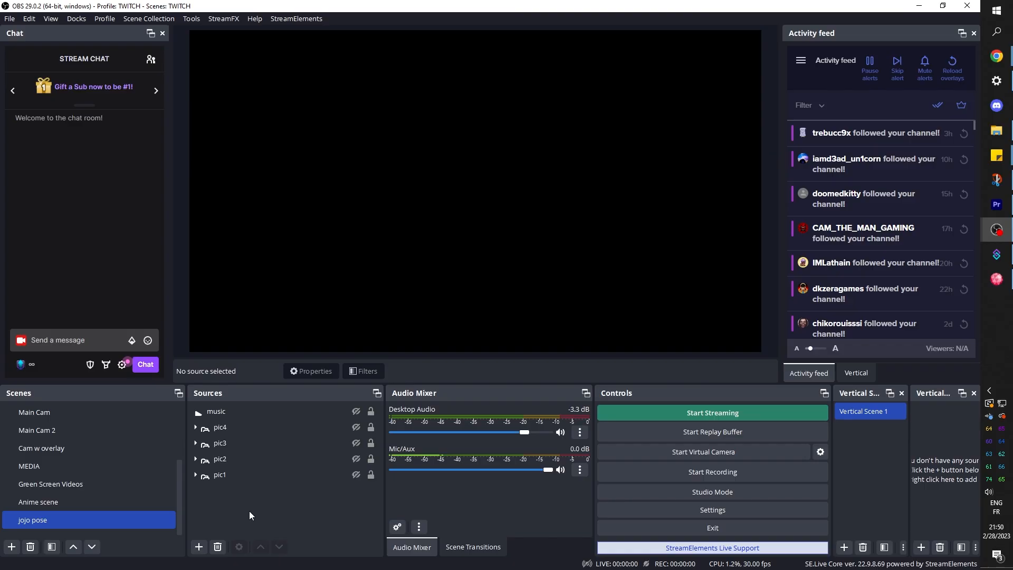
pyautogui.click(20, 368)
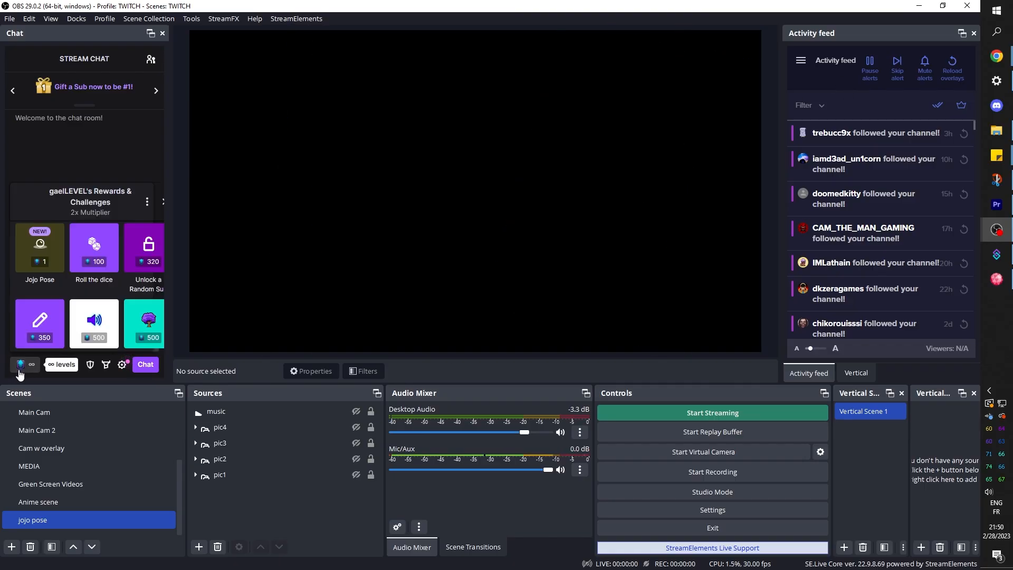
pyautogui.click(43, 250)
pyautogui.click(94, 332)
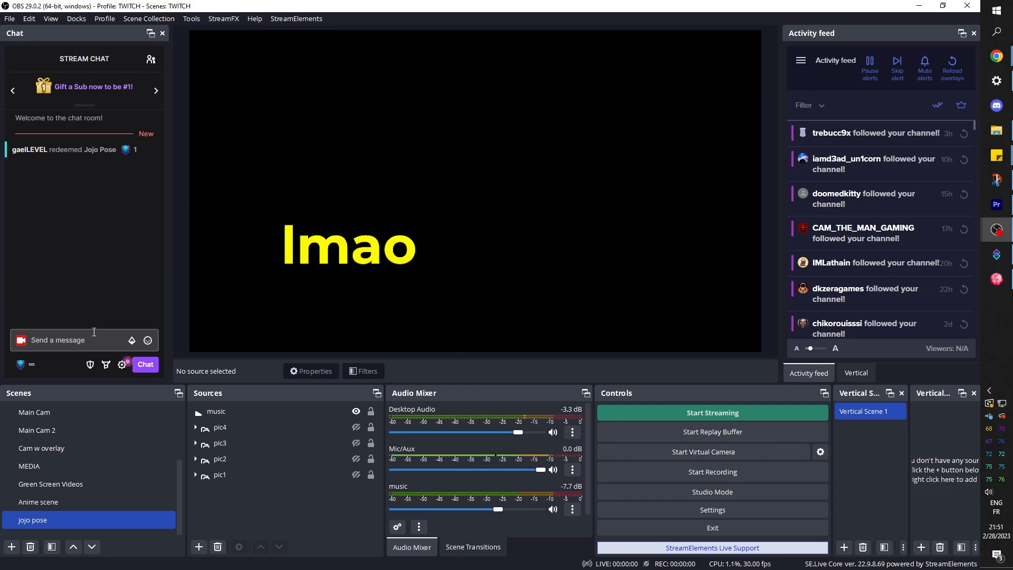
# Switch to Streamer.bot and end the Jojo pose action with a sub-action setting the jojo pose scene's music source to Hidden.
pyautogui.hotkey('alt', 'Tab')
pyautogui.click(259, 63)
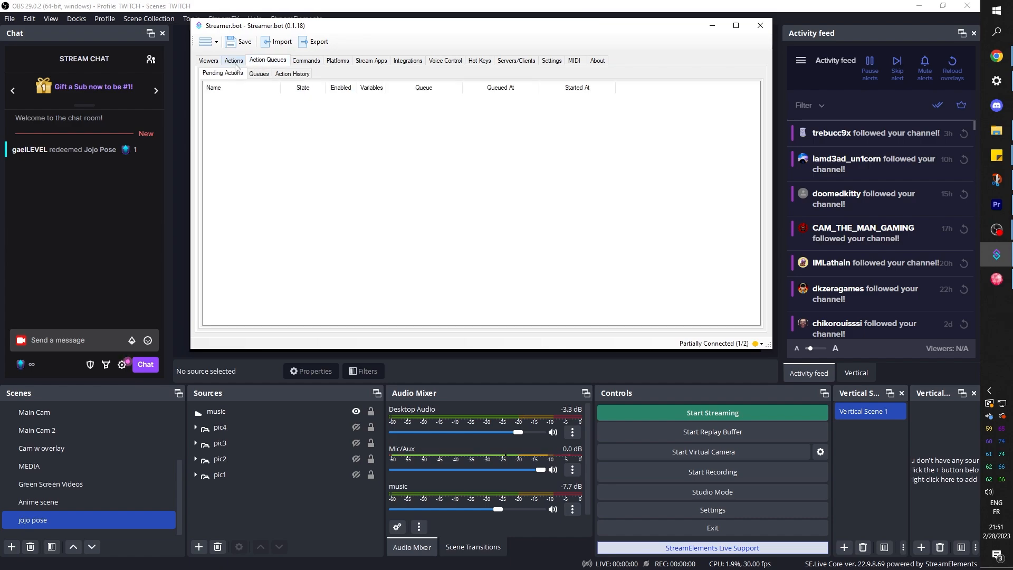
pyautogui.click(235, 62)
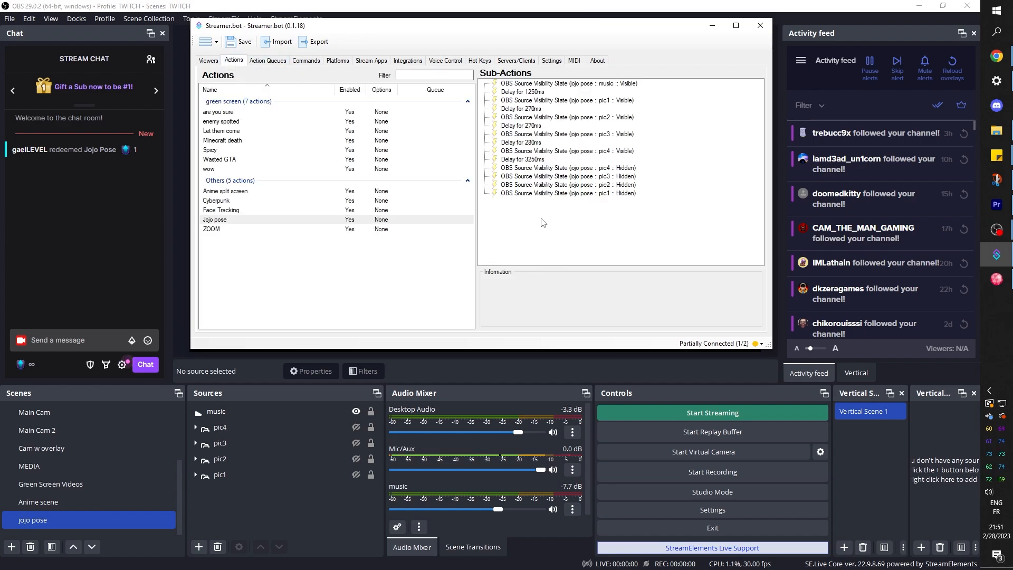
pyautogui.click(756, 90)
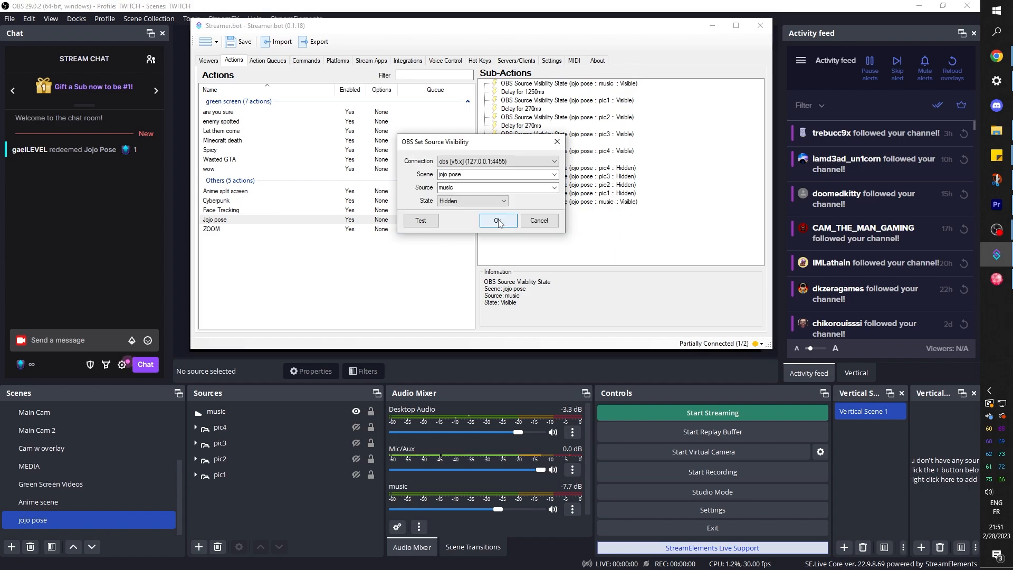
pyautogui.click(498, 220)
pyautogui.click(554, 235)
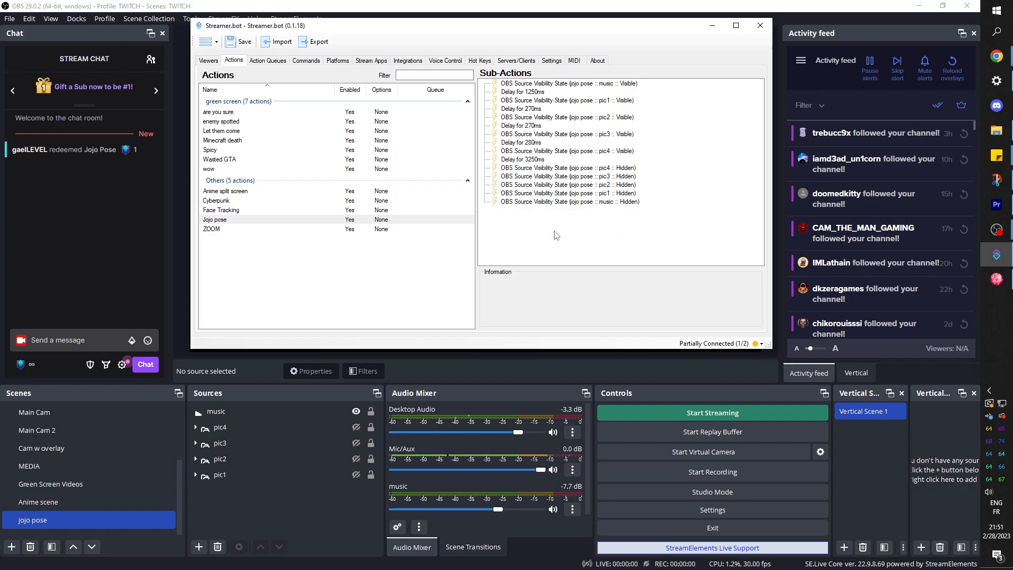
# Switch to Premiere Pro and show audio time units on the Jojo Pose sequence's time ruler.
pyautogui.click(996, 204)
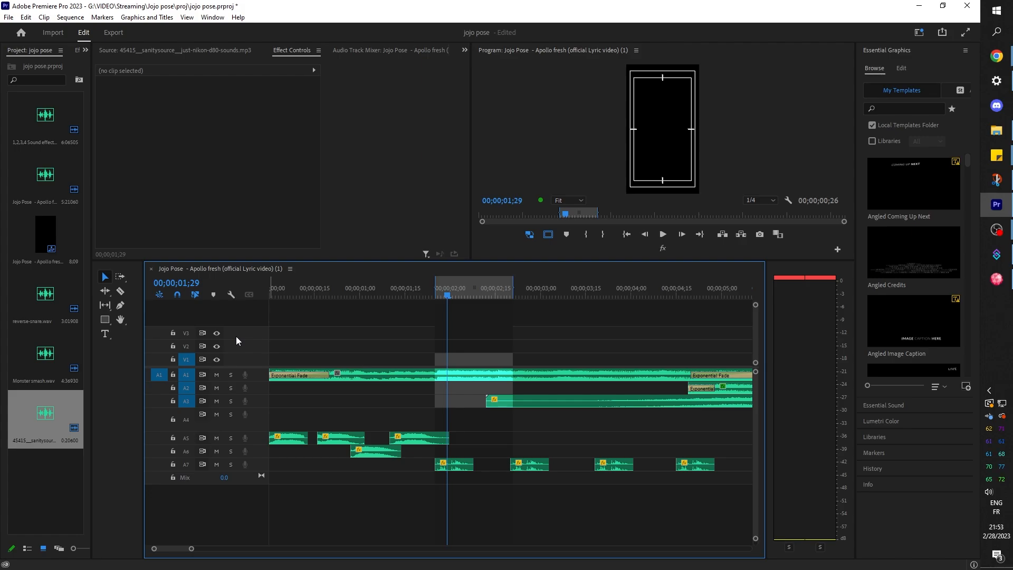
pyautogui.press('Right')
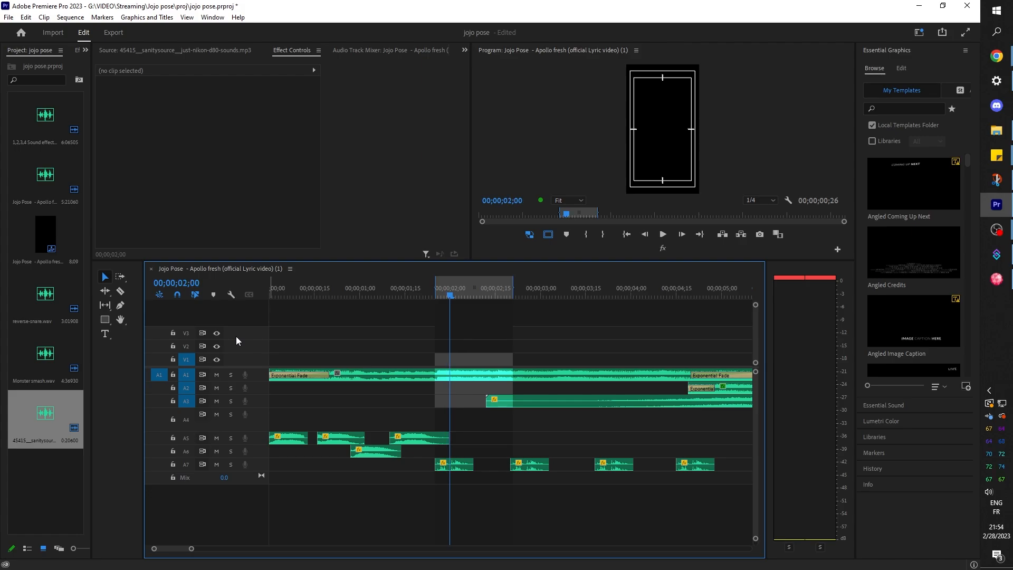
pyautogui.rightClick(347, 292)
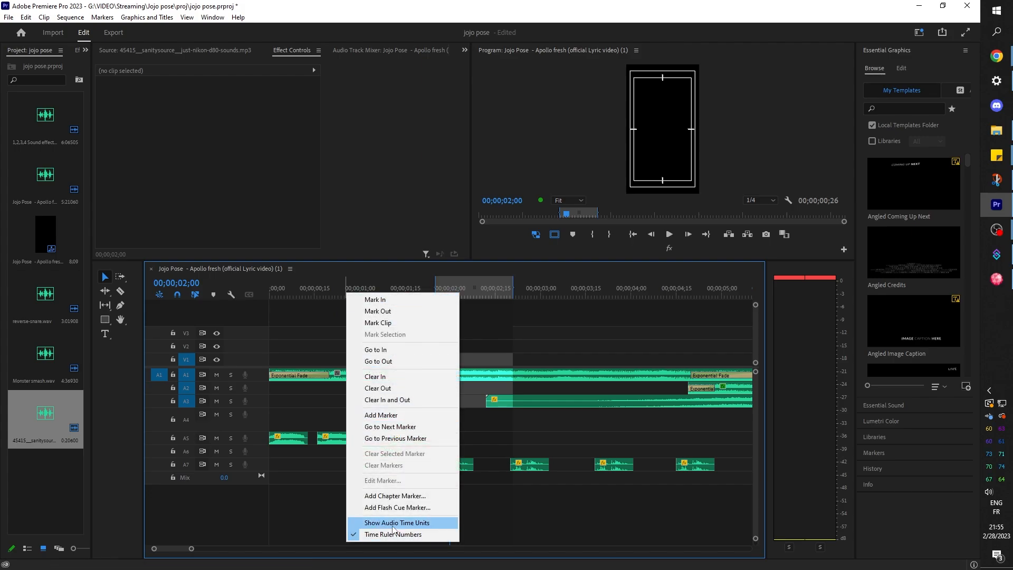
pyautogui.click(435, 524)
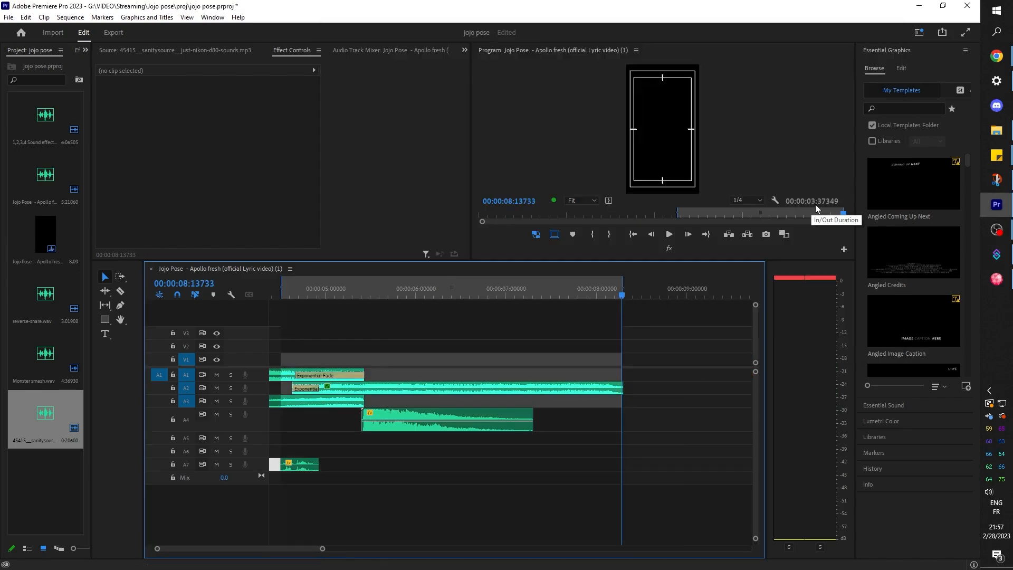
# Review the Jojo pose action's delays in Streamer.bot, and in OBS open the channel rewards to test Jojo Pose again.
pyautogui.hotkey('alt', 'Tab')
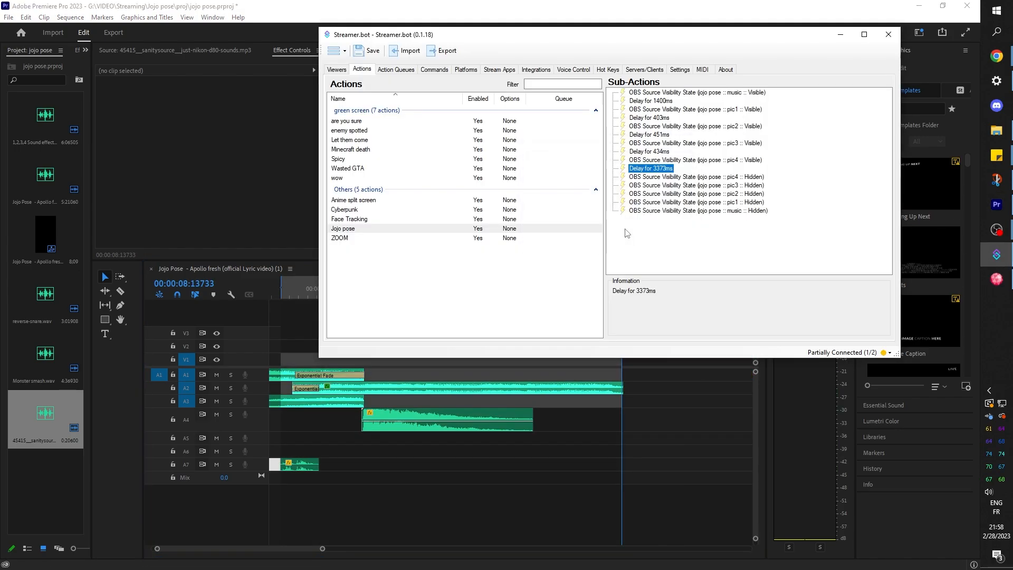
pyautogui.click(997, 229)
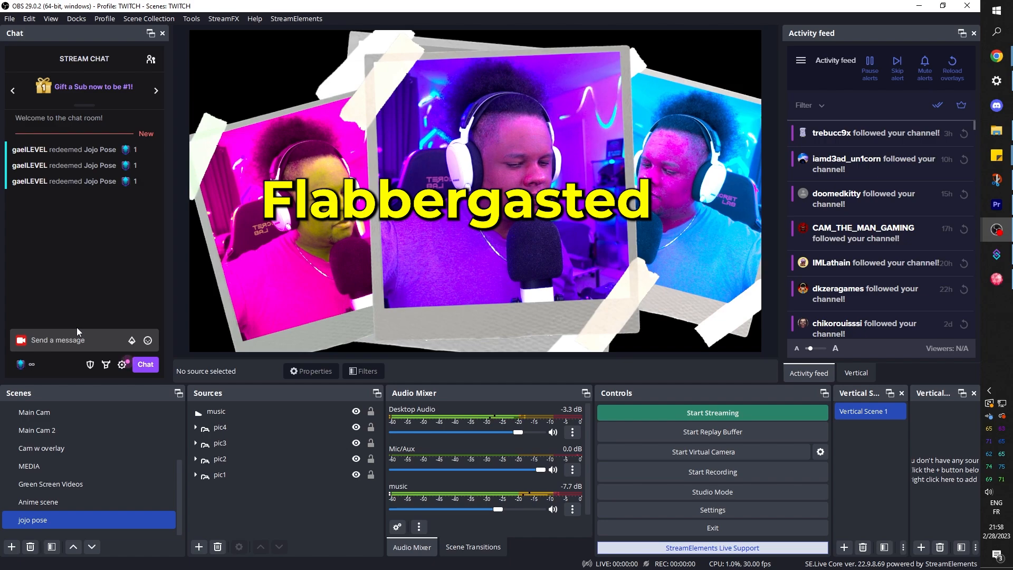
pyautogui.click(21, 364)
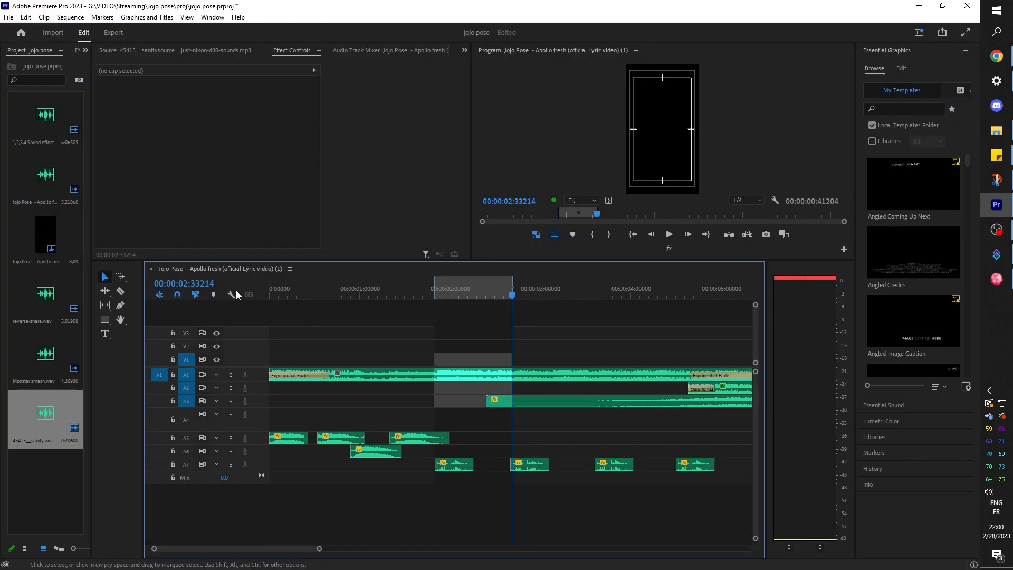
# In Premiere Pro, change the sequence's audio time display format to Milliseconds.
pyautogui.rightClick(209, 284)
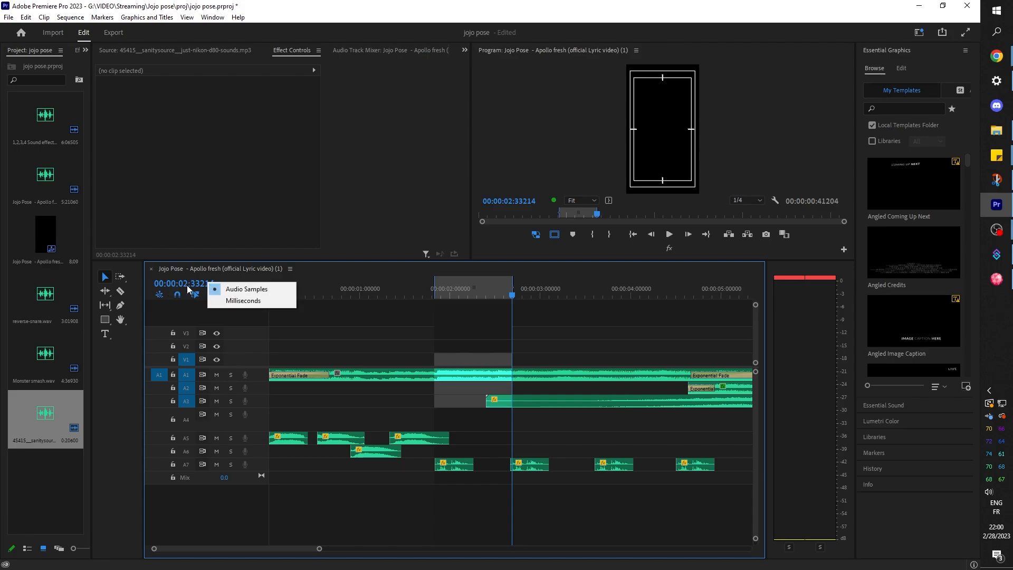
pyautogui.click(244, 302)
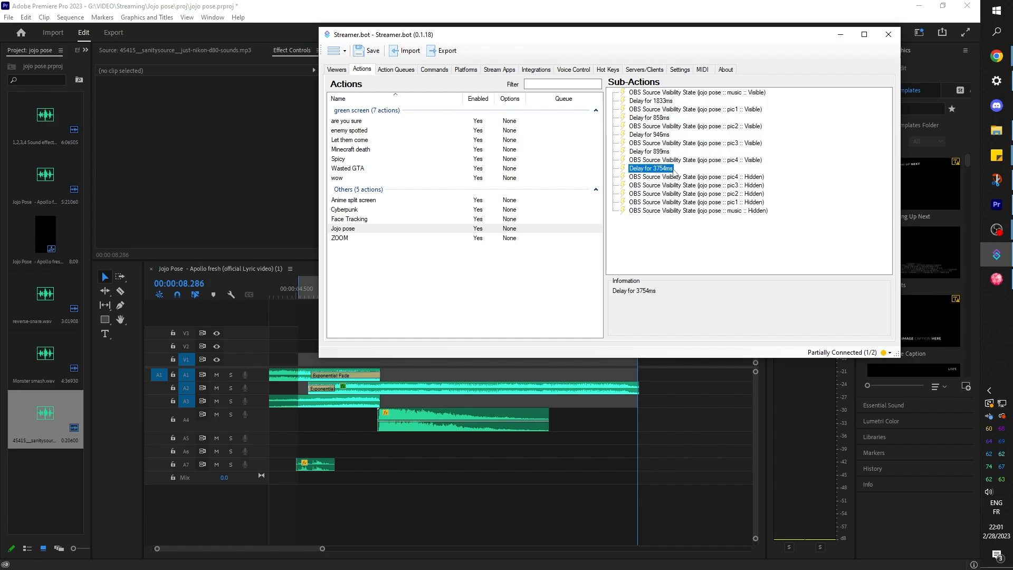
# Switch to OBS and make the pic1 source visible in the jojo pose scene.
pyautogui.click(996, 230)
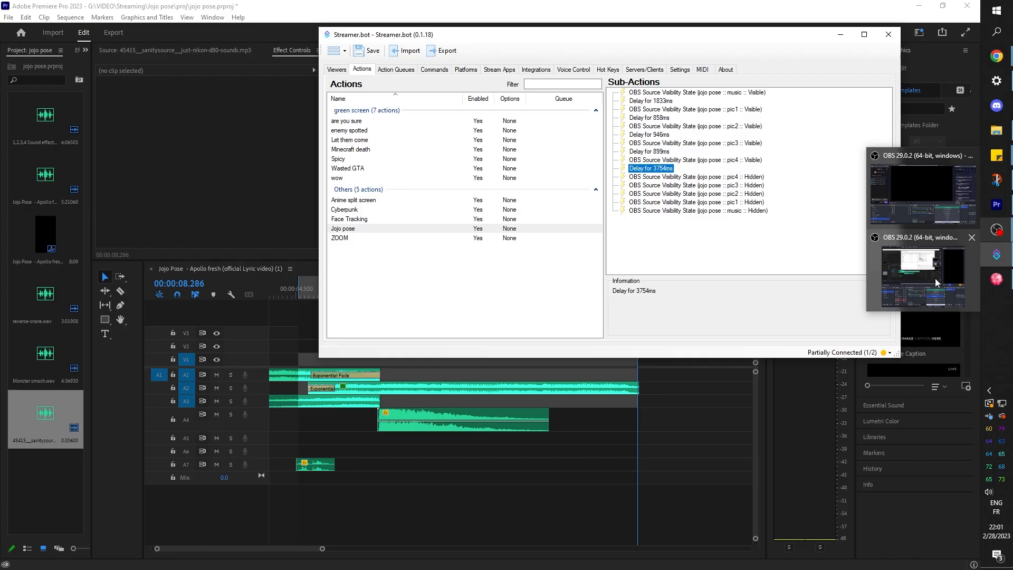
pyautogui.click(909, 186)
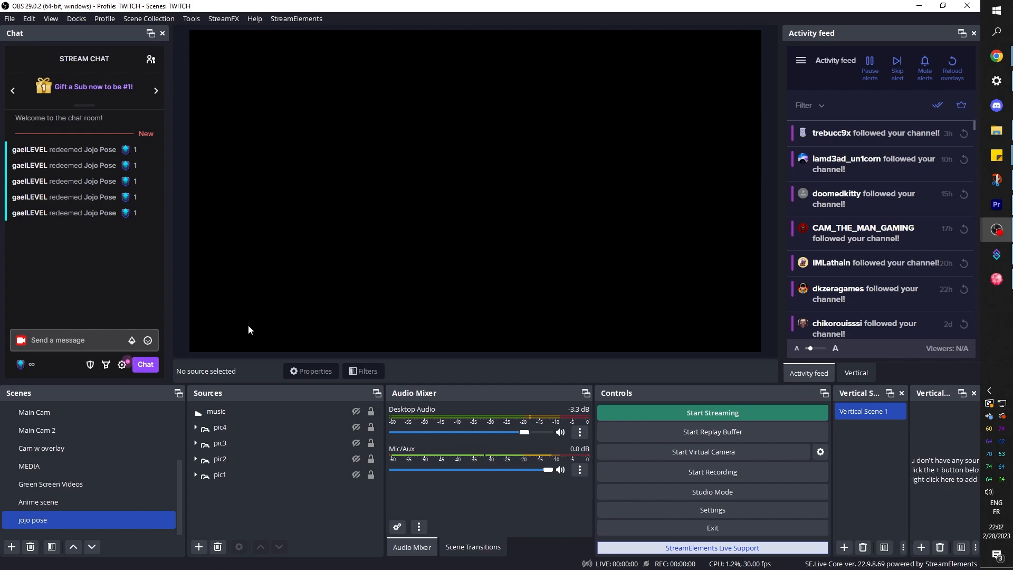
pyautogui.click(357, 475)
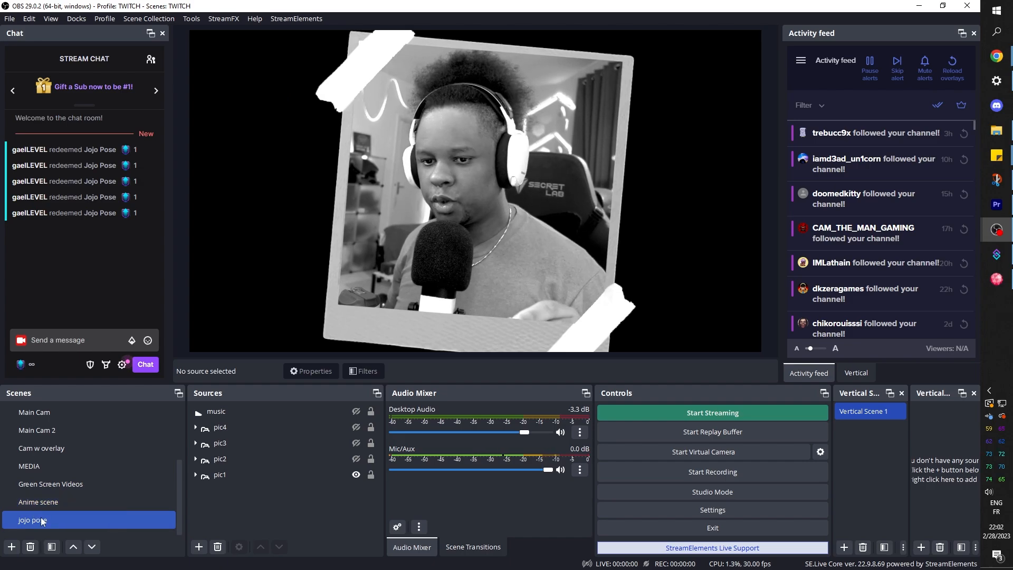
# Add the existing jojo pose scene as a visible source in the FULL scene.
pyautogui.scroll(2, 37, 445)
pyautogui.scroll(2, 46, 460)
pyautogui.click(34, 430)
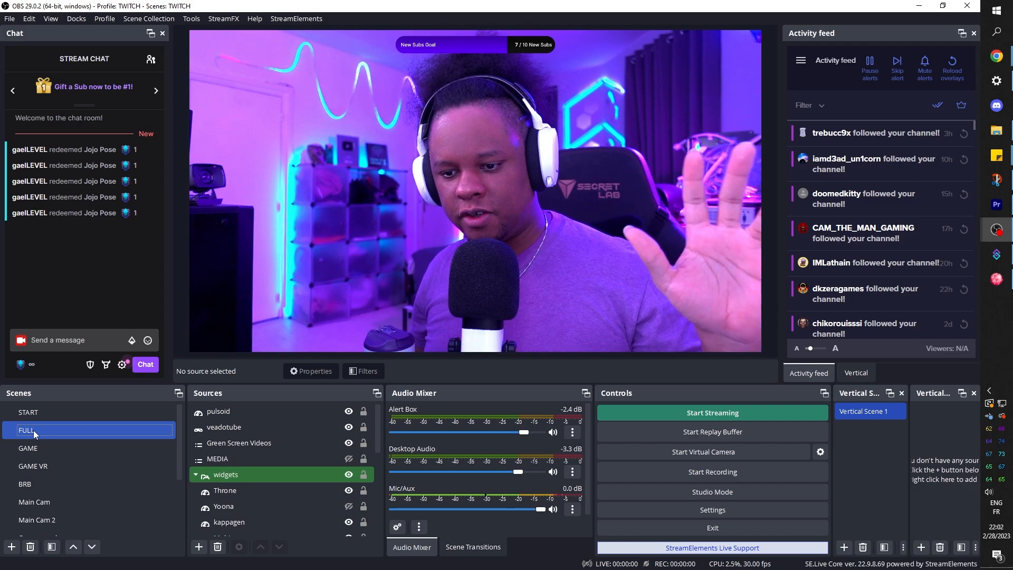
pyautogui.click(199, 547)
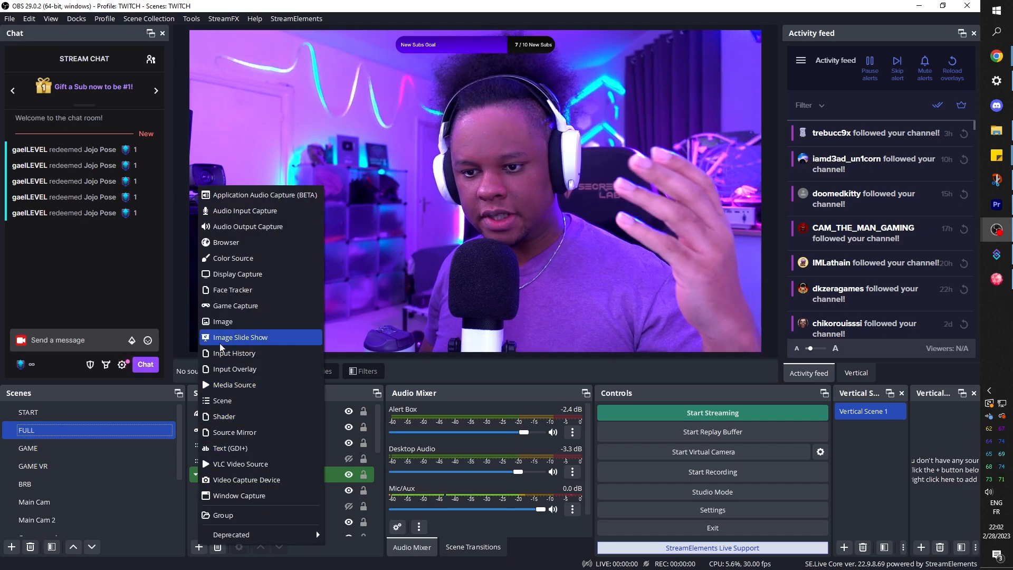
pyautogui.click(262, 402)
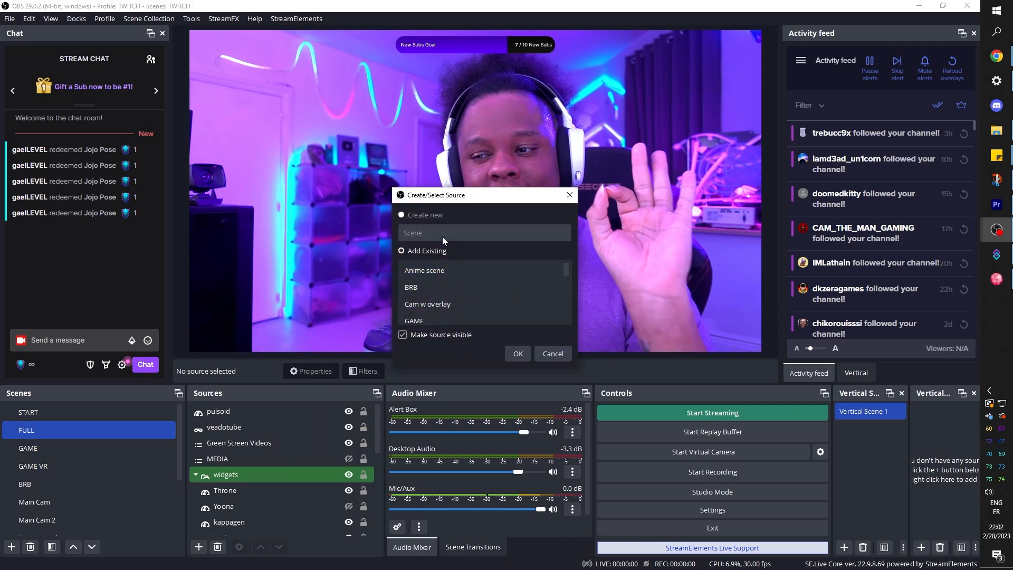
pyautogui.click(467, 285)
pyautogui.scroll(-3, 471, 272)
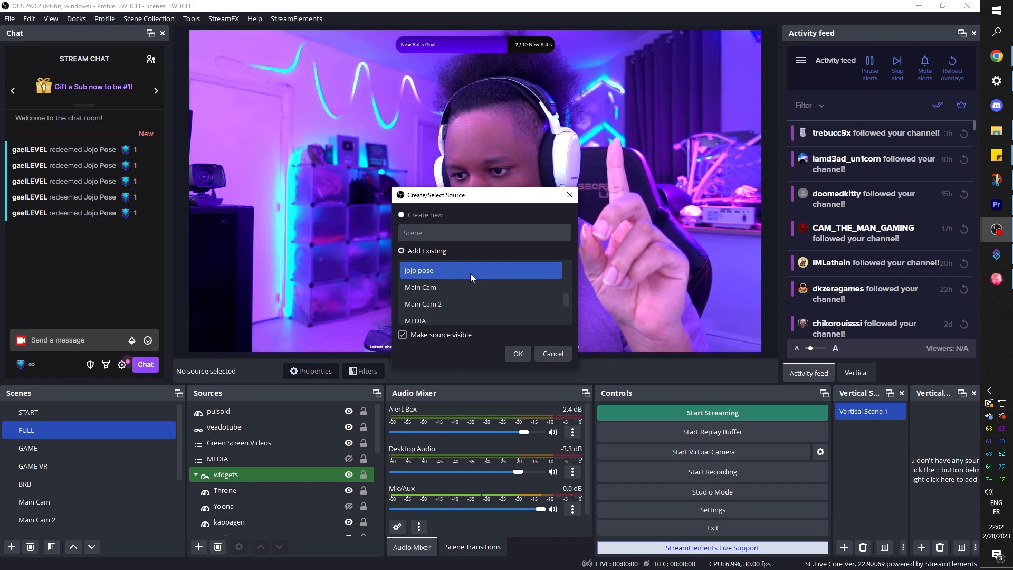
pyautogui.click(439, 271)
pyautogui.click(524, 352)
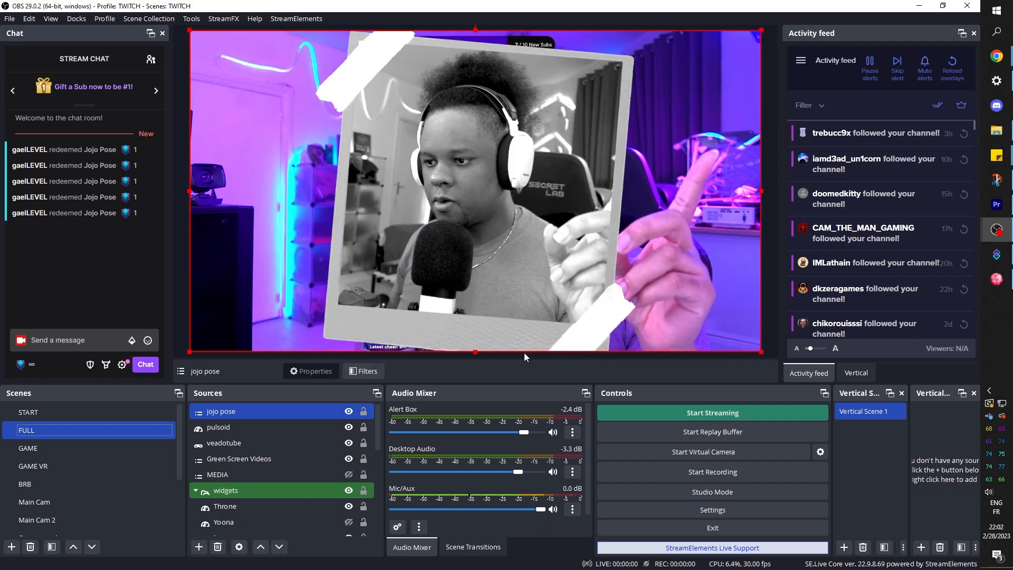
pyautogui.scroll(-2, 58, 472)
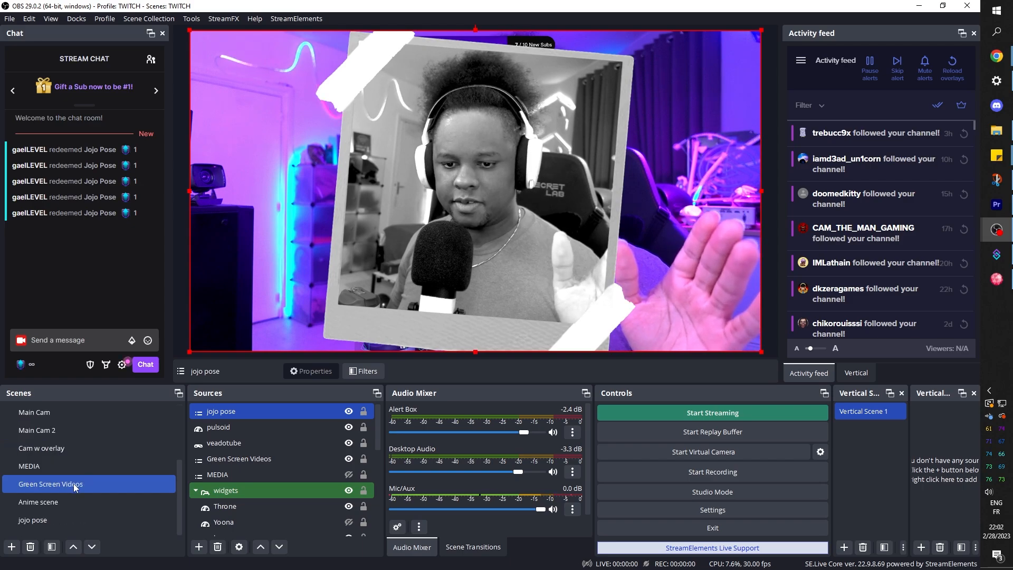
# Hide pic1 in the jojo pose scene, and redeem Jojo Pose with the FULL scene active to test the effect.
pyautogui.click(37, 520)
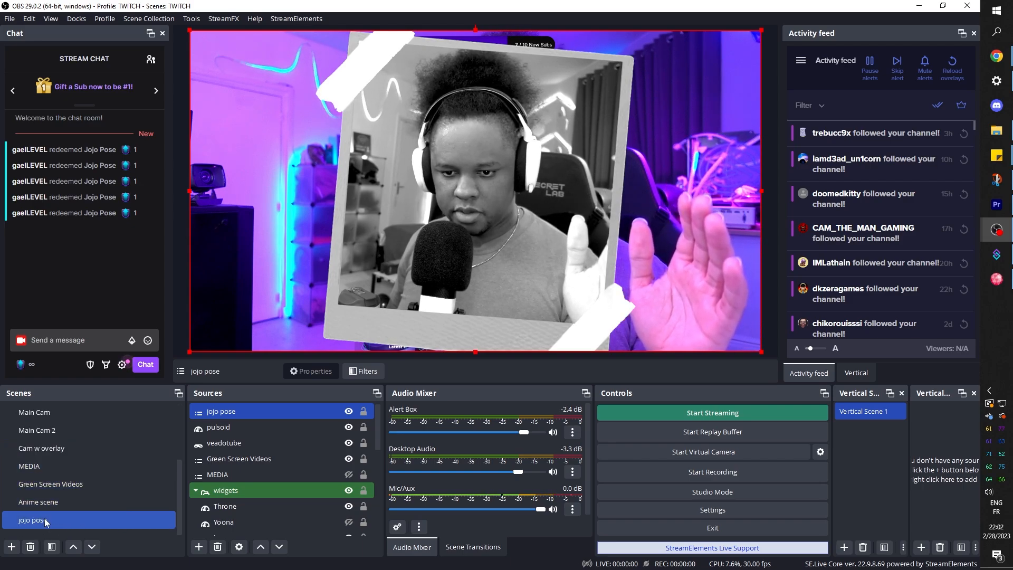
pyautogui.click(356, 475)
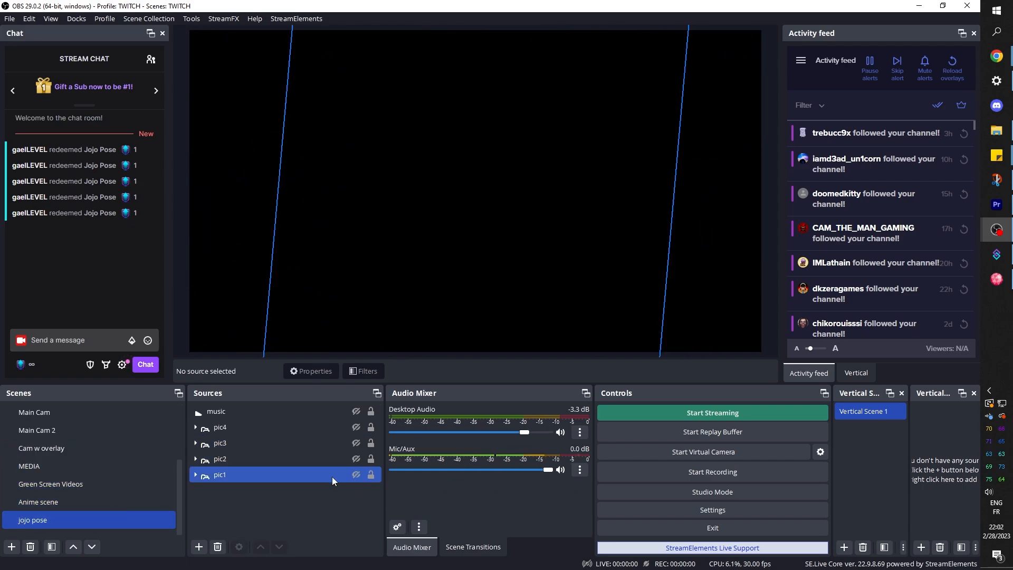
pyautogui.scroll(2, 100, 446)
pyautogui.click(56, 430)
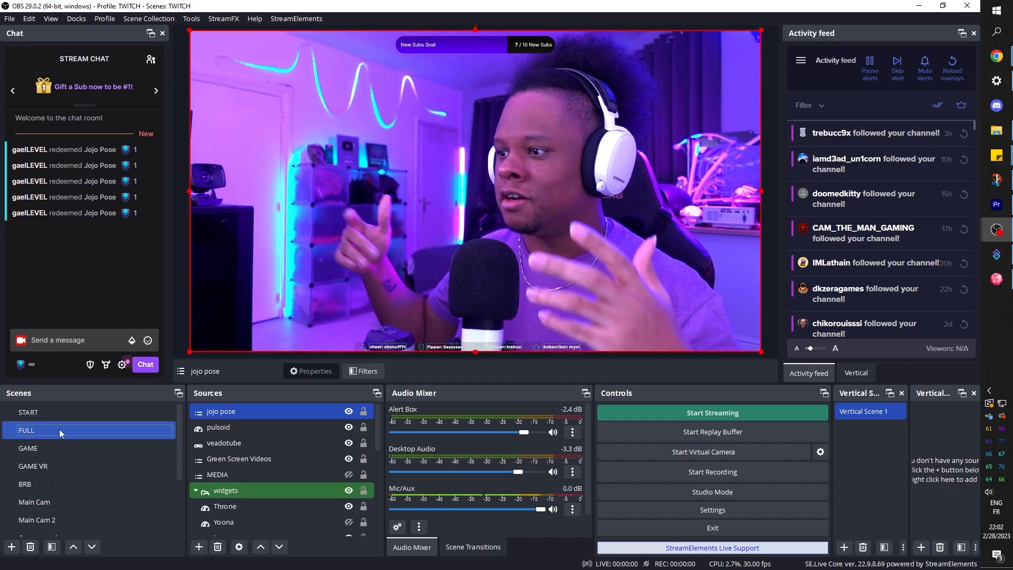
pyautogui.click(58, 442)
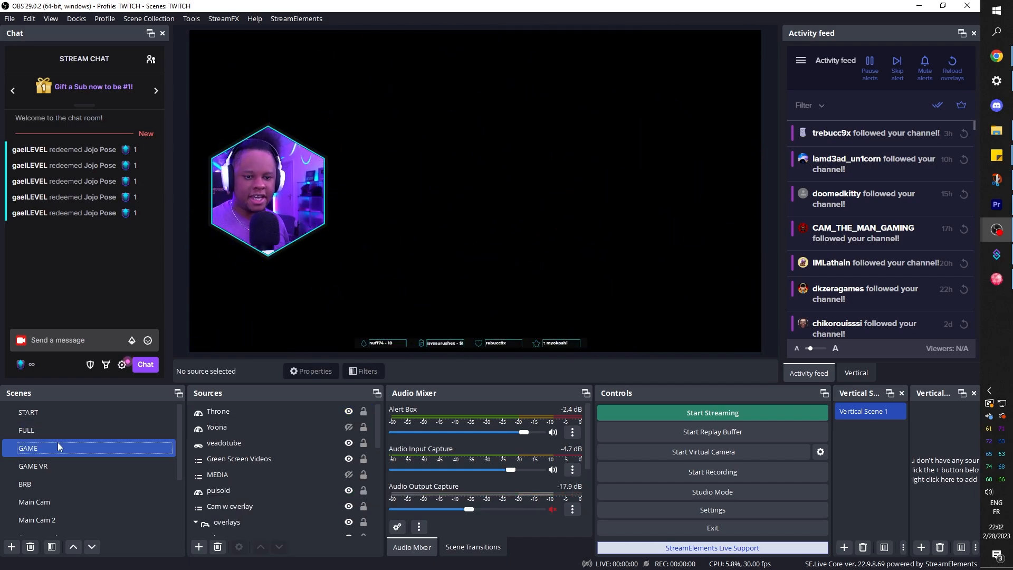
pyautogui.click(52, 432)
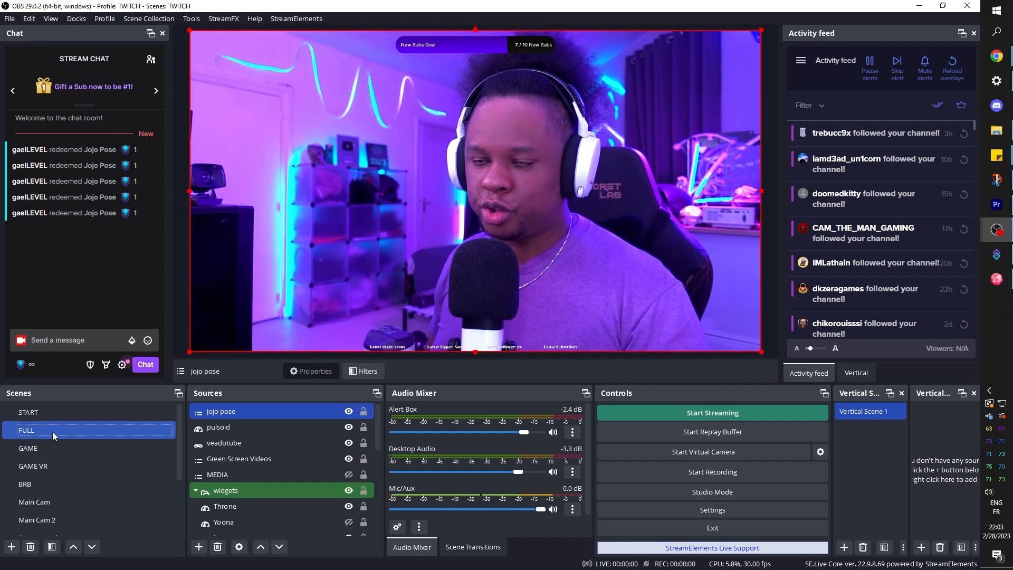
pyautogui.click(21, 365)
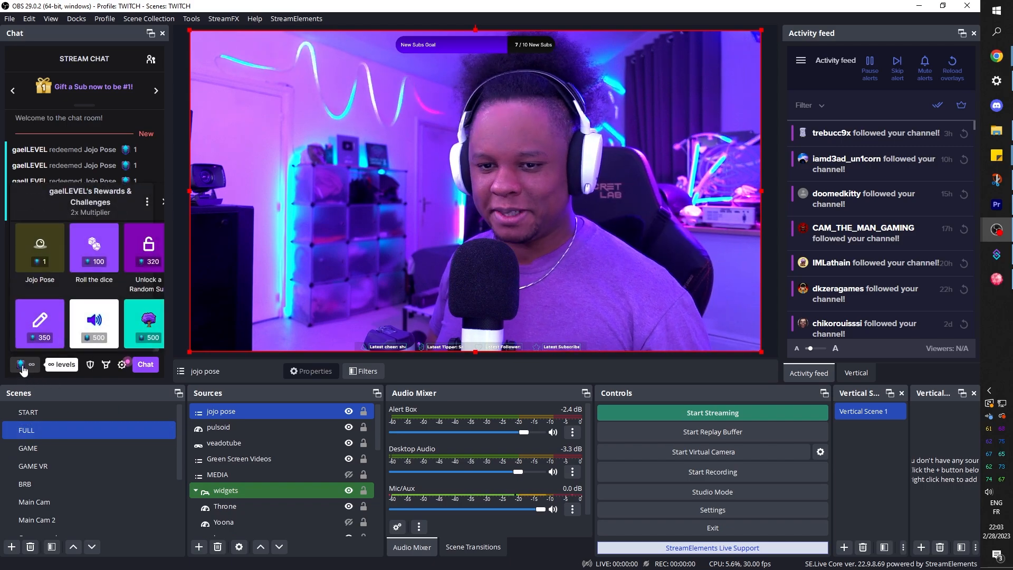
pyautogui.click(44, 250)
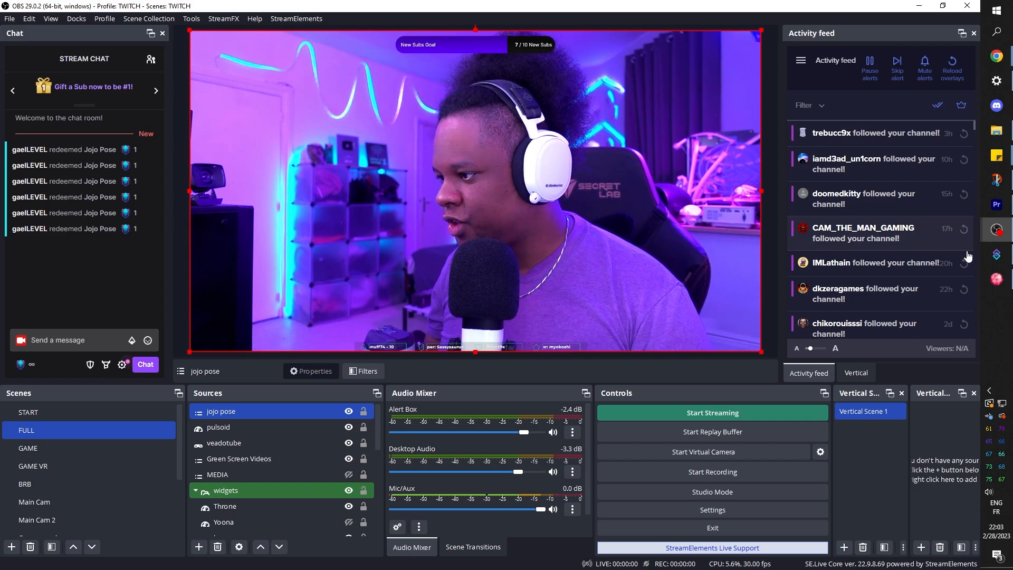
# Add a Move Source filter named "pic finale 1" to the jojo pose scene.
pyautogui.click(995, 257)
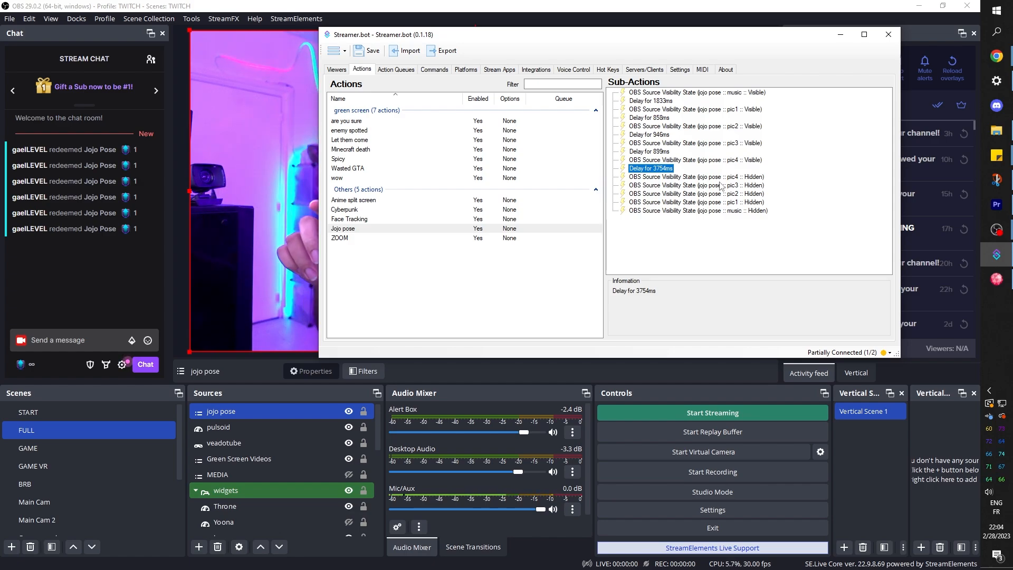
pyautogui.click(46, 522)
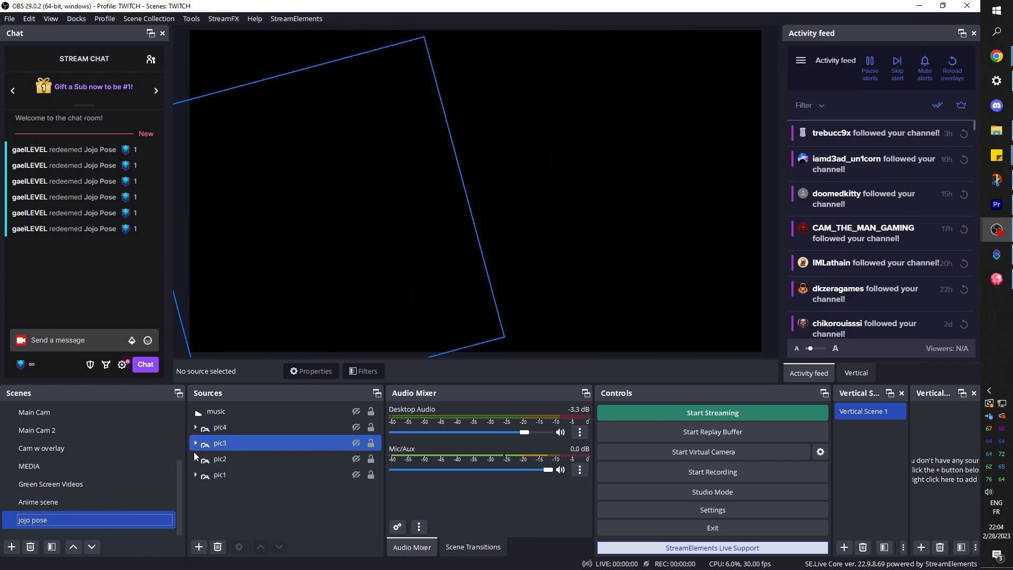
pyautogui.rightClick(43, 519)
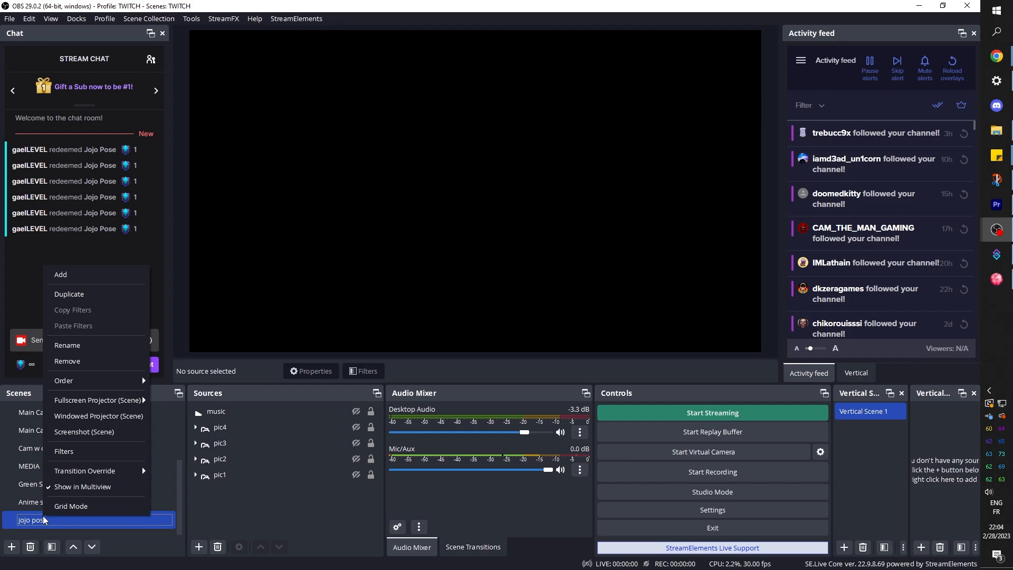
pyautogui.click(84, 454)
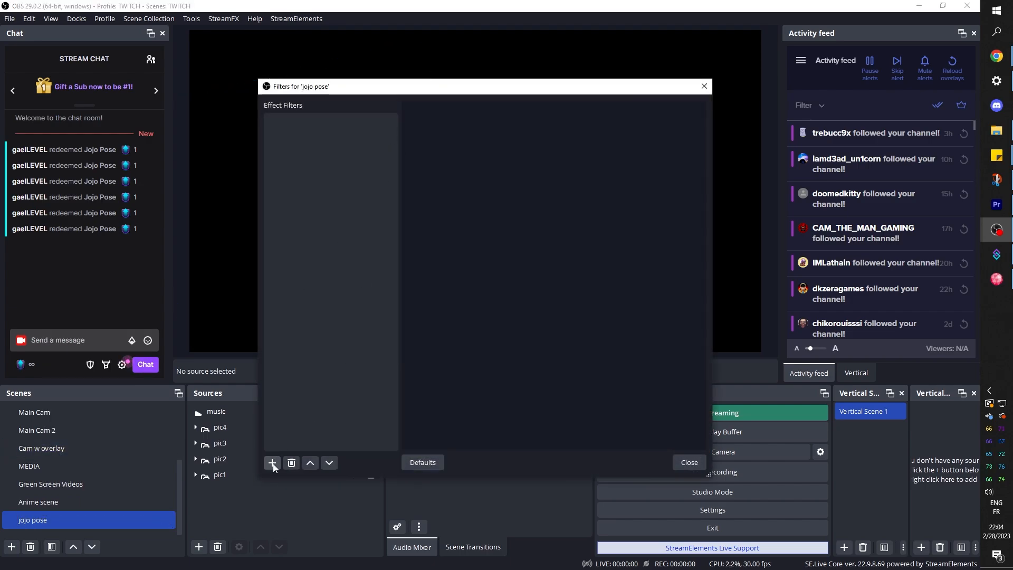
pyautogui.click(273, 463)
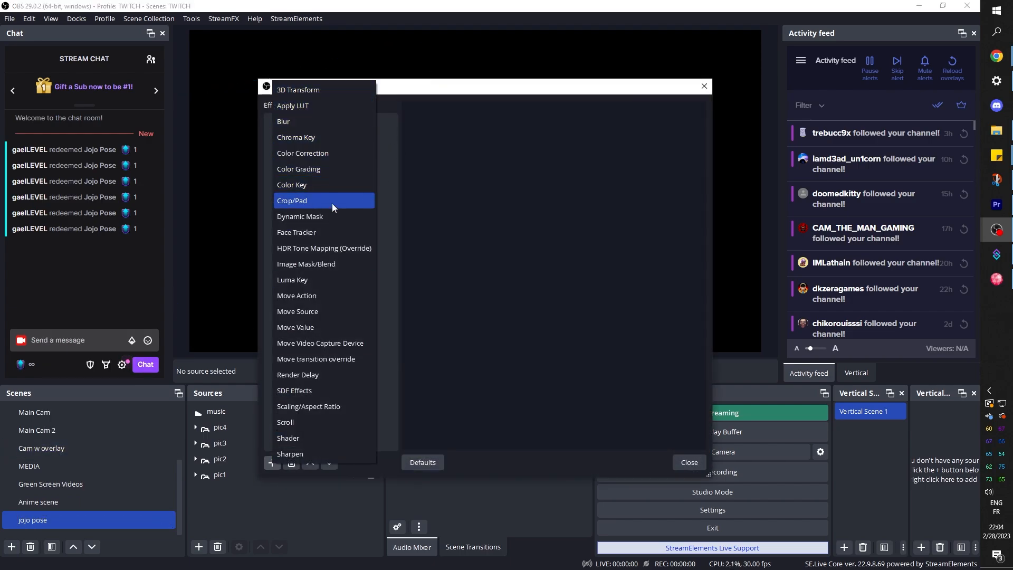
pyautogui.click(315, 311)
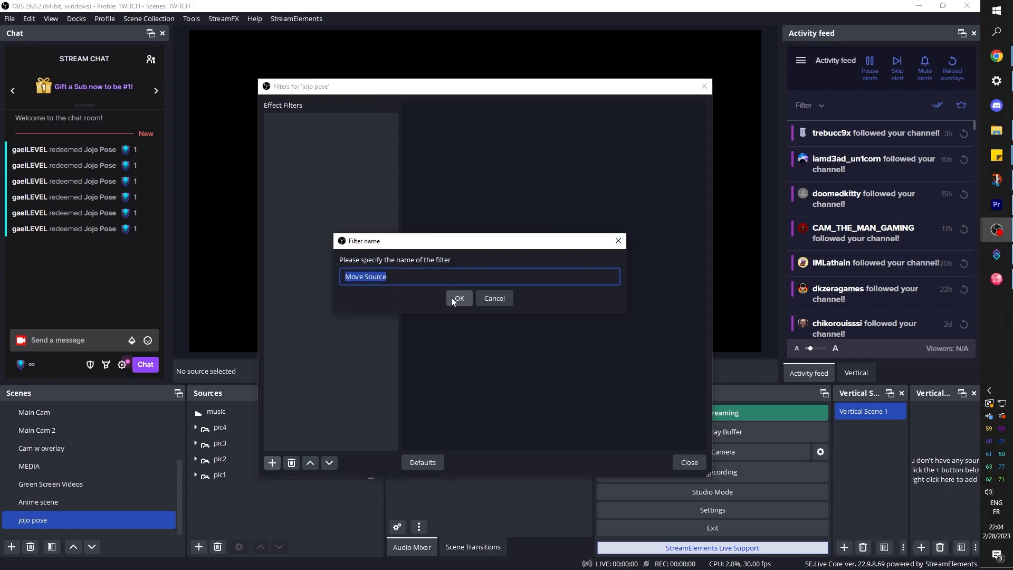
pyautogui.write('pic finale 1')
pyautogui.click(452, 298)
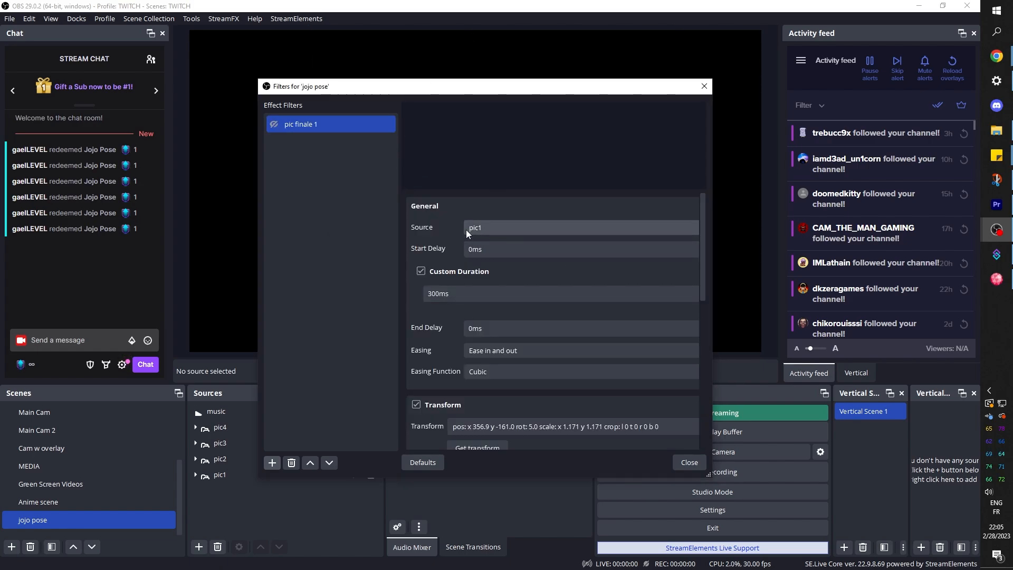
# Capture pic1's current transform in the pic finale 1 filter and briefly preview the source.
pyautogui.moveTo(403, 83); pyautogui.dragTo(558, 55)
pyautogui.scroll(-3, 555, 394)
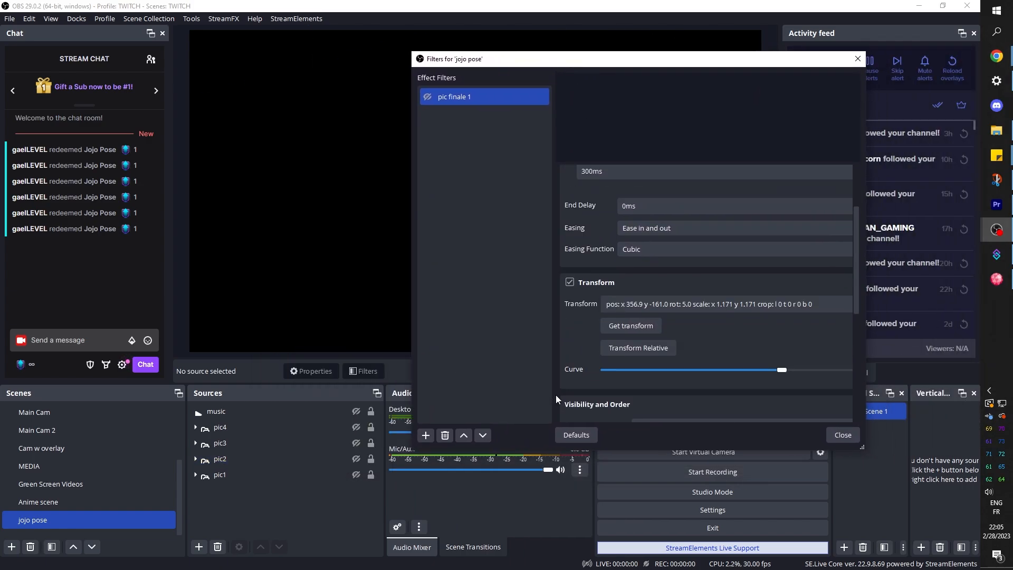
pyautogui.click(607, 326)
pyautogui.click(354, 475)
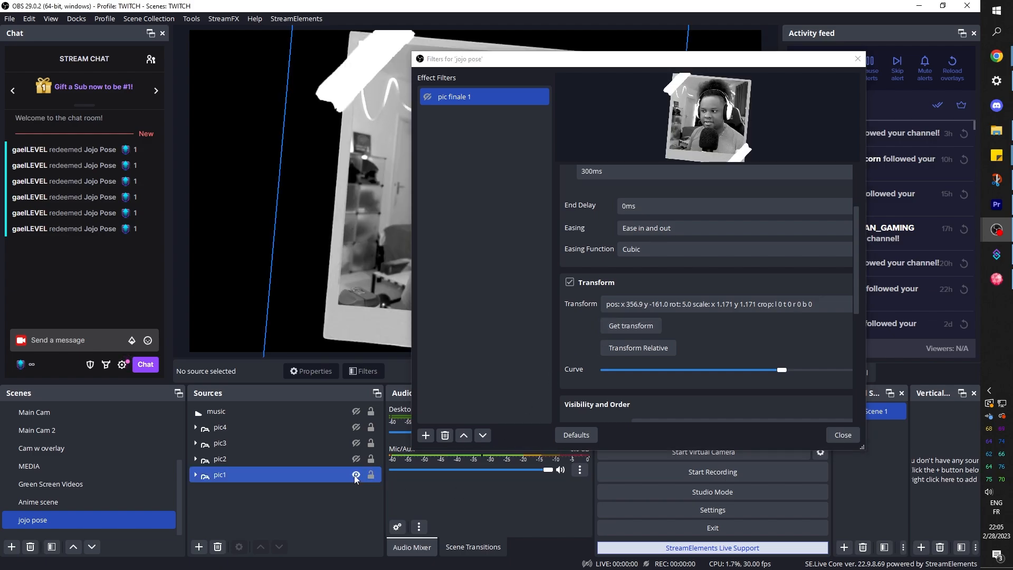
pyautogui.click(356, 475)
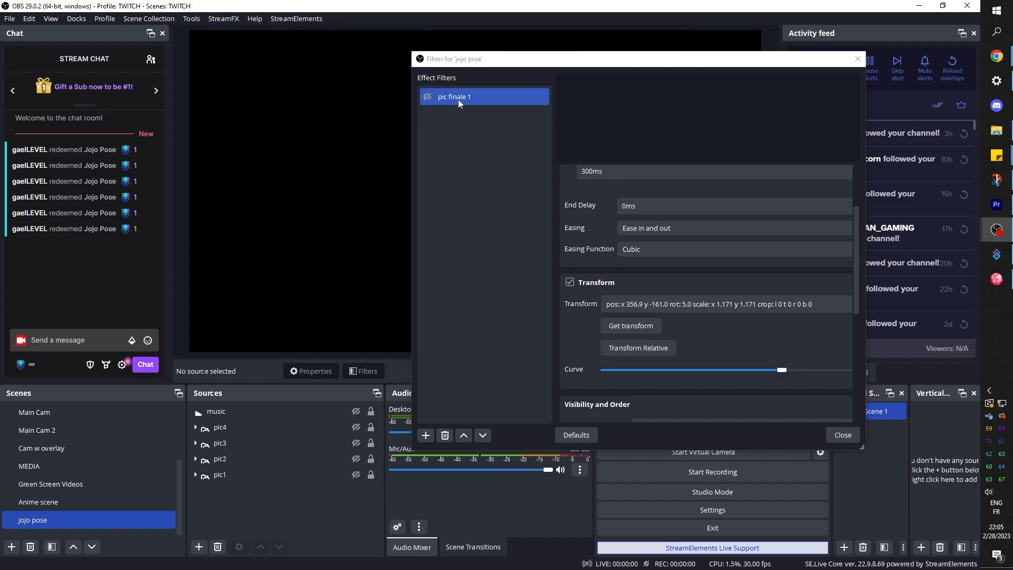
# Duplicate the pic finale 1 filter under the name "pic big 1 2".
pyautogui.rightClick(454, 96)
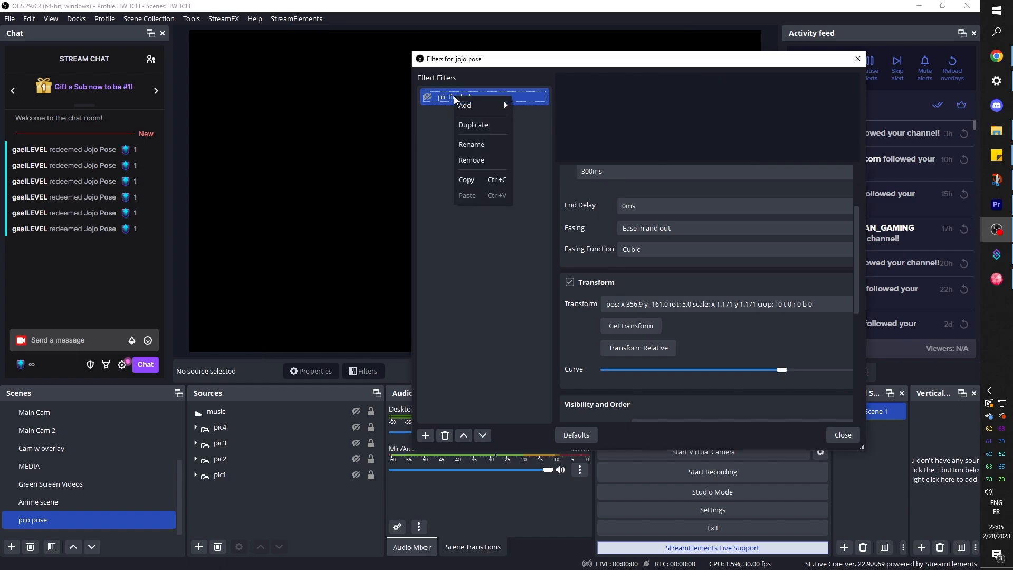
pyautogui.click(466, 126)
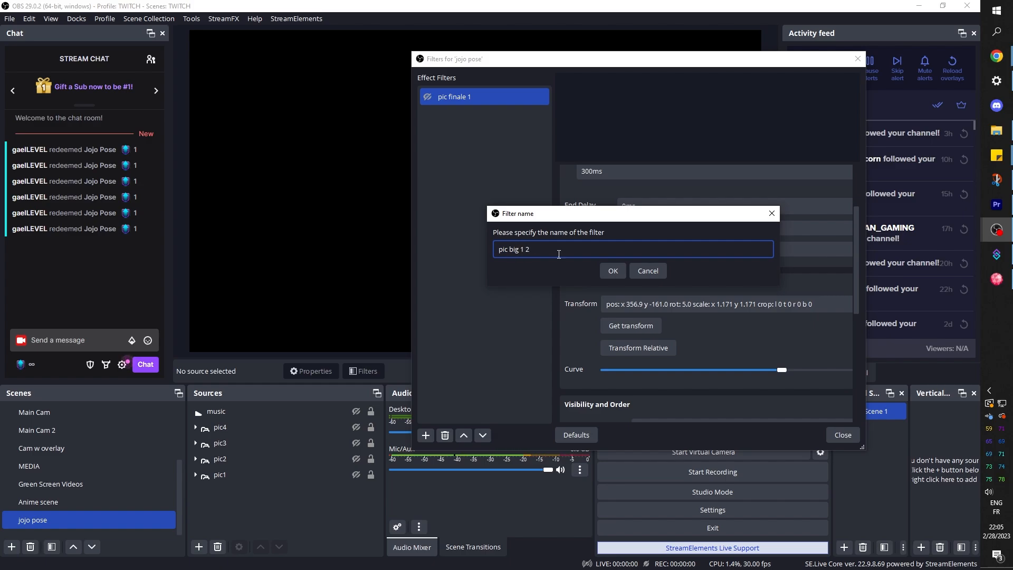
pyautogui.press('Return')
# Show pic1 and enlarge it to a scale of about 2.24, repositioned so the face fills the canvas.
pyautogui.click(356, 470)
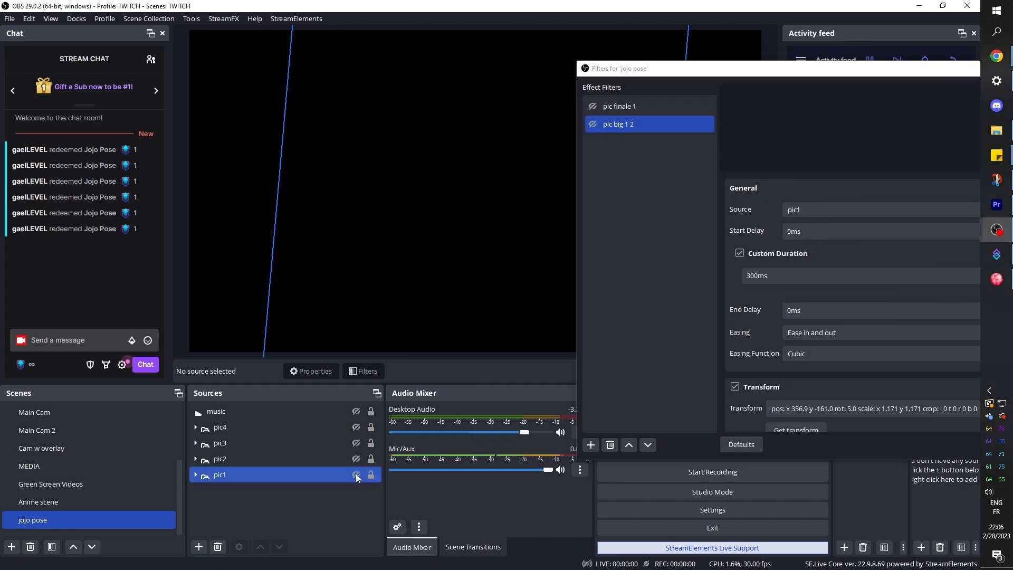
pyautogui.click(356, 474)
pyautogui.moveTo(728, 73); pyautogui.dragTo(939, 217)
pyautogui.click(220, 474)
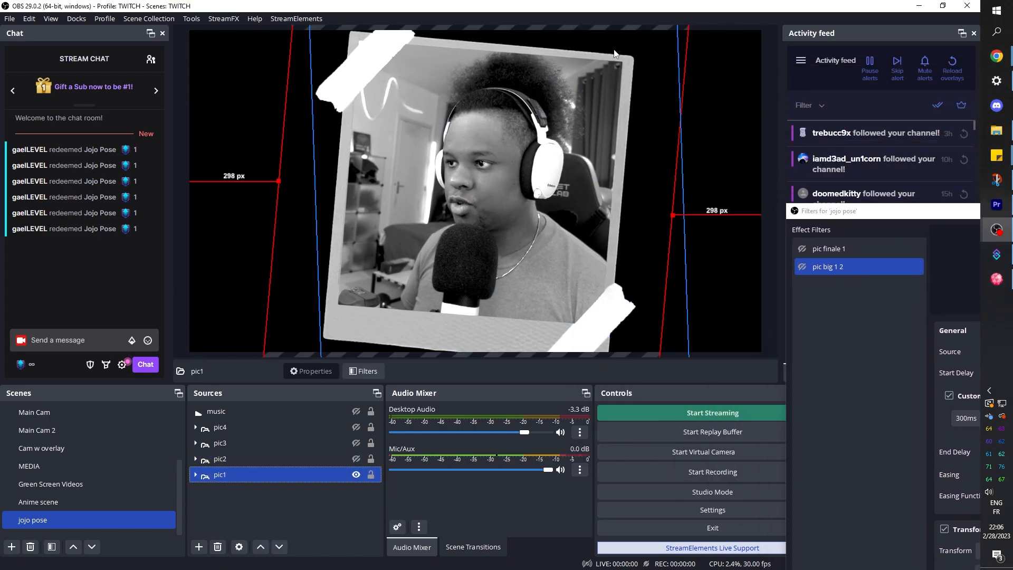
pyautogui.moveTo(602, 89); pyautogui.dragTo(601, 108)
pyautogui.moveTo(689, 34); pyautogui.dragTo(1002, 1)
pyautogui.moveTo(601, 210); pyautogui.dragTo(500, 206)
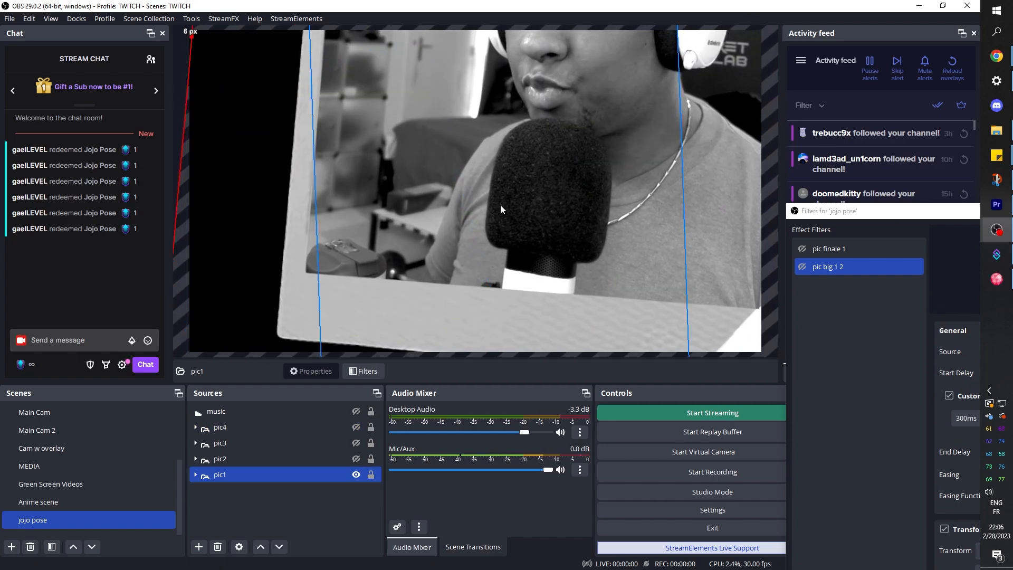
pyautogui.moveTo(573, 100); pyautogui.dragTo(480, 246)
# Capture pic1's enlarged transform in the pic big 1 2 filter.
pyautogui.moveTo(858, 216); pyautogui.dragTo(372, 109)
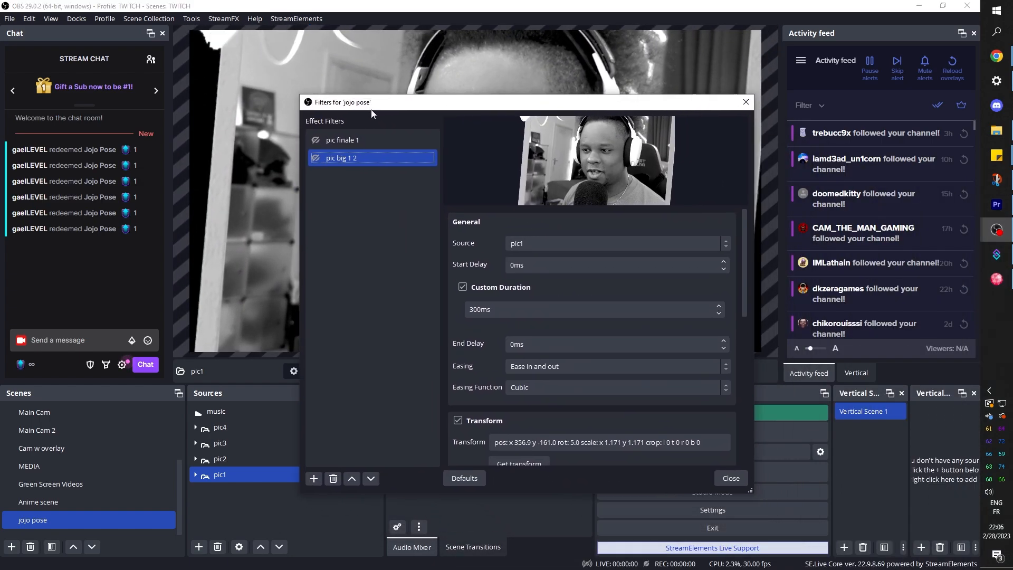
pyautogui.scroll(-3, 452, 335)
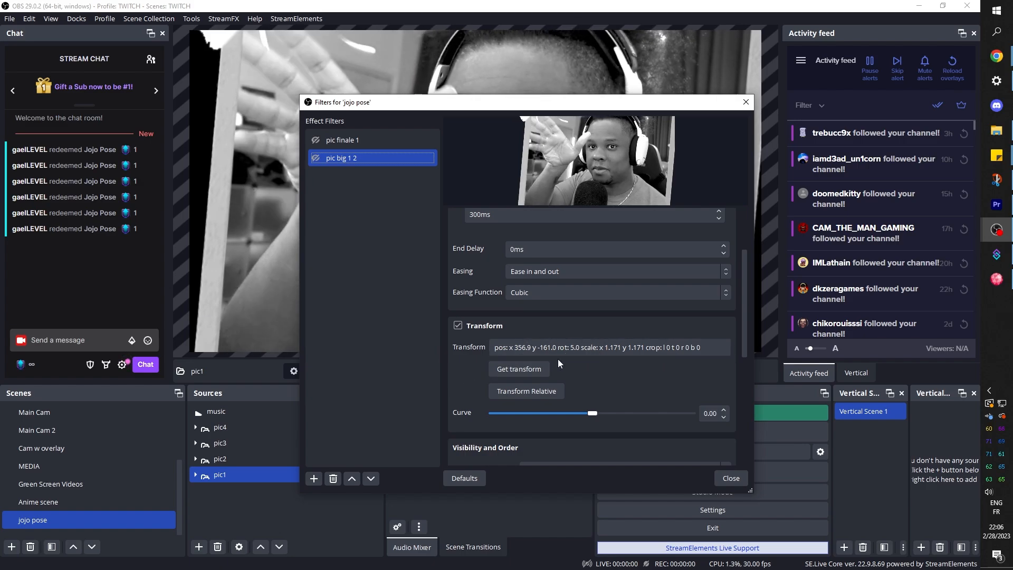
pyautogui.click(499, 371)
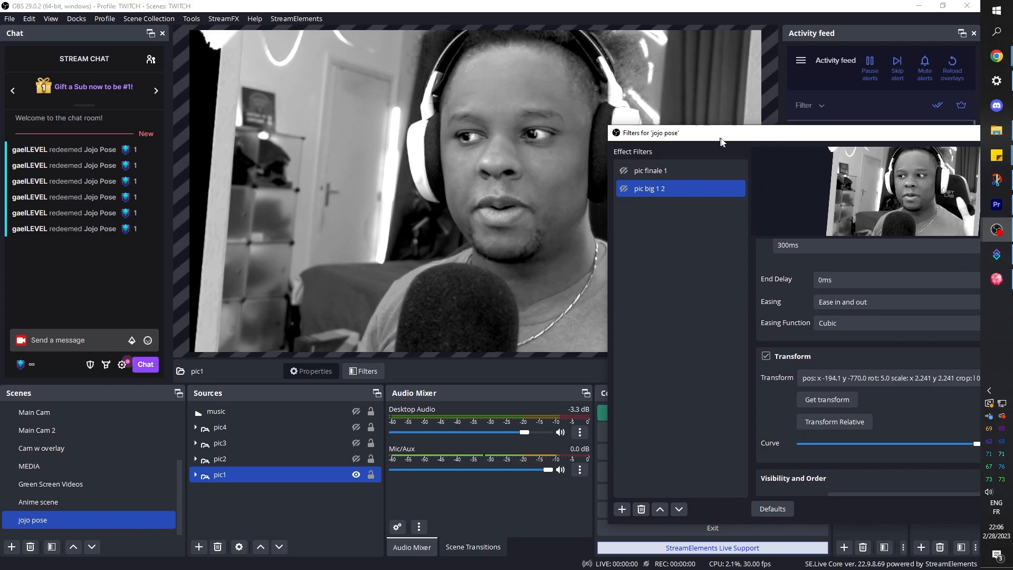
# Trigger pic finale 1 and pic big 1 2 alternately to test pic1's movement, checking the Jojo pose sub-actions in Streamer.bot in between.
pyautogui.moveTo(720, 141); pyautogui.dragTo(738, 149)
pyautogui.keyDown('ctrl'); pyautogui.click(639, 182); pyautogui.keyUp('ctrl')
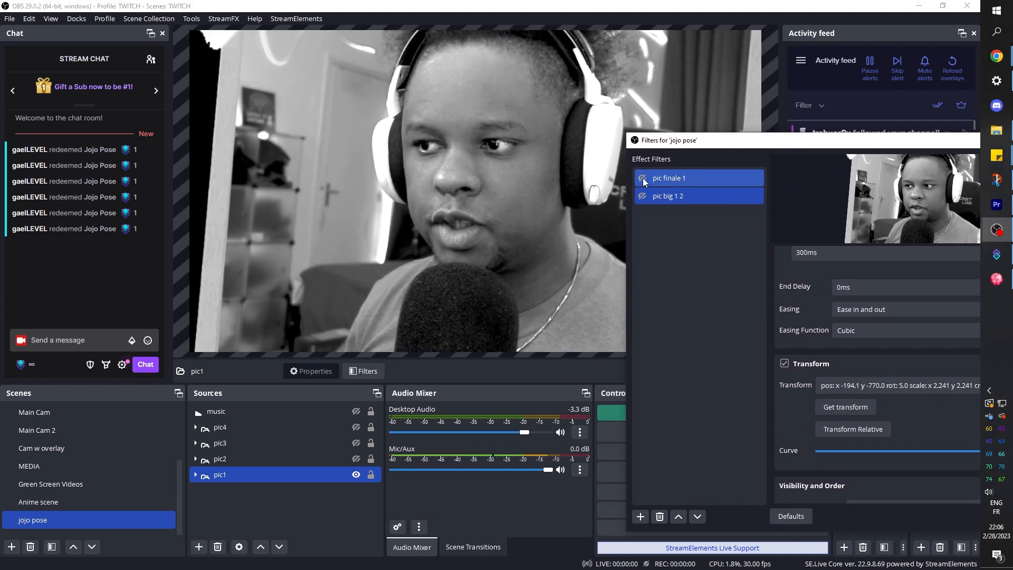
pyautogui.click(642, 180)
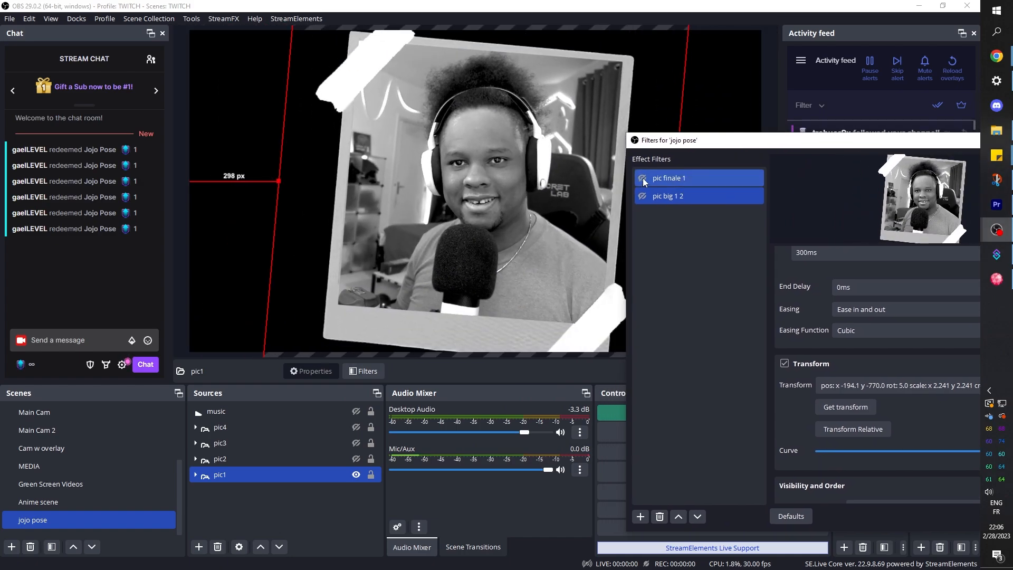
pyautogui.click(642, 195)
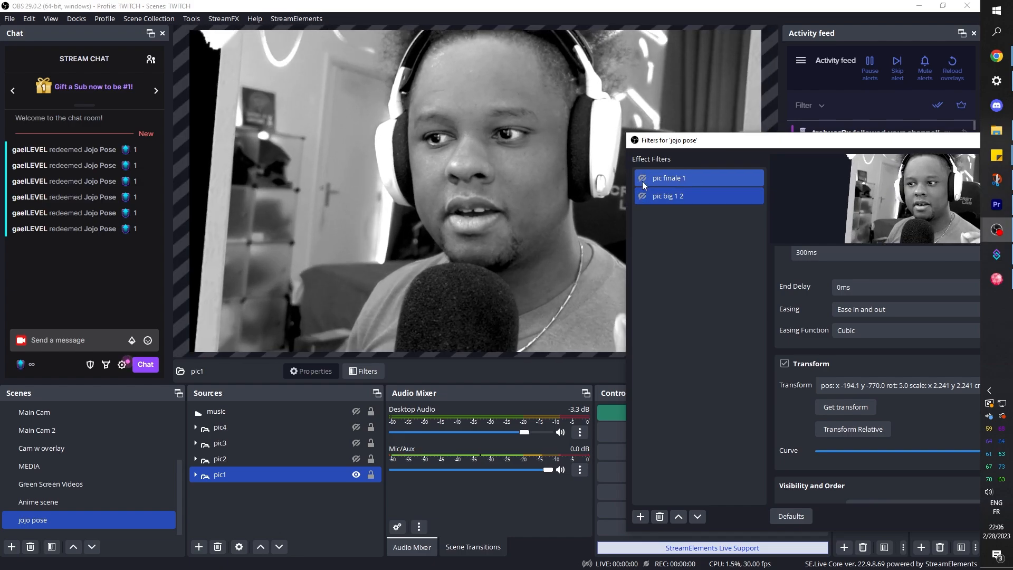
pyautogui.click(642, 182)
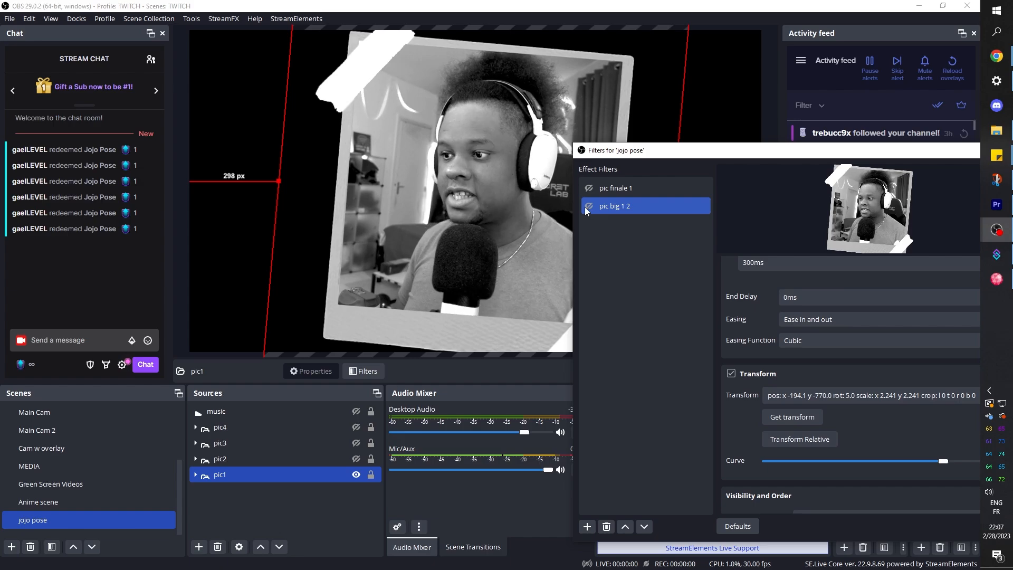
pyautogui.click(585, 207)
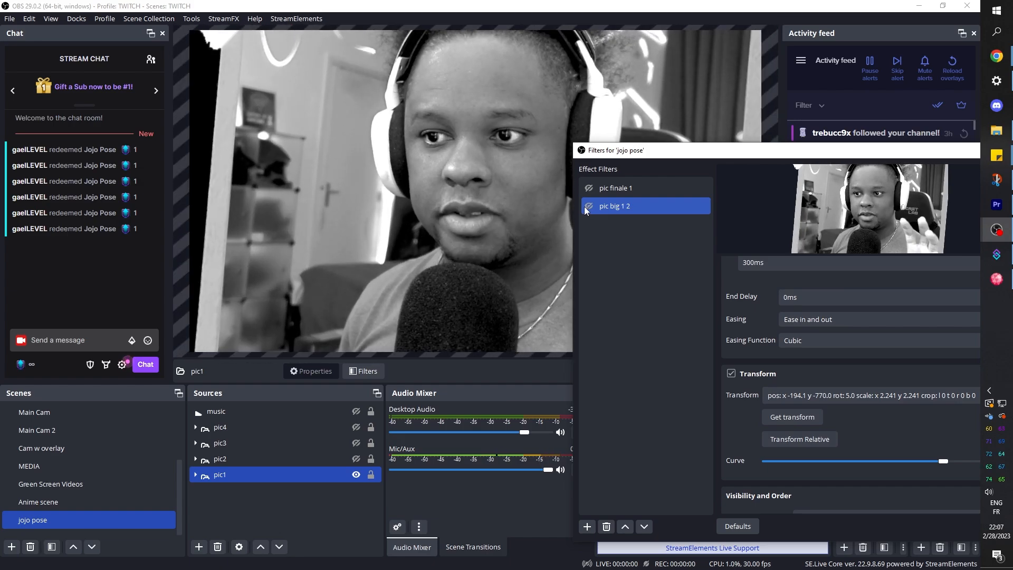
pyautogui.keyDown('ctrl'); pyautogui.click(703, 182); pyautogui.keyUp('ctrl')
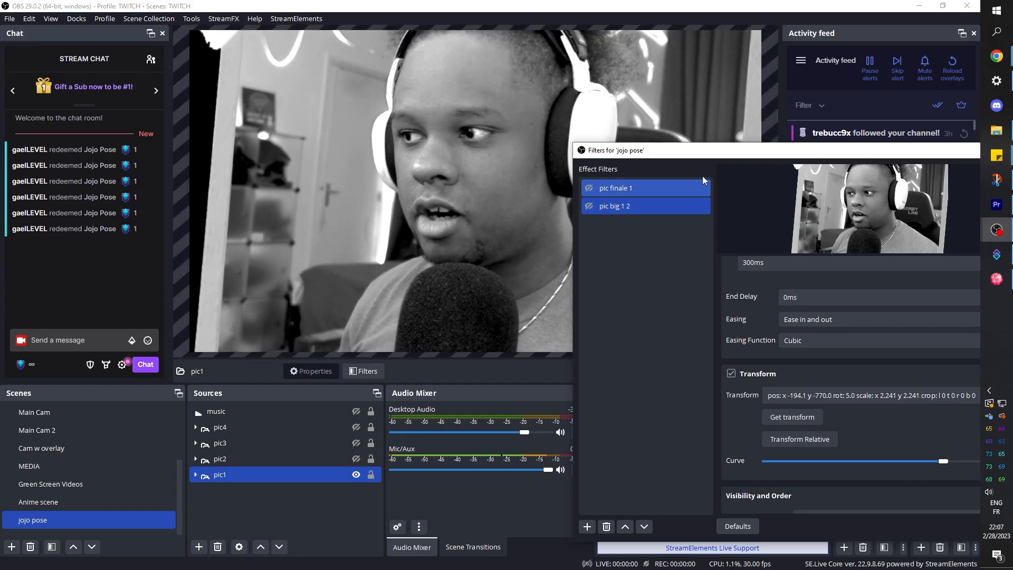
pyautogui.hotkey('alt', 'Tab')
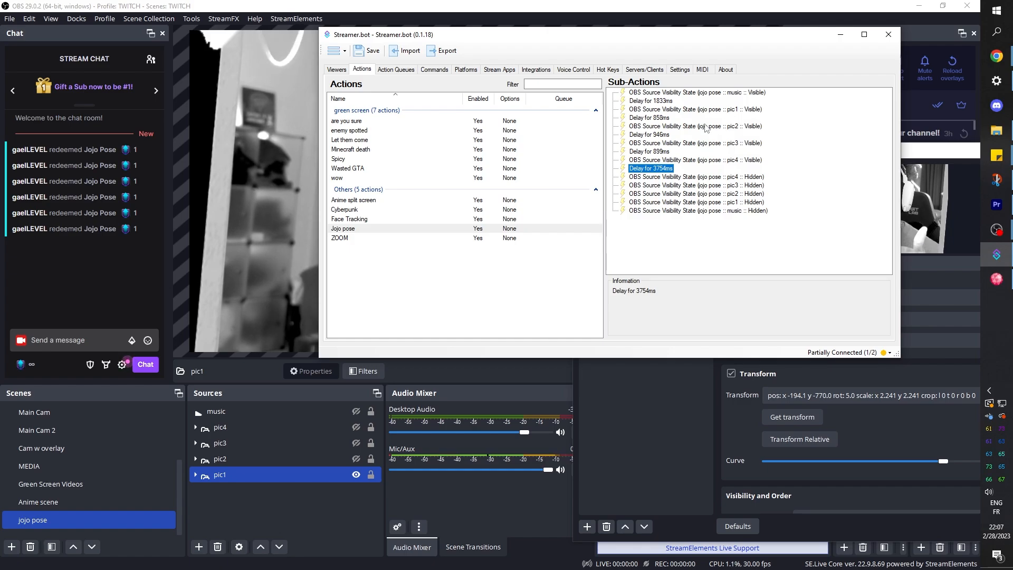
pyautogui.hotkey('alt', 'Tab')
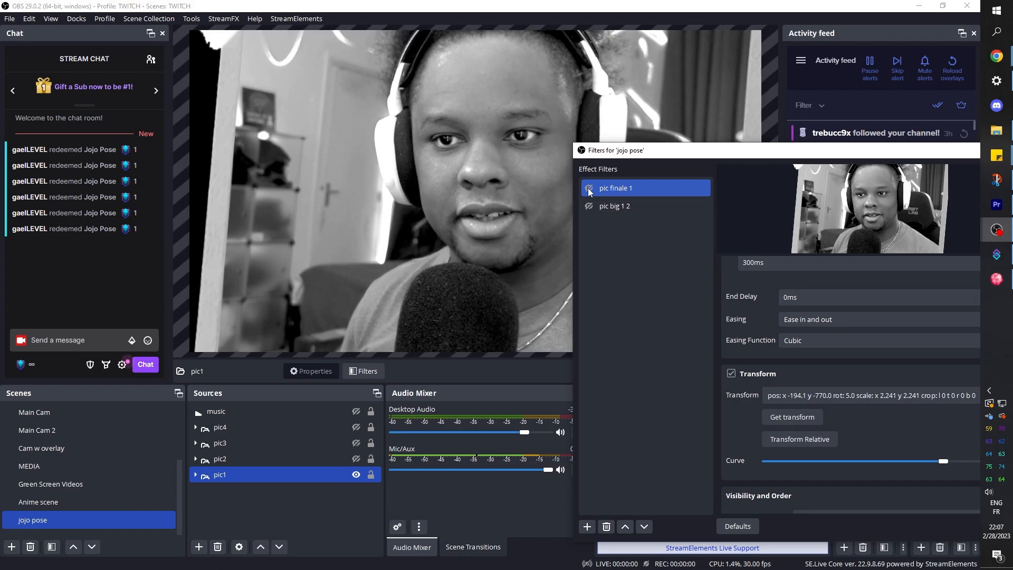
pyautogui.click(590, 190)
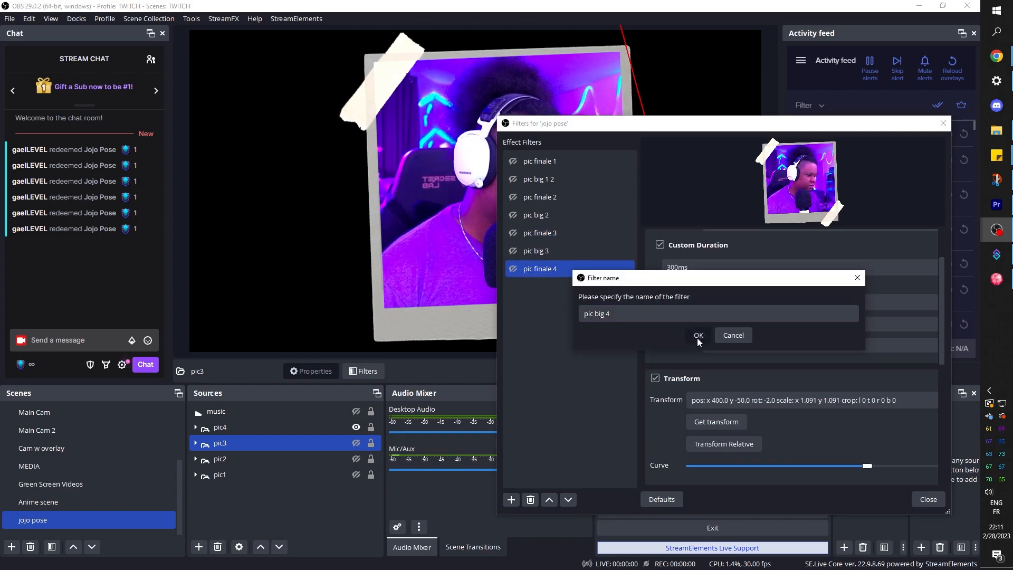
# Create the "pic big 4" filter as a duplicate of pic finale 4.
pyautogui.press('Return')
pyautogui.scroll(3, 822, 398)
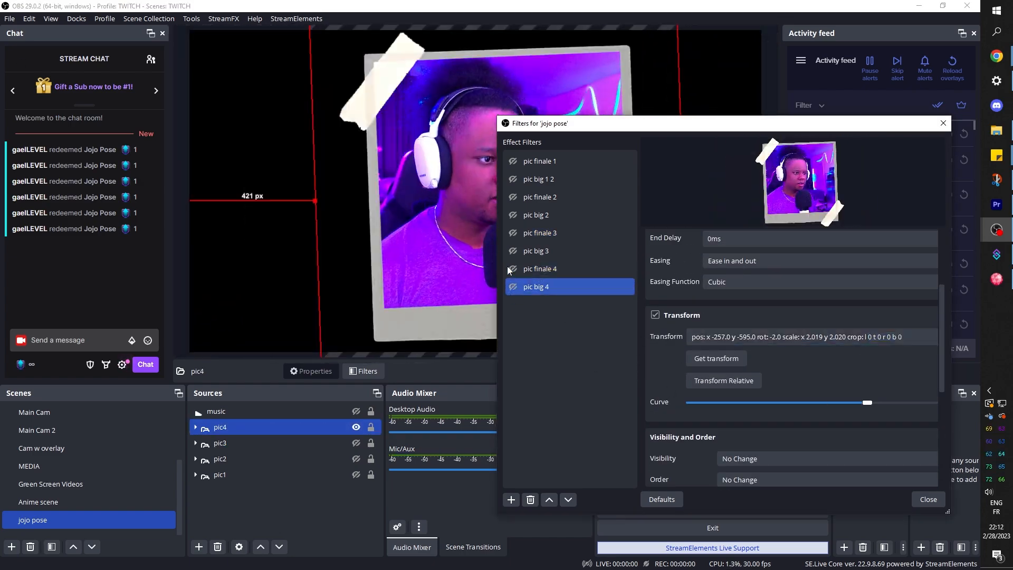
# Trigger the big and finale filters of pic4 and pic3 to test how each picture moves between positions.
pyautogui.click(513, 287)
pyautogui.keyDown('shift'); pyautogui.click(513, 270); pyautogui.keyUp('shift')
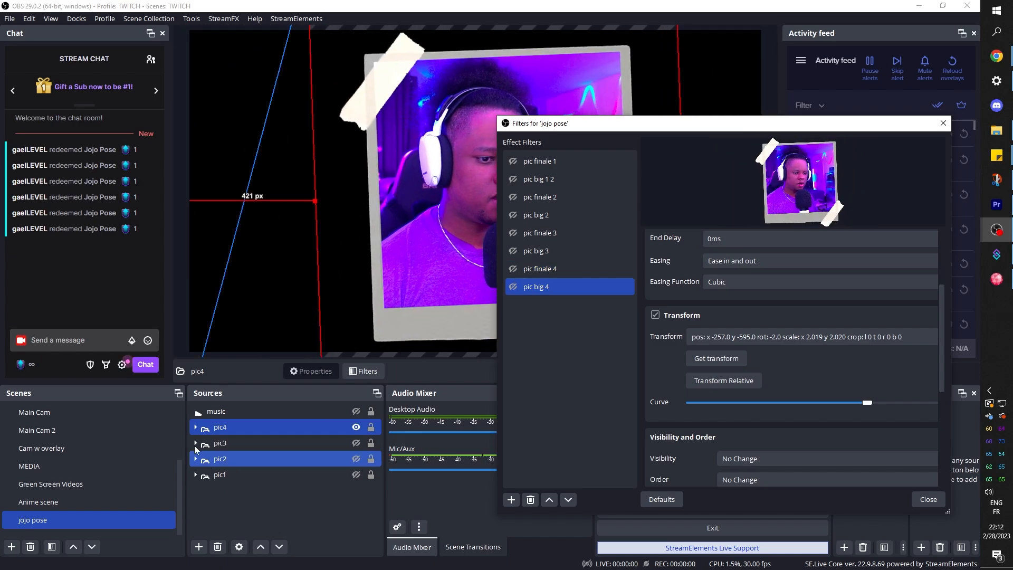
pyautogui.click(512, 251)
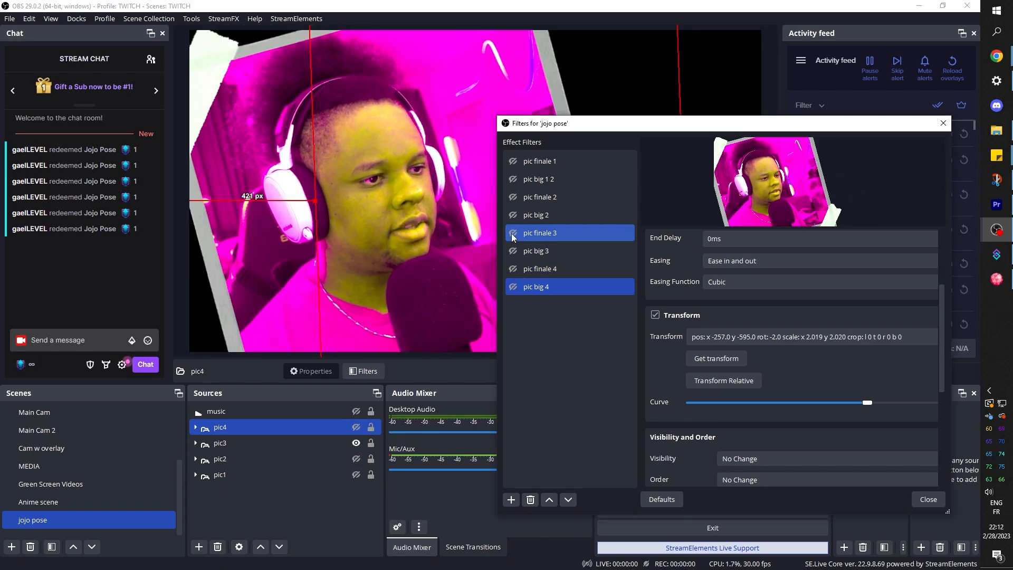
pyautogui.click(513, 233)
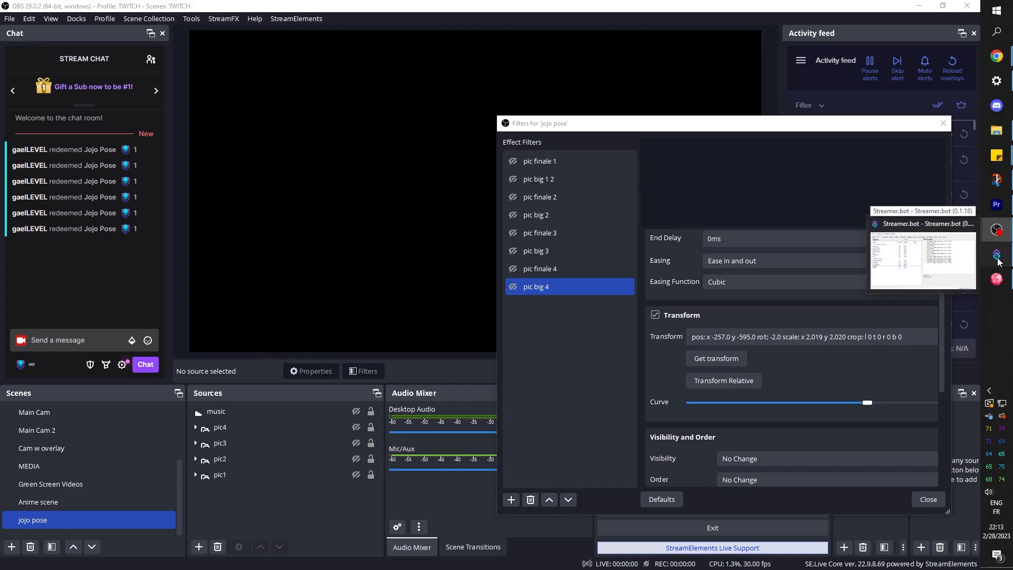
# In Streamer.bot, add a sub-action setting the jojo pose scene's pic finale 1 filter to Visible, placed directly after pic1 is shown.
pyautogui.click(999, 262)
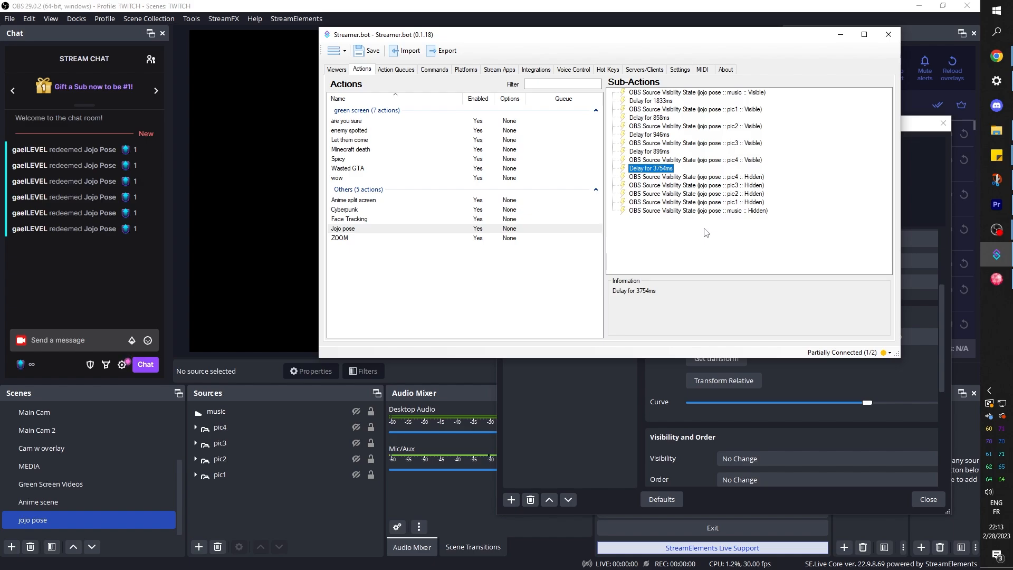
pyautogui.rightClick(663, 242)
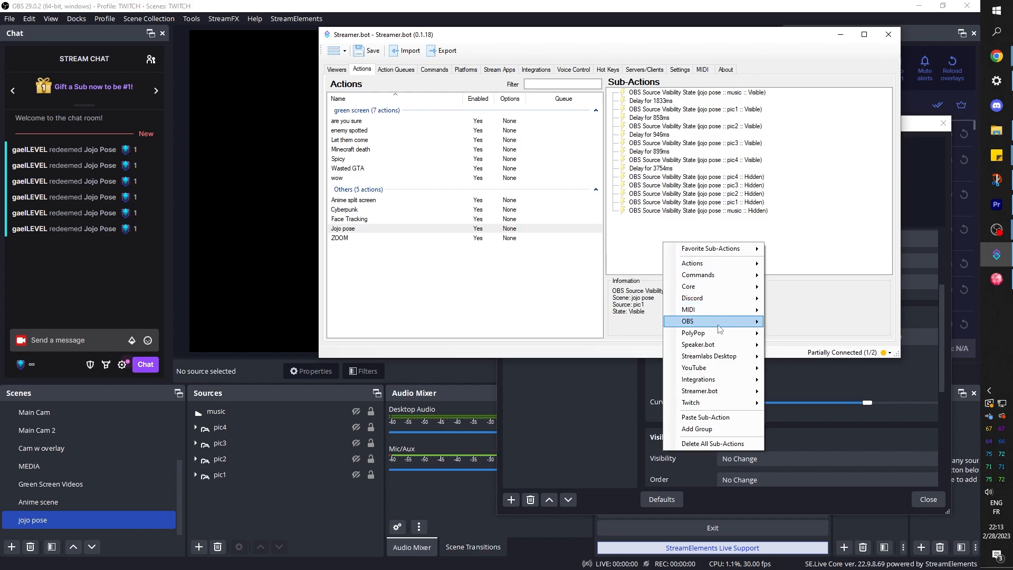
pyautogui.moveTo(721, 327)
pyautogui.moveTo(806, 438)
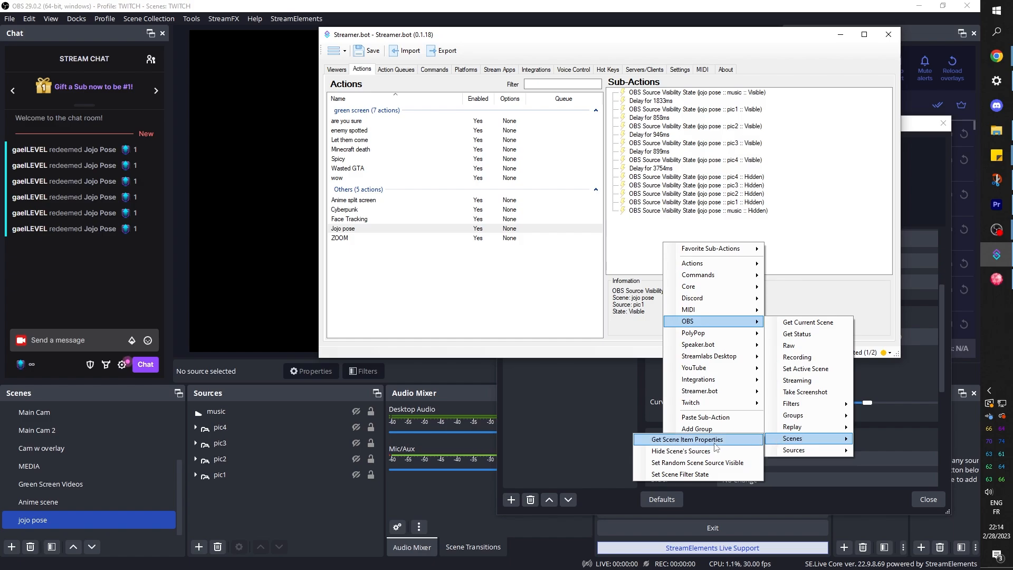
pyautogui.click(715, 470)
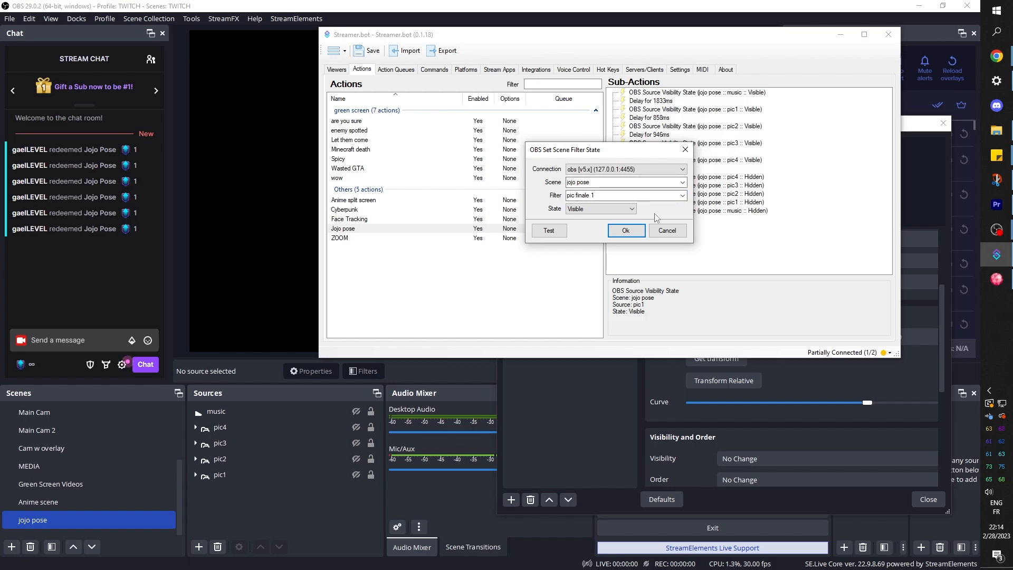
pyautogui.click(627, 233)
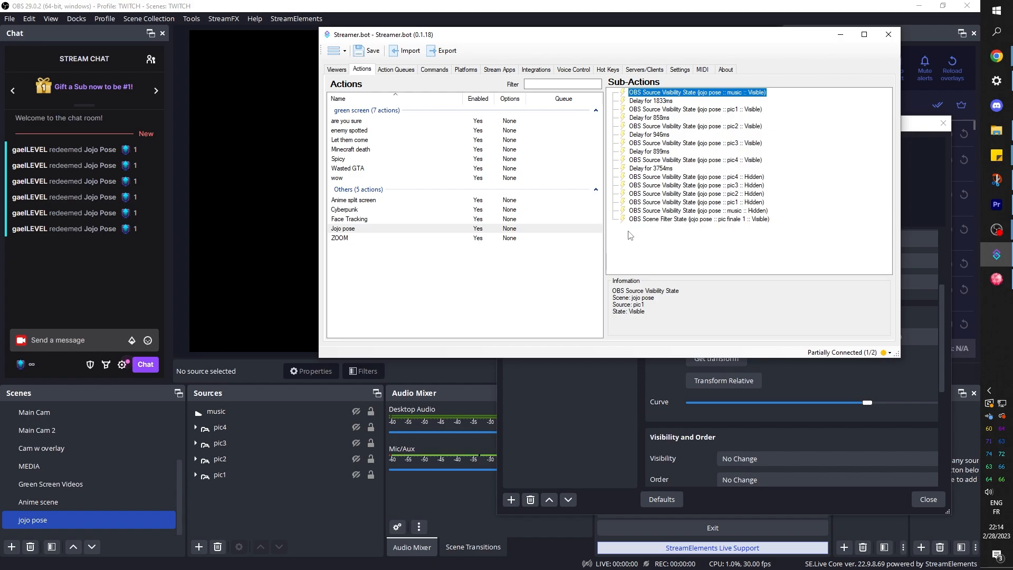
pyautogui.click(714, 222)
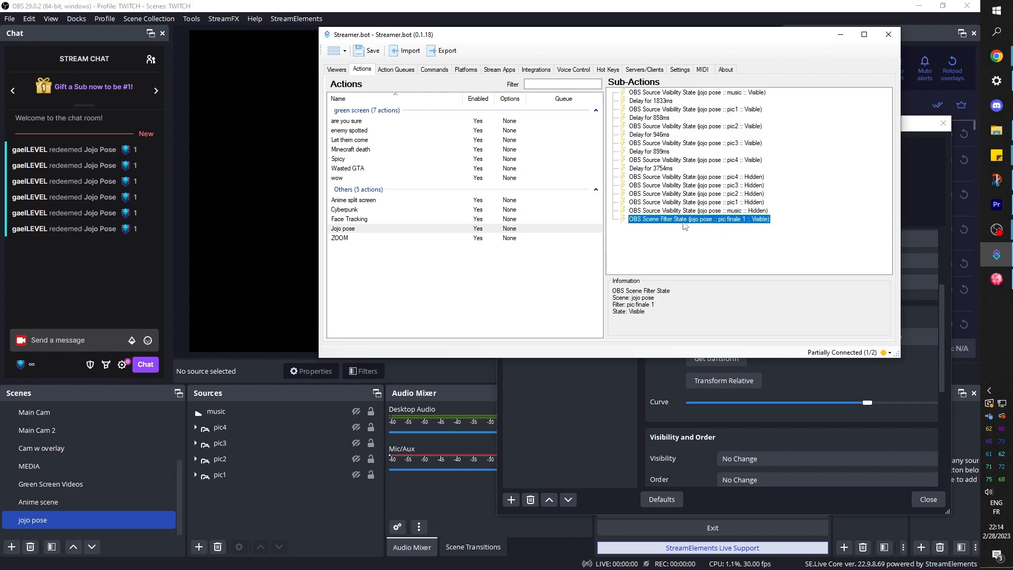
pyautogui.moveTo(680, 208); pyautogui.dragTo(670, 118)
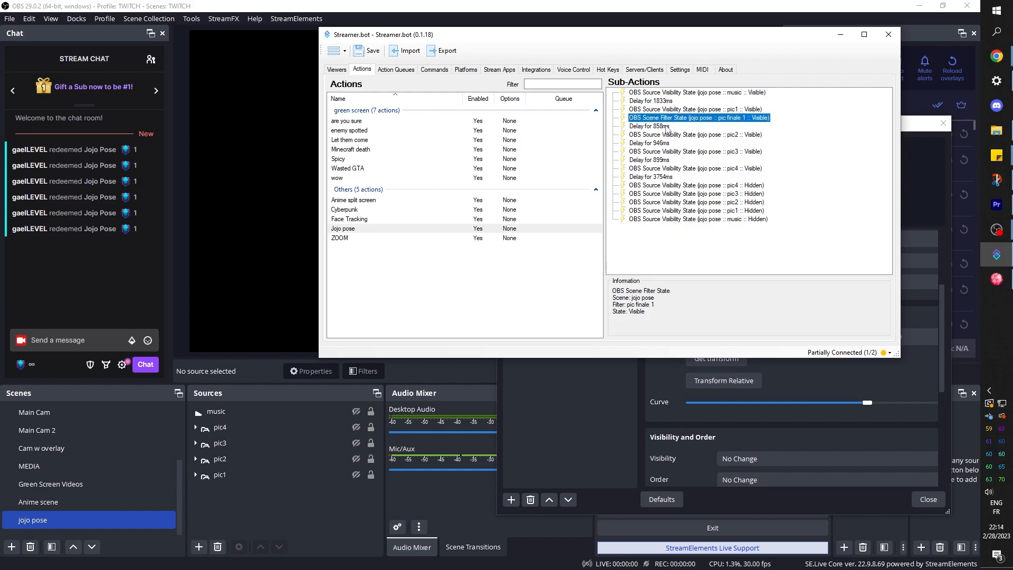
# Paste a copy of the filter state sub-action, move it after pic2 is shown, and set its filter to pic finale 2.
pyautogui.hotkey('ctrl', 'v')
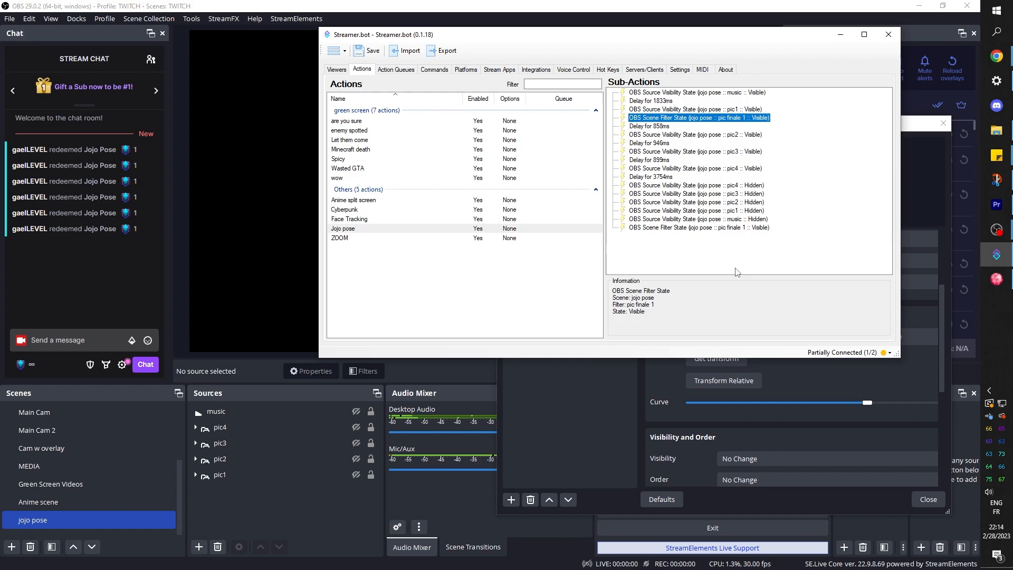
pyautogui.click(710, 228)
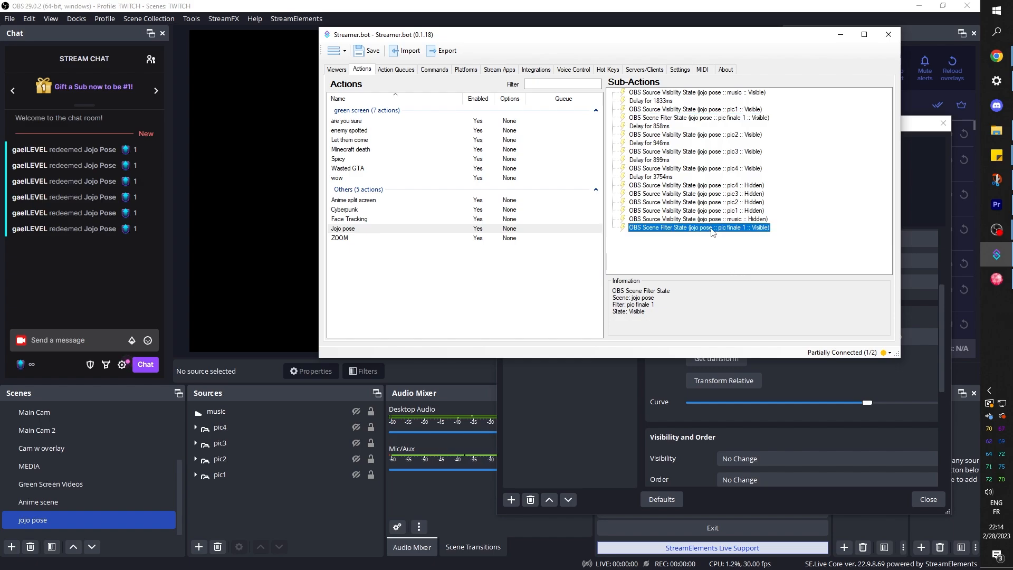
pyautogui.moveTo(708, 199); pyautogui.dragTo(700, 146)
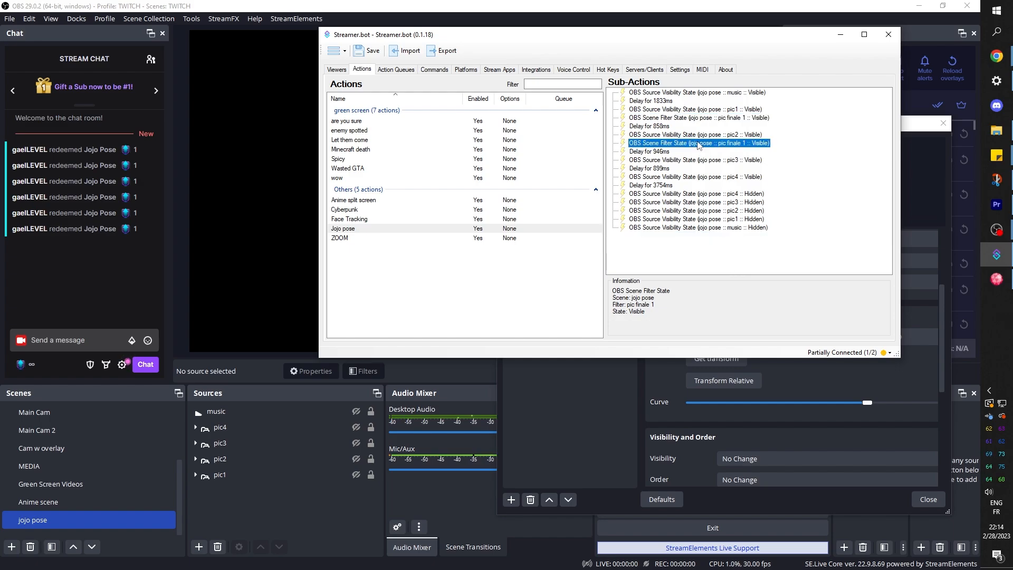
pyautogui.doubleClick(699, 144)
pyautogui.click(682, 196)
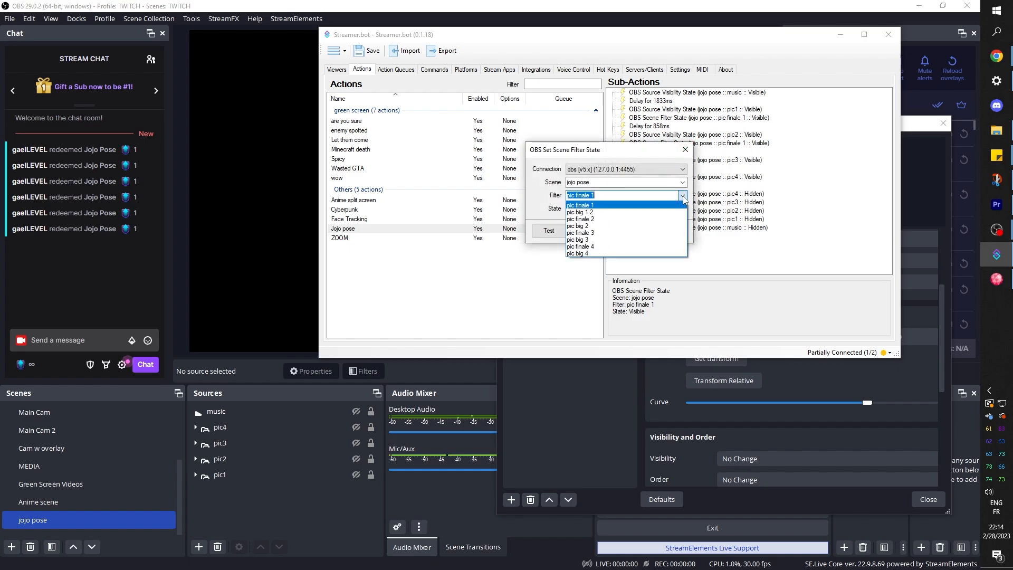
pyautogui.click(657, 223)
pyautogui.click(636, 231)
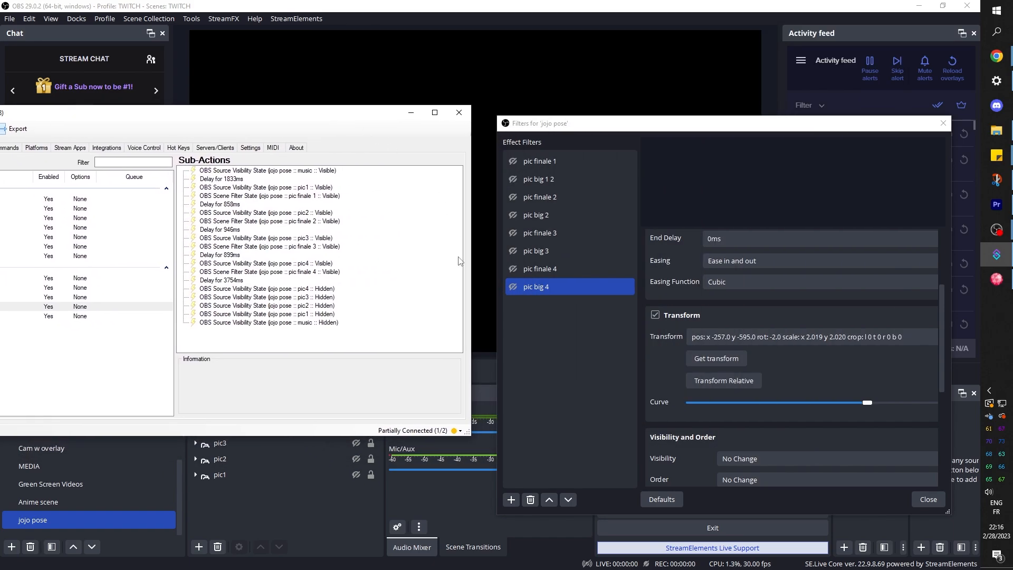
# Duplicate the pic finale 4 filter state sub-action and set the copy's filter to pic big 1 2.
pyautogui.click(552, 288)
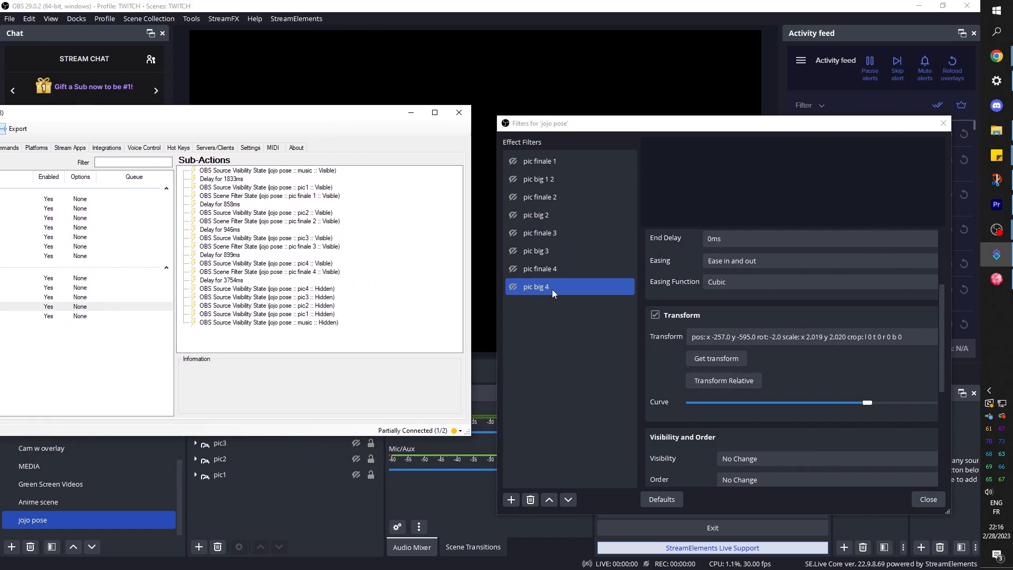
pyautogui.moveTo(325, 113); pyautogui.dragTo(695, 47)
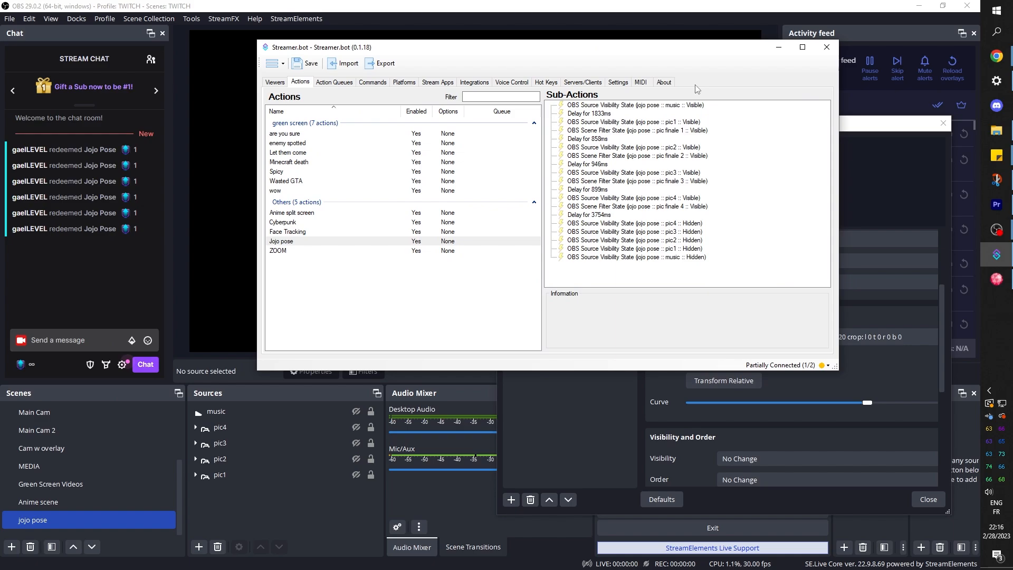
pyautogui.rightClick(632, 209)
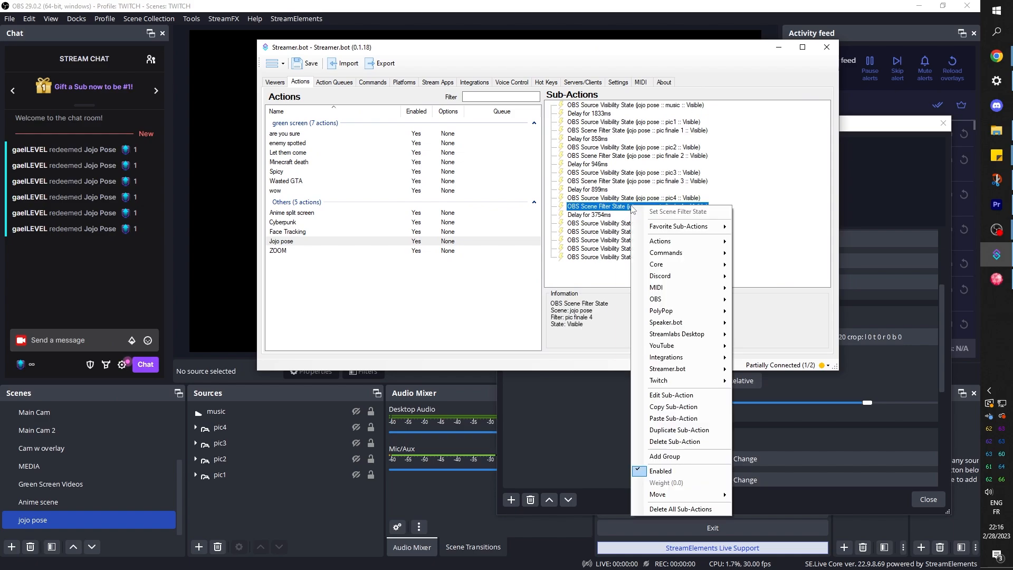
pyautogui.click(707, 433)
pyautogui.doubleClick(644, 267)
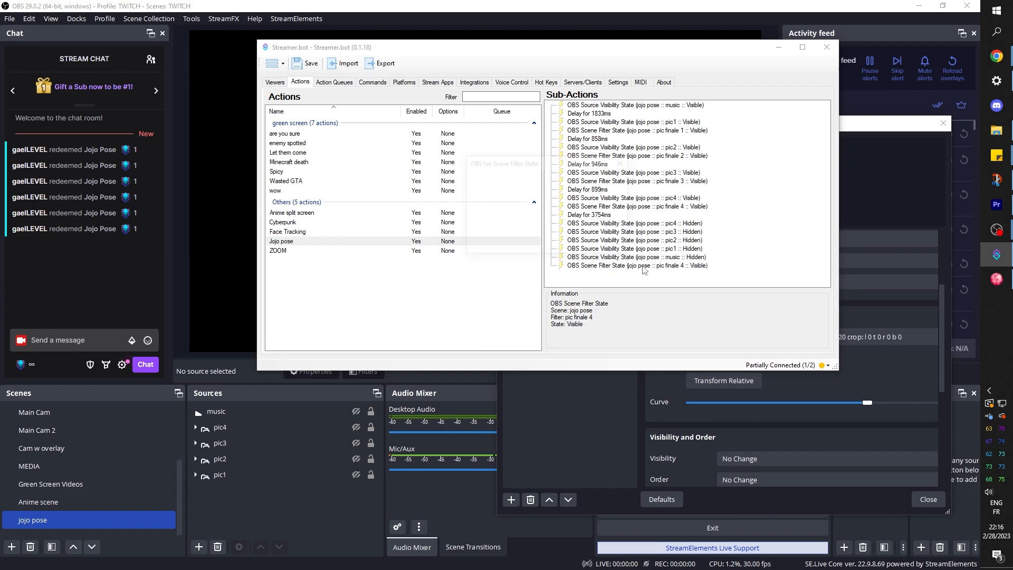
pyautogui.click(621, 208)
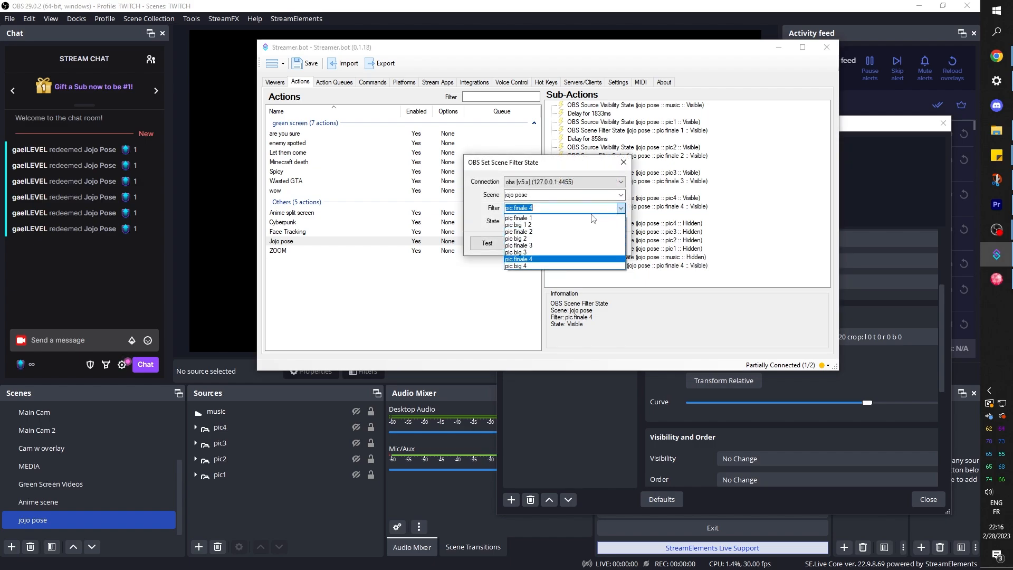
pyautogui.click(579, 230)
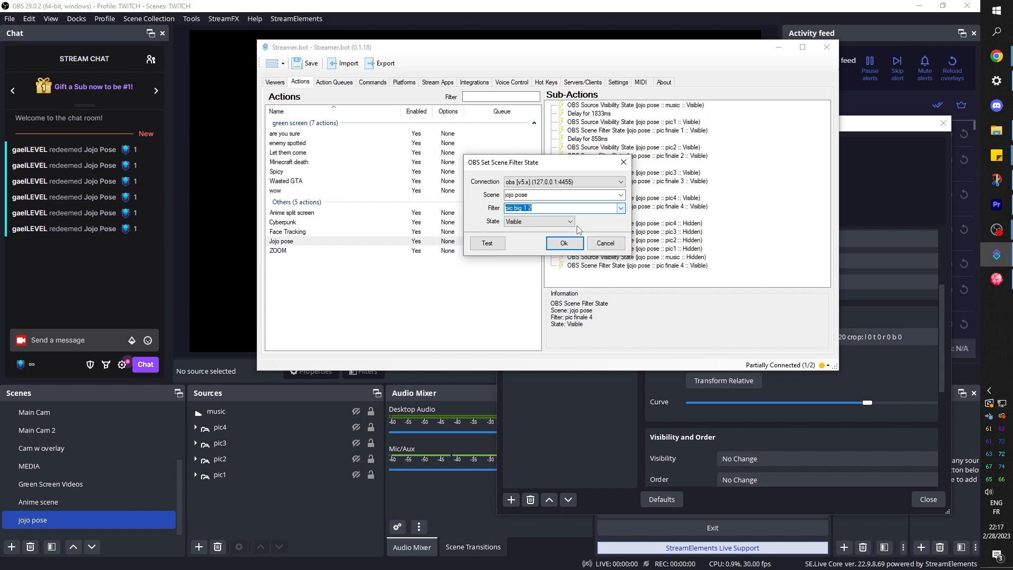
pyautogui.click(566, 243)
# Duplicate the pic big 1 2 sub-action with its filter set to pic big 2, and set the last copy's filter to pic big 4.
pyautogui.moveTo(637, 50); pyautogui.dragTo(554, 48)
pyautogui.rightClick(520, 268)
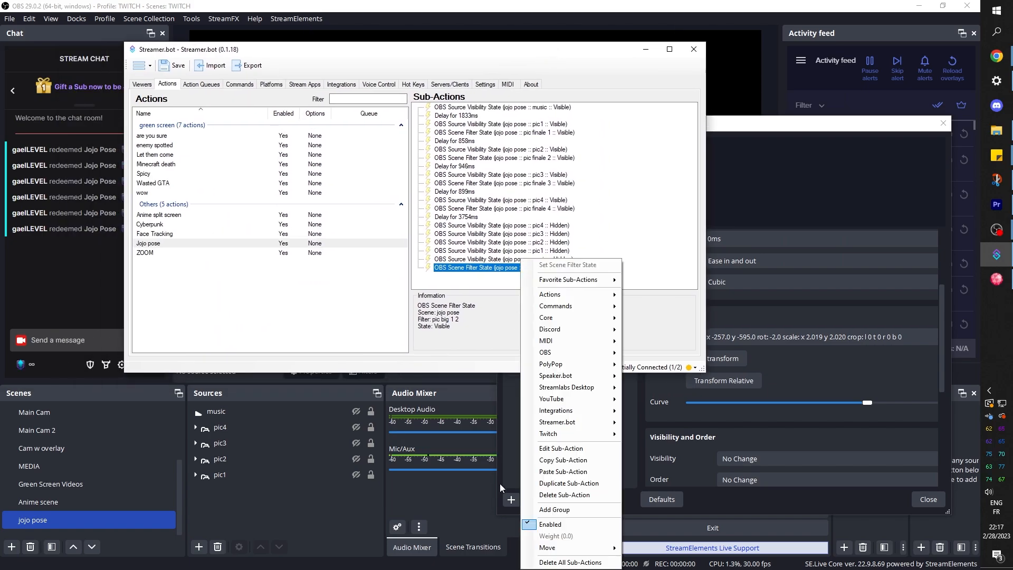
pyautogui.click(549, 483)
pyautogui.doubleClick(510, 276)
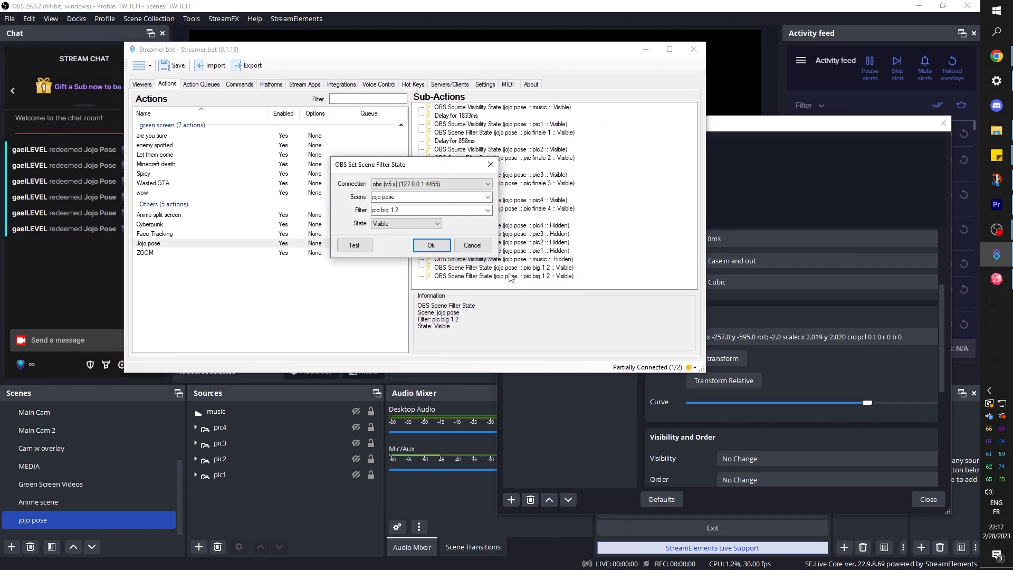
pyautogui.click(487, 211)
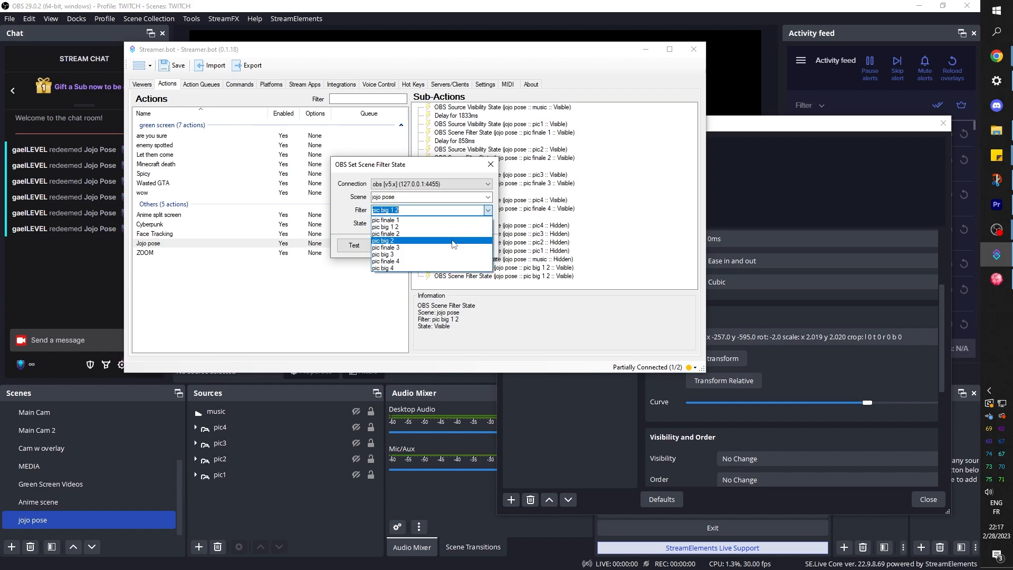
pyautogui.click(454, 241)
pyautogui.click(434, 248)
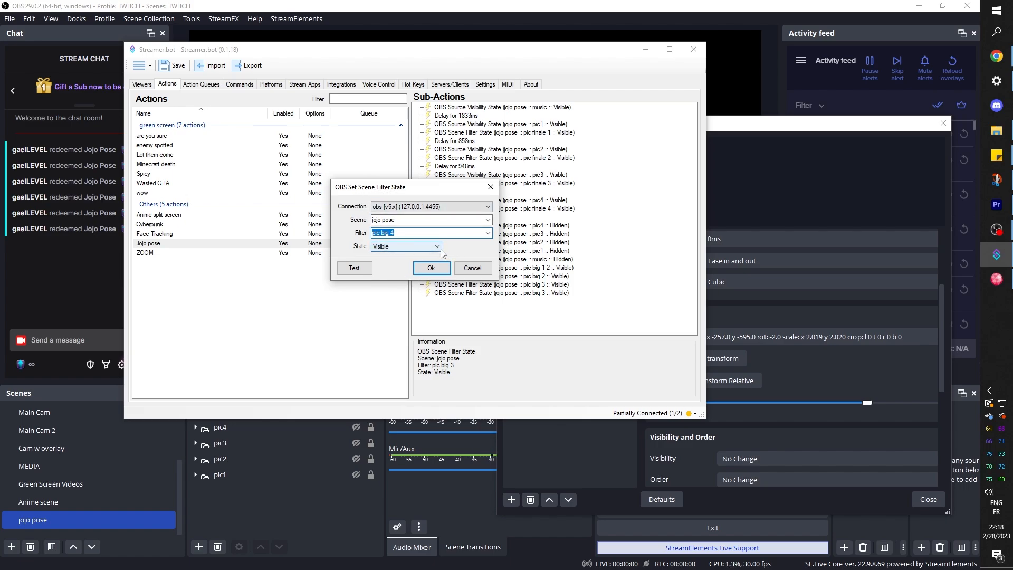
pyautogui.click(428, 269)
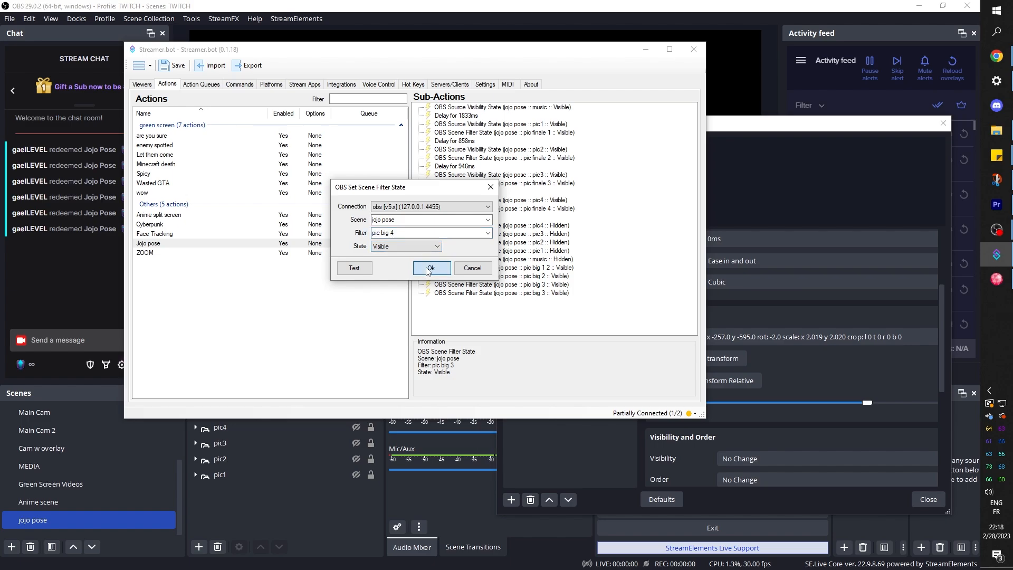
# Return to OBS and review the source, custom duration and transform settings of the pic big 4 filter.
pyautogui.click(787, 129)
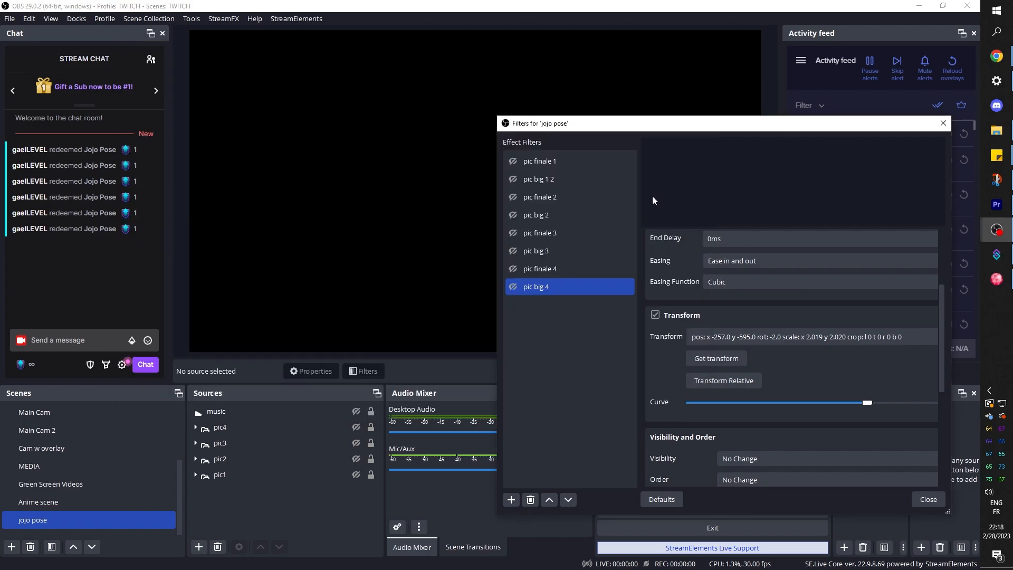
pyautogui.keyDown('ctrl'); pyautogui.click(511, 271); pyautogui.keyUp('ctrl')
pyautogui.scroll(3, 664, 279)
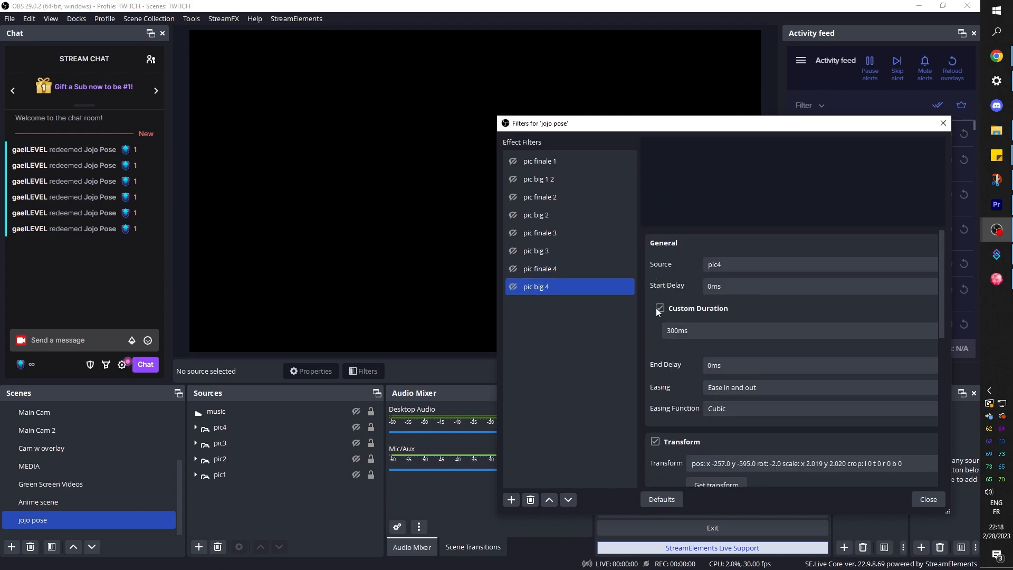
pyautogui.scroll(-2, 670, 391)
pyautogui.scroll(2, 666, 392)
pyautogui.keyDown('ctrl'); pyautogui.click(540, 271); pyautogui.keyUp('ctrl')
# Trigger the pic big filters from 4 down to 1 2 to reset the pictures to their enlarged positions, and close the filters window.
pyautogui.click(514, 290)
pyautogui.hotkey('alt', 'Tab')
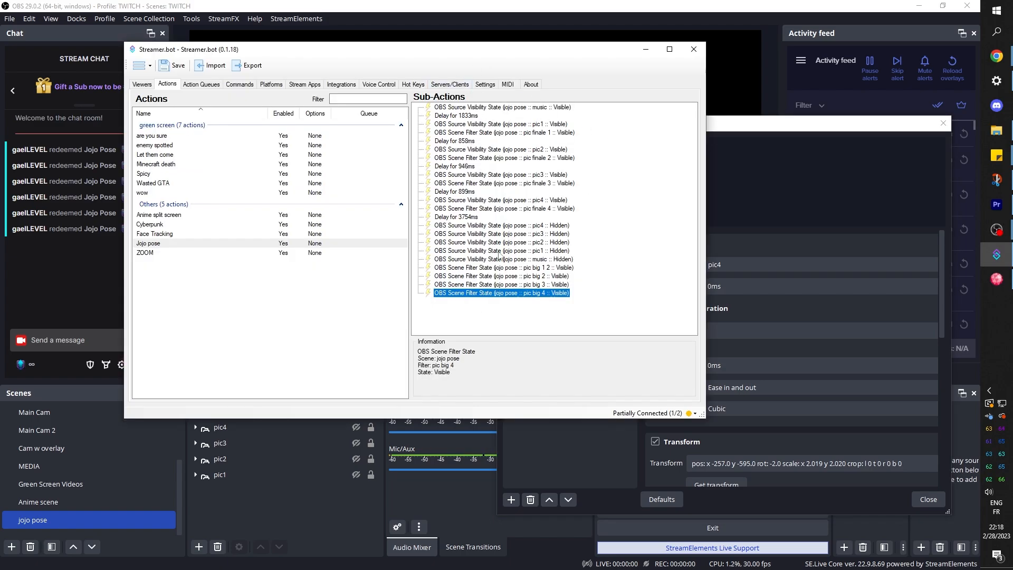
pyautogui.hotkey('alt', 'Tab')
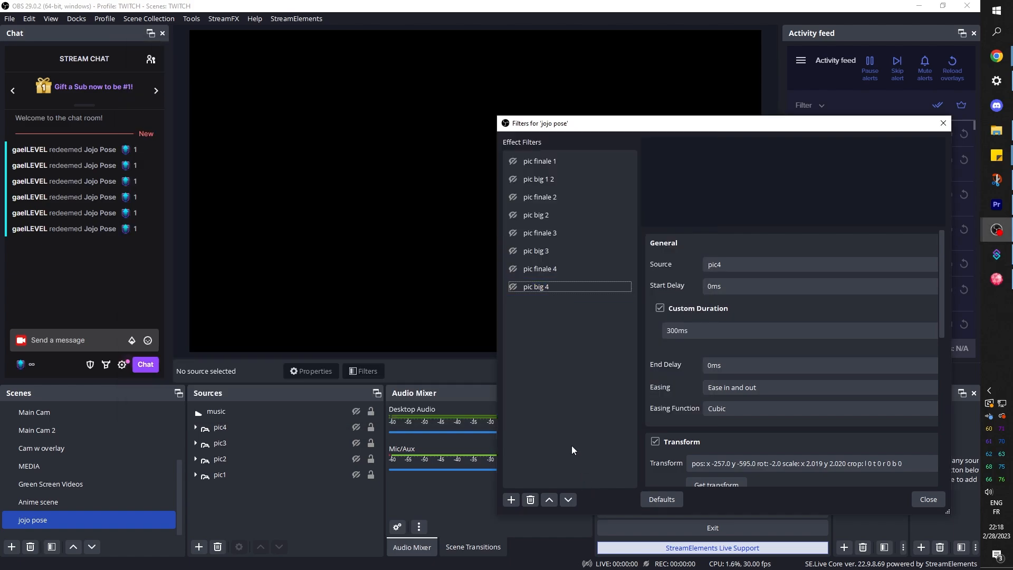
pyautogui.click(510, 269)
pyautogui.click(509, 252)
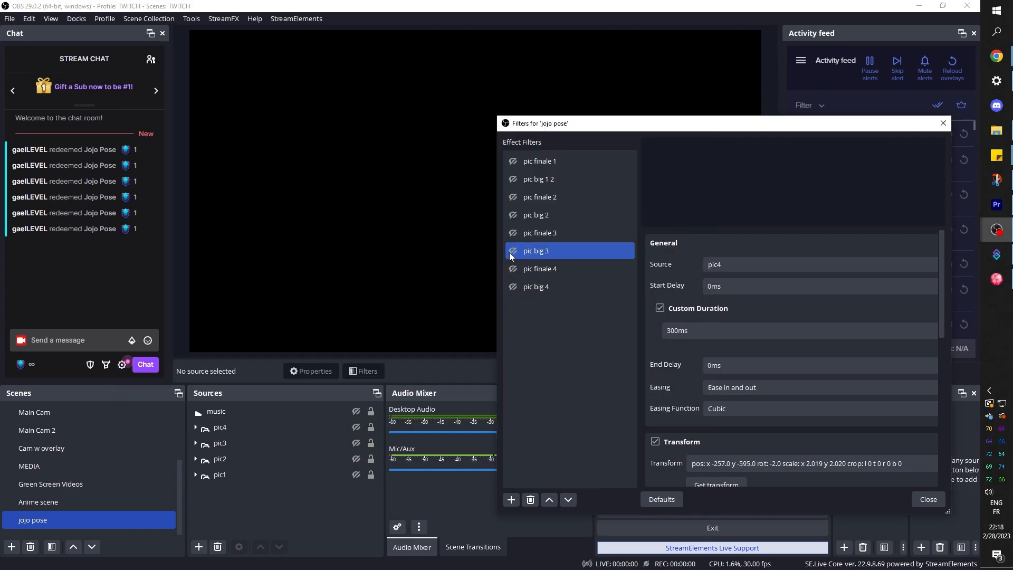
pyautogui.click(512, 216)
pyautogui.click(513, 197)
pyautogui.click(514, 180)
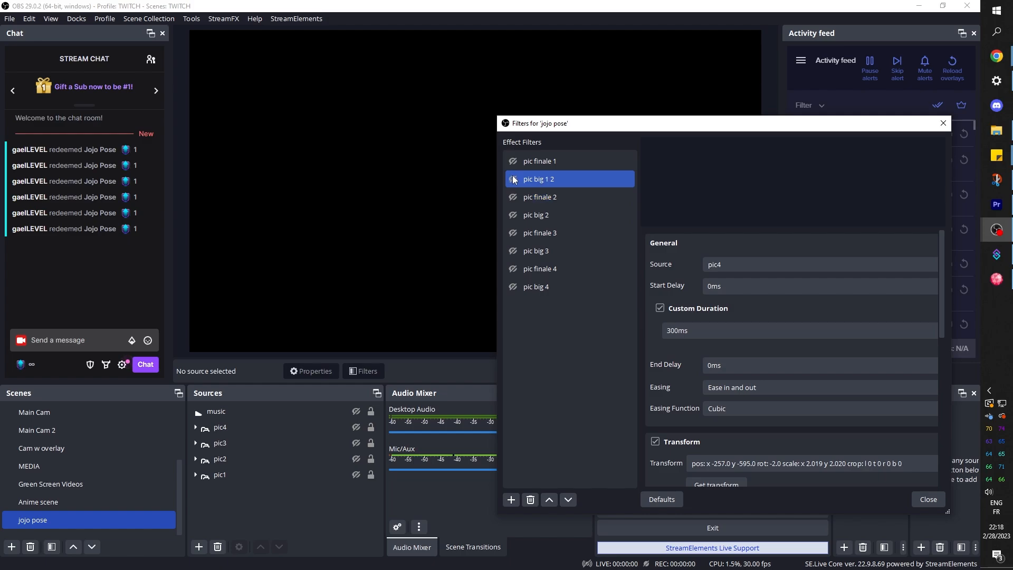
pyautogui.click(929, 498)
# Redeem the Jojo Pose channel point reward twice from the stream chat to test the effect in the jojo pose scene.
pyautogui.click(36, 368)
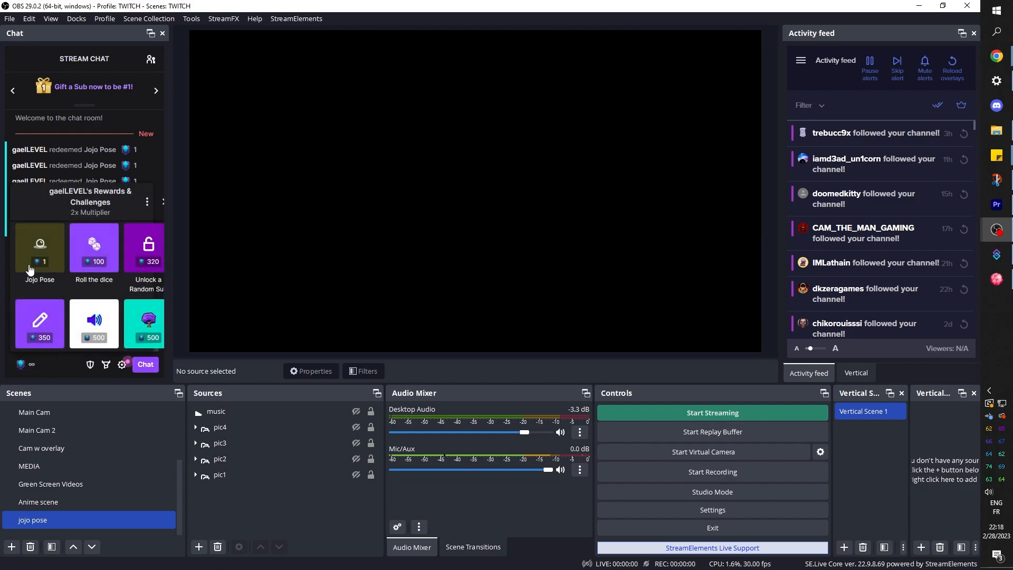
pyautogui.click(36, 258)
pyautogui.click(90, 327)
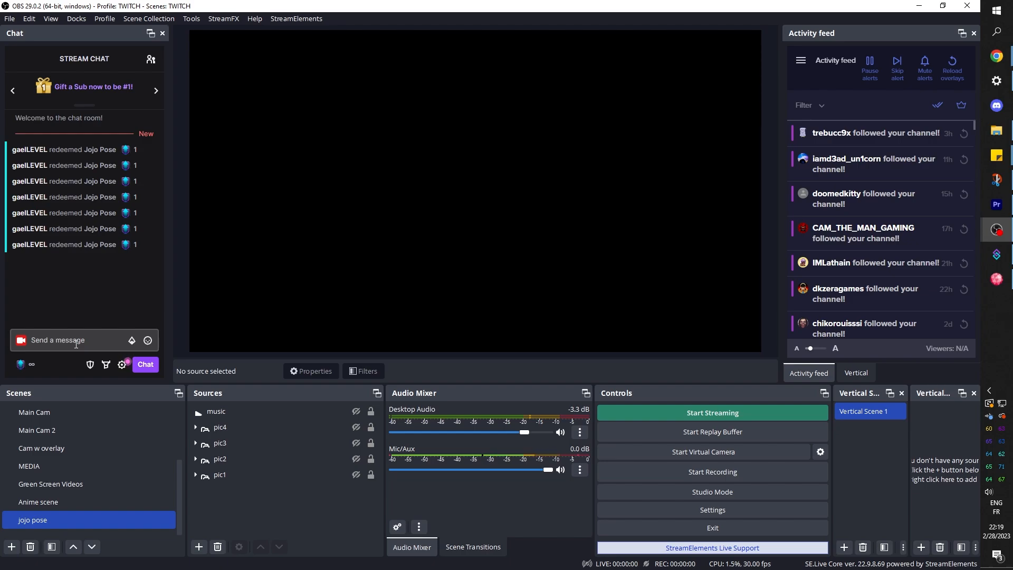
pyautogui.click(29, 367)
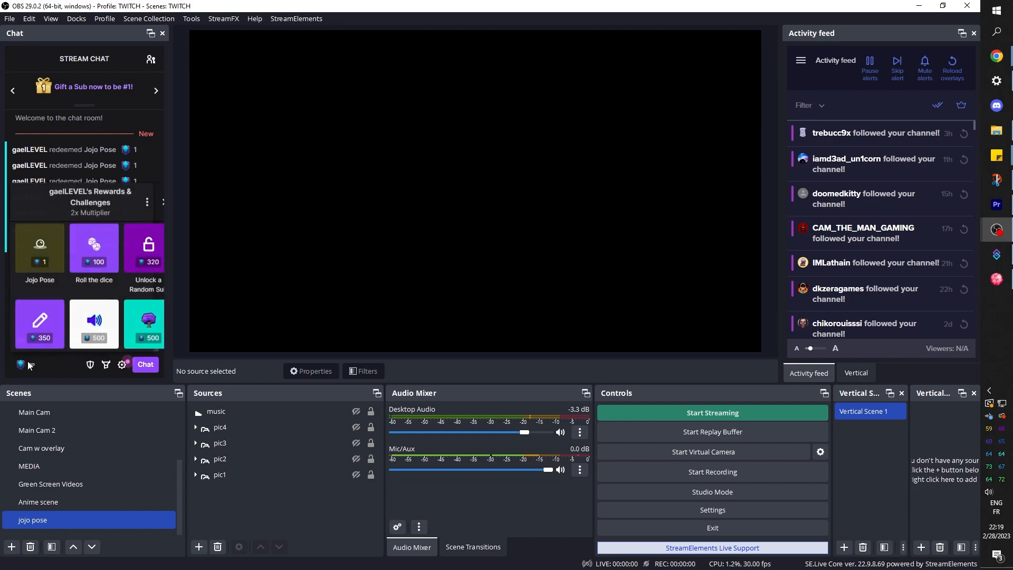
pyautogui.click(41, 267)
pyautogui.click(83, 329)
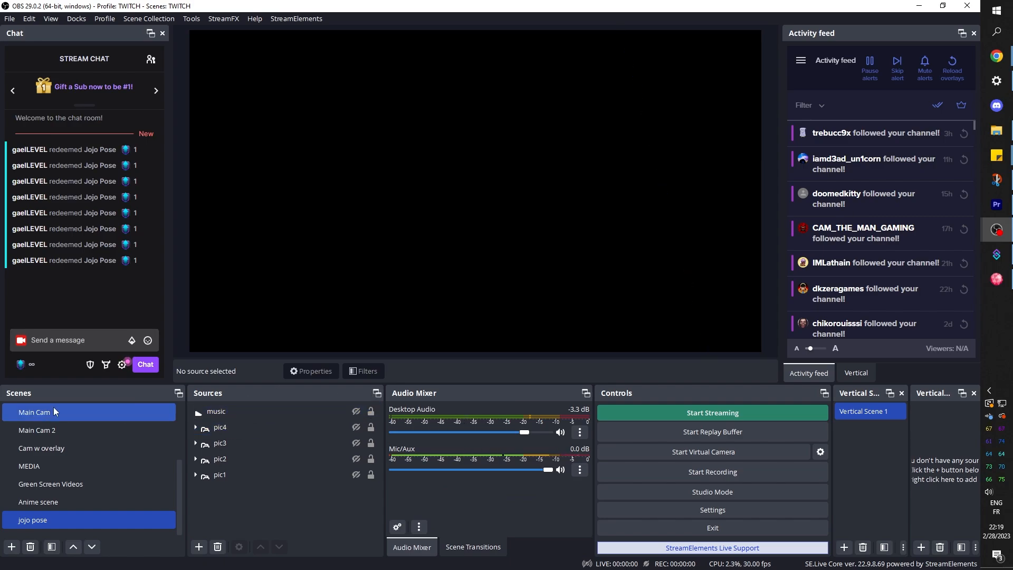
# Switch to the FULL scene and inspect the options of its nested jojo pose source.
pyautogui.scroll(2, 53, 406)
pyautogui.click(43, 432)
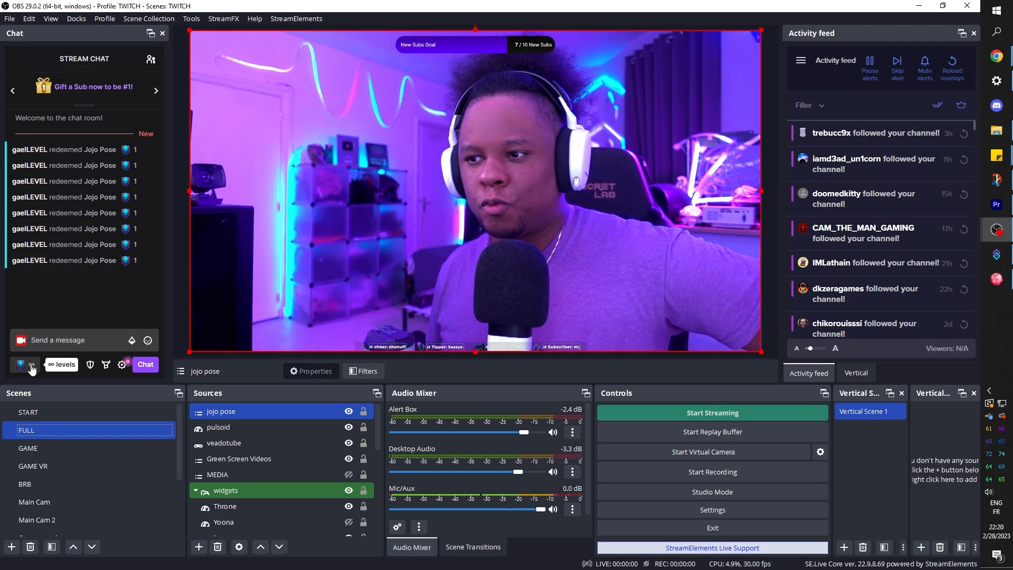
pyautogui.click(227, 413)
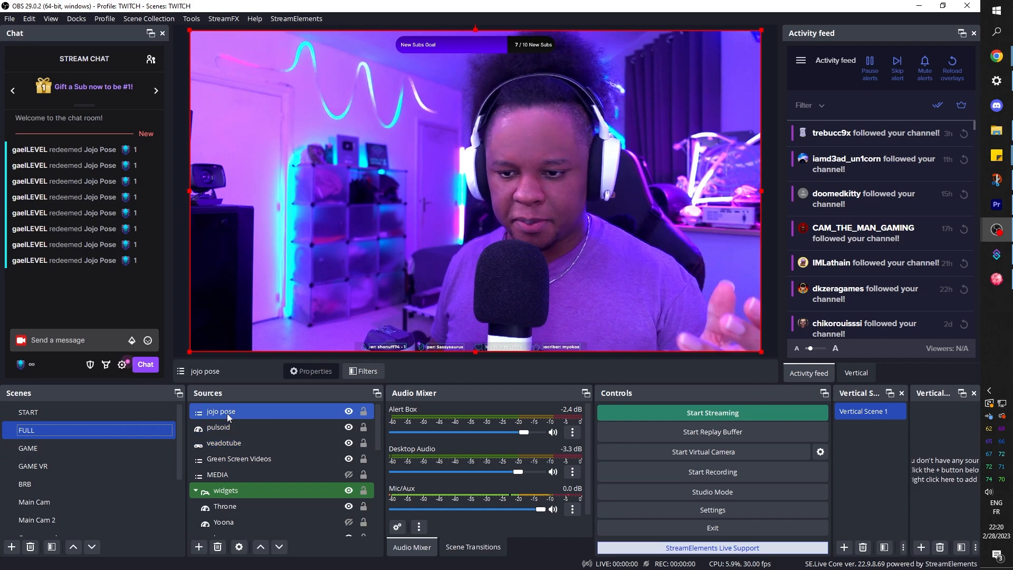
pyautogui.rightClick(223, 413)
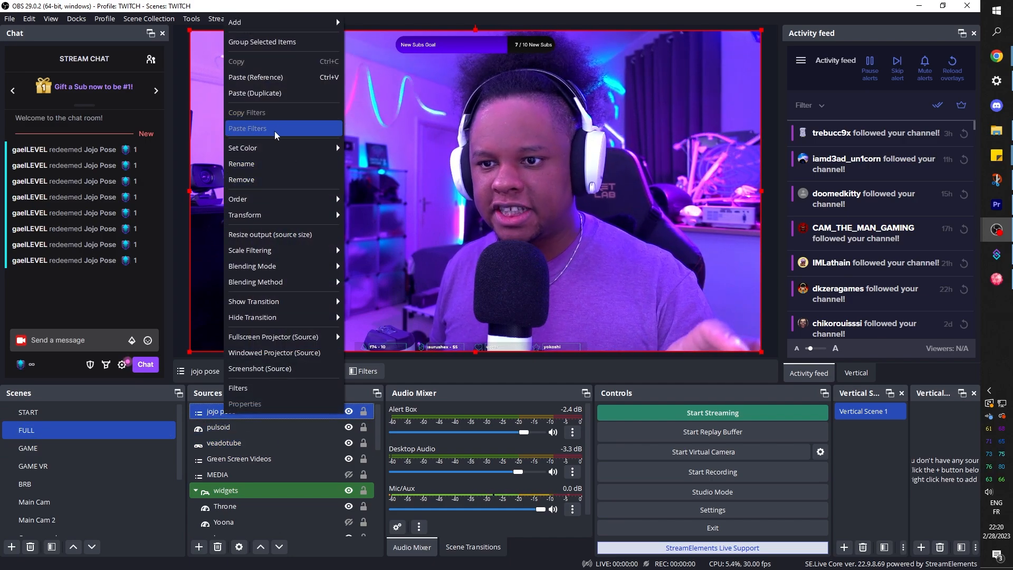
# Add the existing jojo pose scene as a visible source in the GAME scene.
pyautogui.click(96, 448)
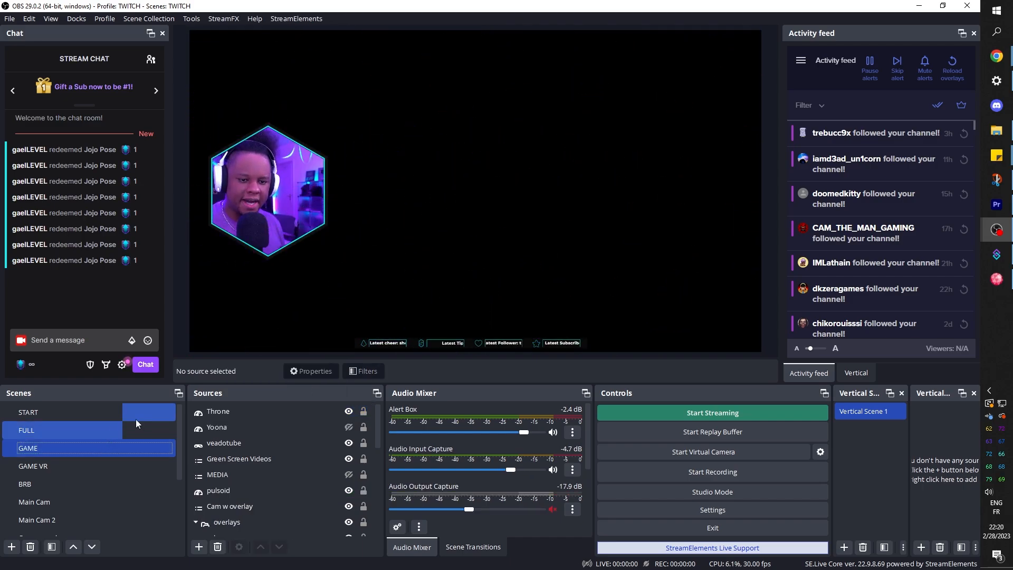
pyautogui.click(198, 547)
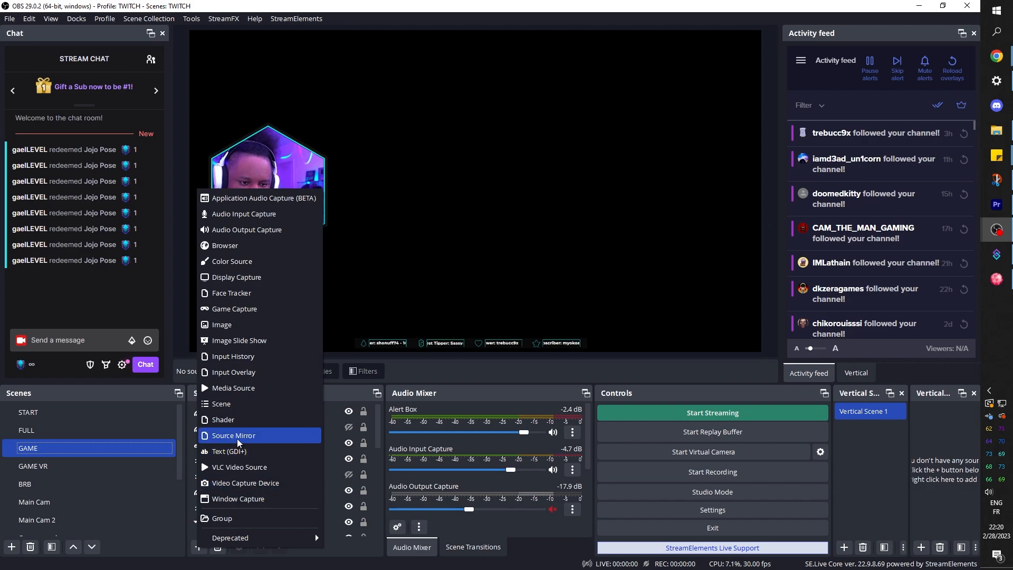
pyautogui.click(240, 403)
pyautogui.click(442, 268)
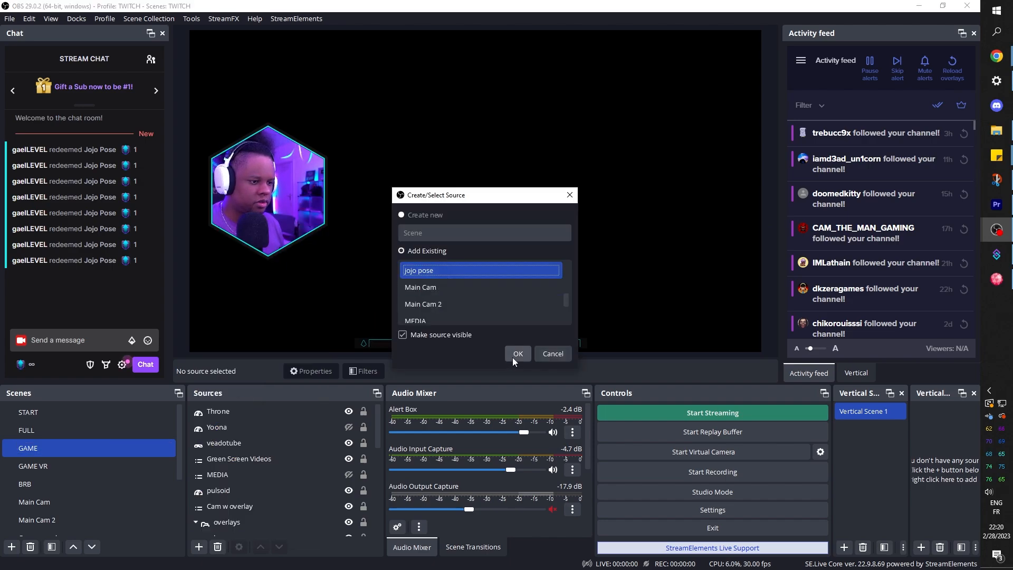
pyautogui.click(512, 357)
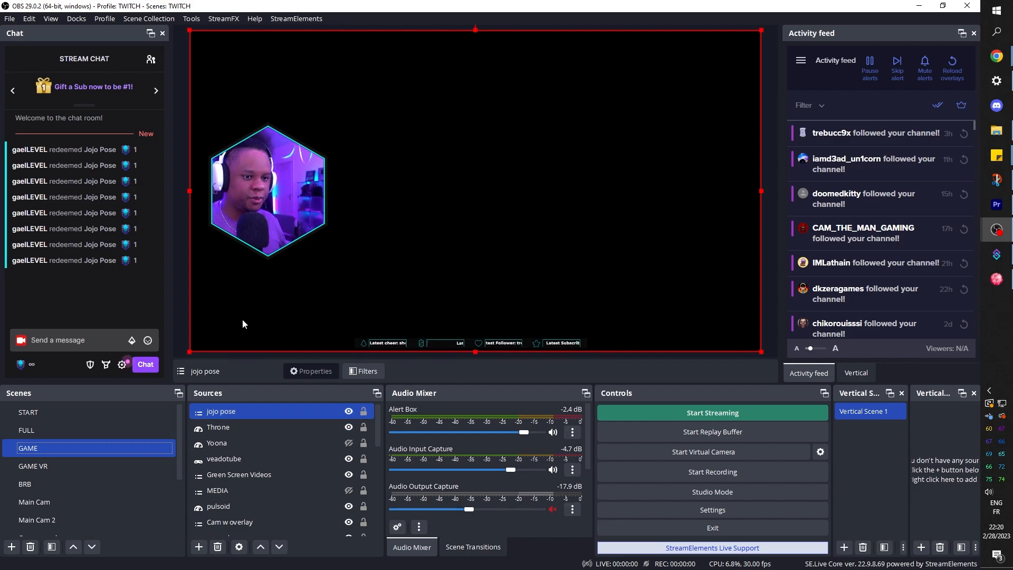
# Return to the FULL scene and redeem the Jojo Pose reward to test the effect over the camera.
pyautogui.click(34, 435)
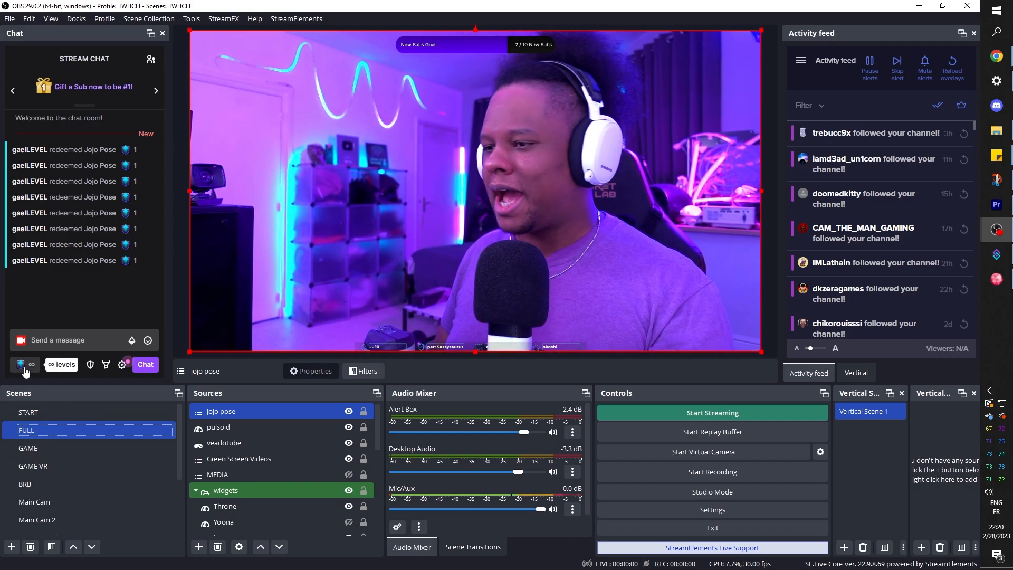
pyautogui.click(22, 365)
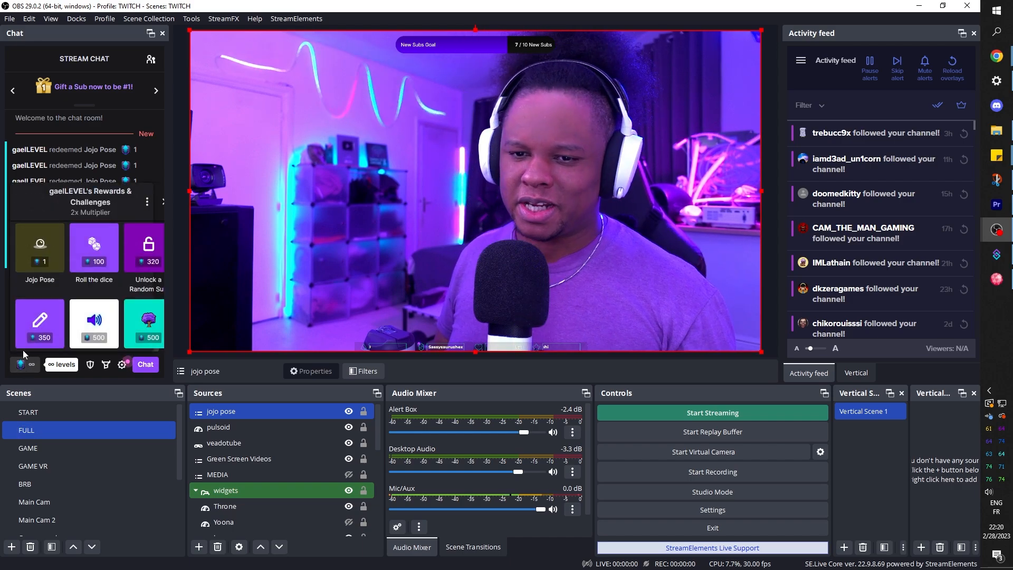
pyautogui.click(36, 265)
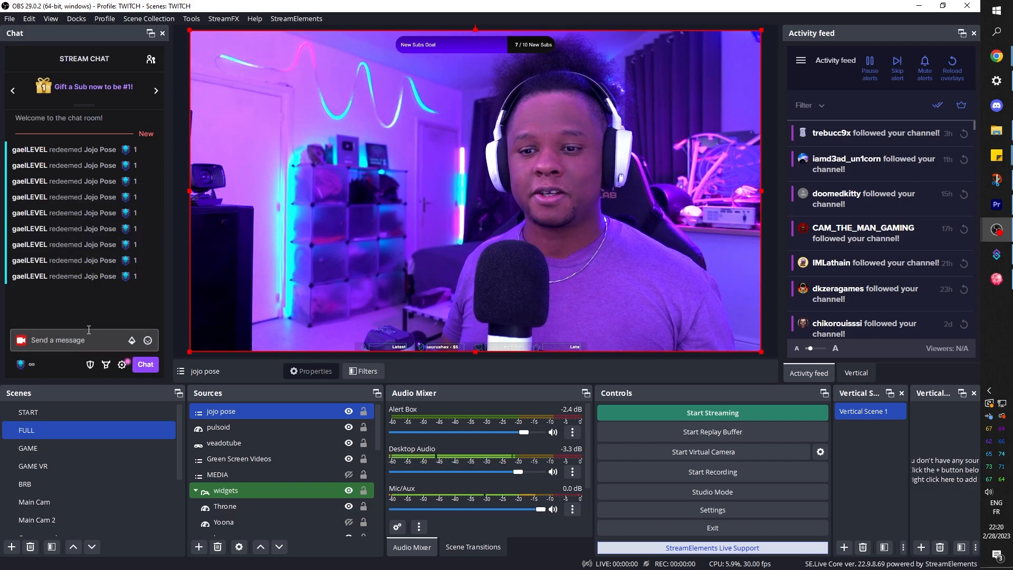